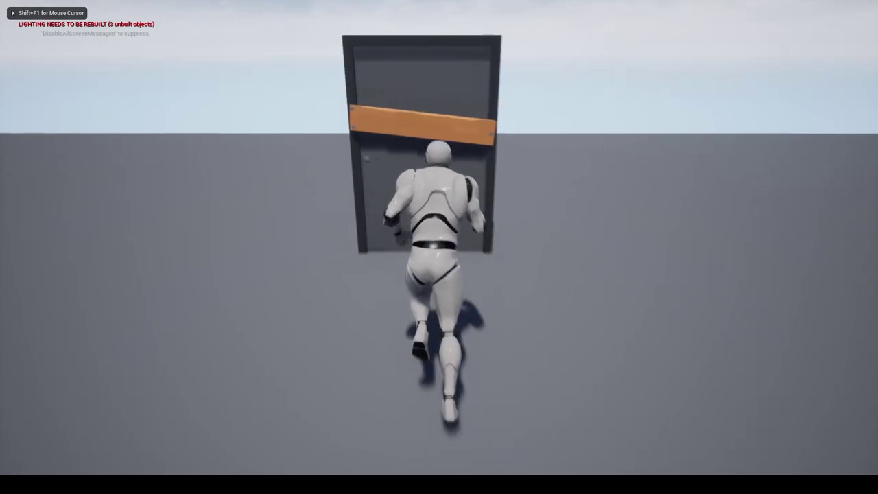
Play-test the level by walking the character to the locked doors, including the green door, then stop playing.
{"action": "key", "text": "e"}
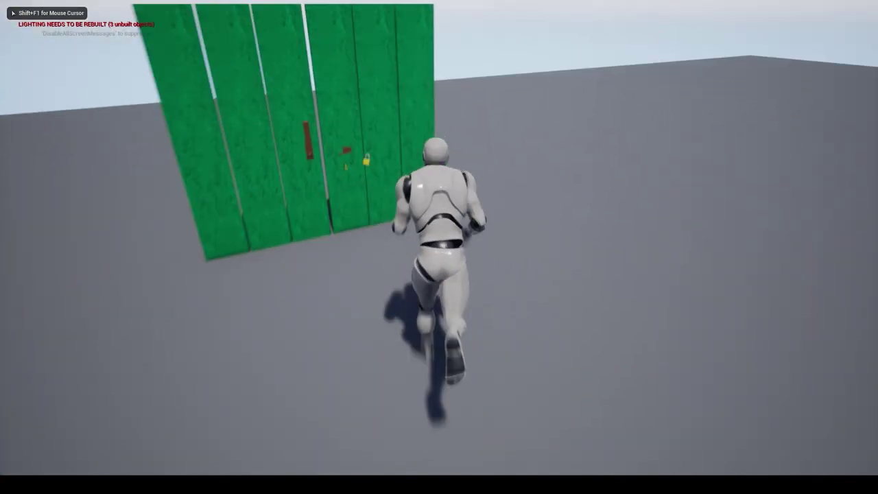
{"action": "key", "text": "e"}
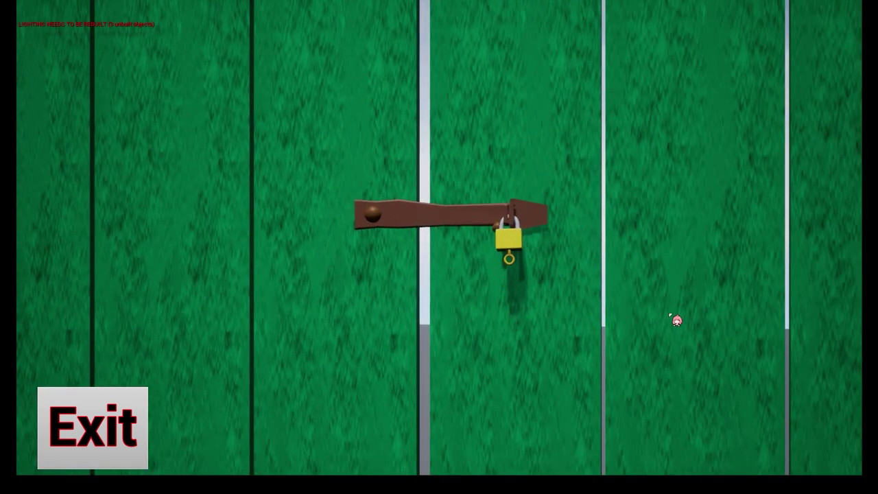
{"action": "key", "text": "e"}
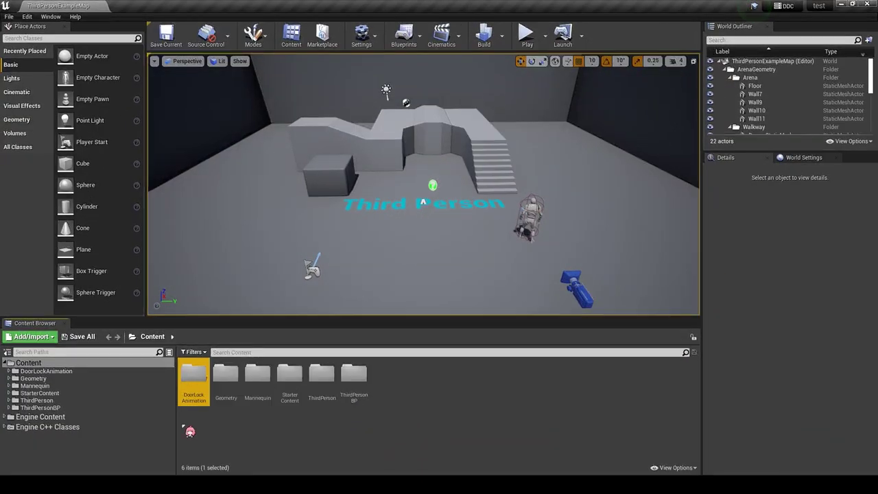
Open the MyCharacter blueprint from ThirdPersonBP > Blueprints and dock it beside the level editor.
{"action": "double_click", "coordinate": [194, 376]}
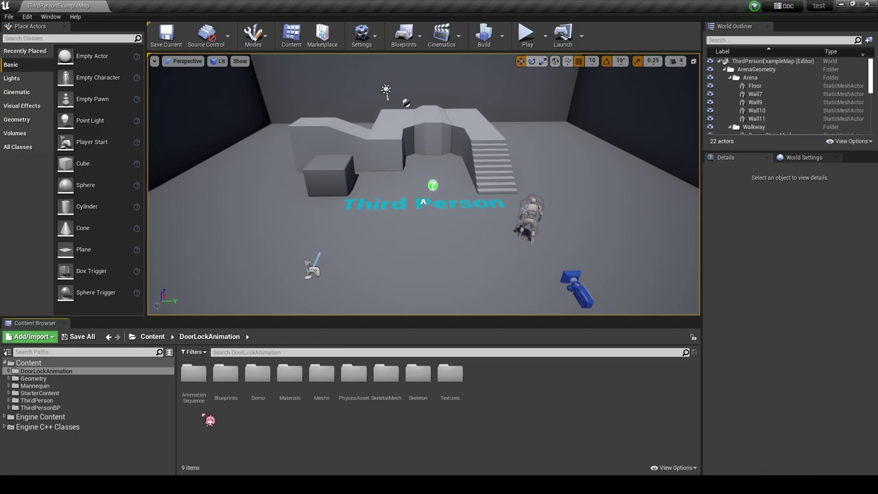
{"action": "double_click", "coordinate": [226, 373]}
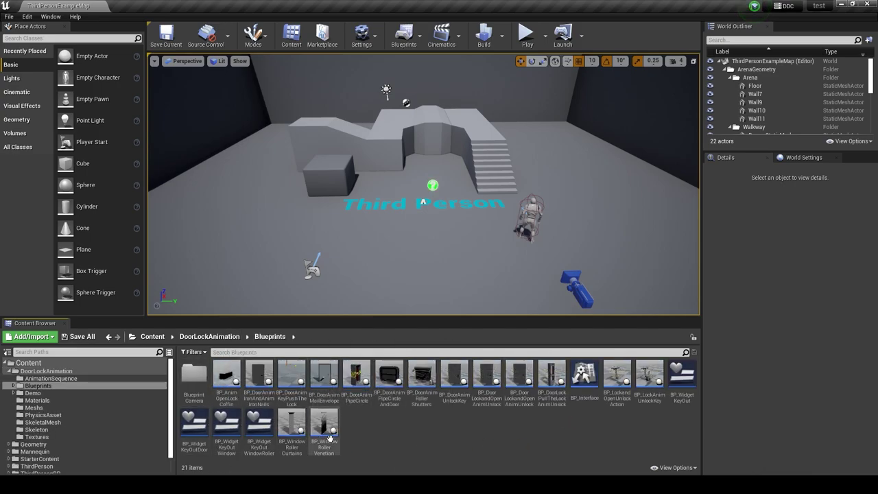
{"action": "key", "text": "alt+Left"}
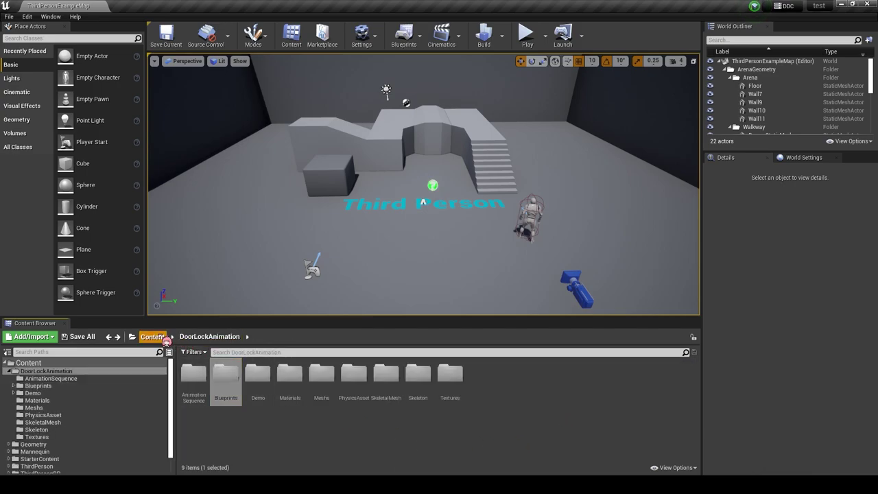
{"action": "left_click", "coordinate": [153, 336]}
{"action": "left_click", "coordinate": [362, 382]}
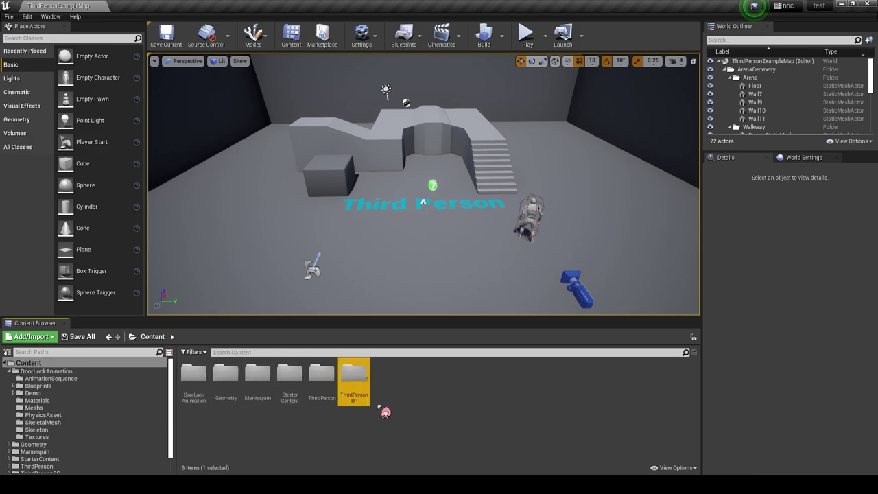
{"action": "double_click", "coordinate": [357, 377]}
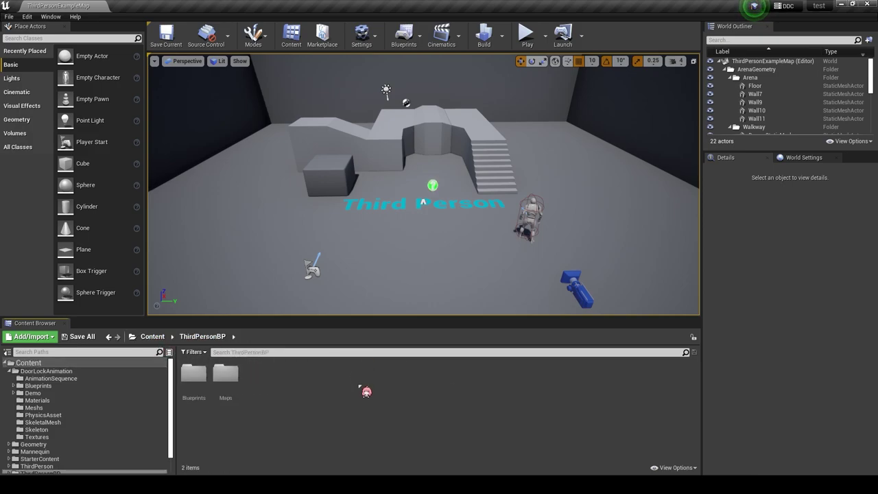
{"action": "double_click", "coordinate": [200, 386]}
{"action": "left_click_drag", "start_coordinate": [200, 386], "coordinate": [274, 283]}
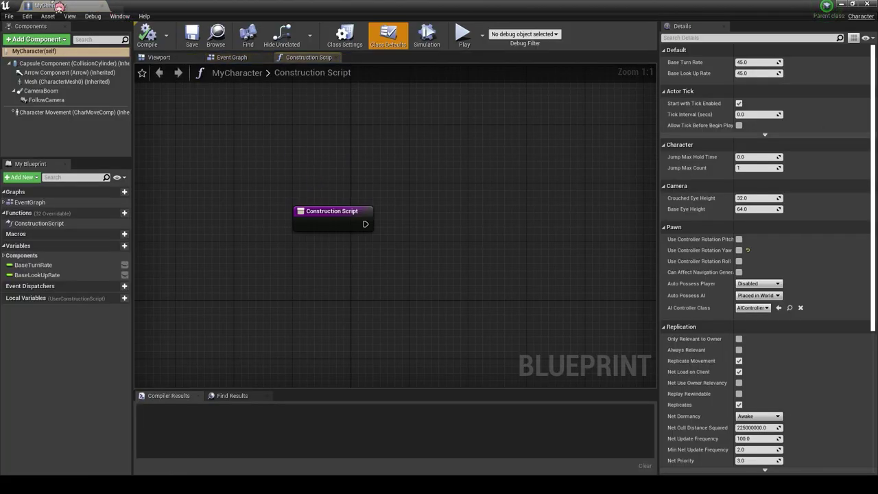
{"action": "left_click_drag", "start_coordinate": [89, 13], "coordinate": [266, 7]}
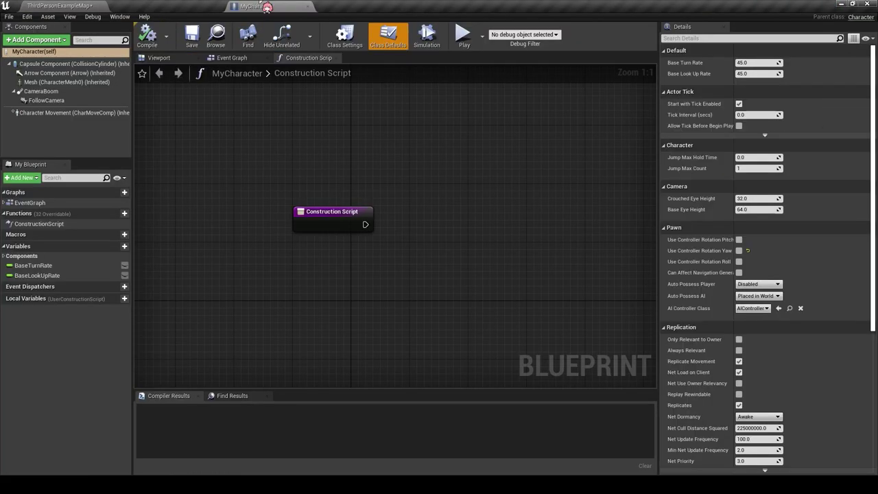
{"action": "left_click", "coordinate": [62, 5]}
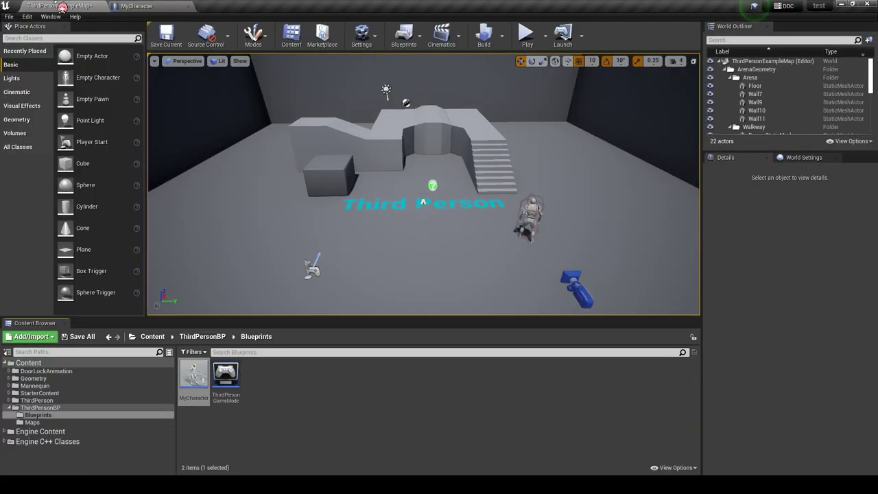
Open BP_ThirdPersonCharacter from DoorLockAnimation > Demo > EpicContent > Blueprints.
{"action": "left_click", "coordinate": [157, 341]}
{"action": "left_click", "coordinate": [194, 373]}
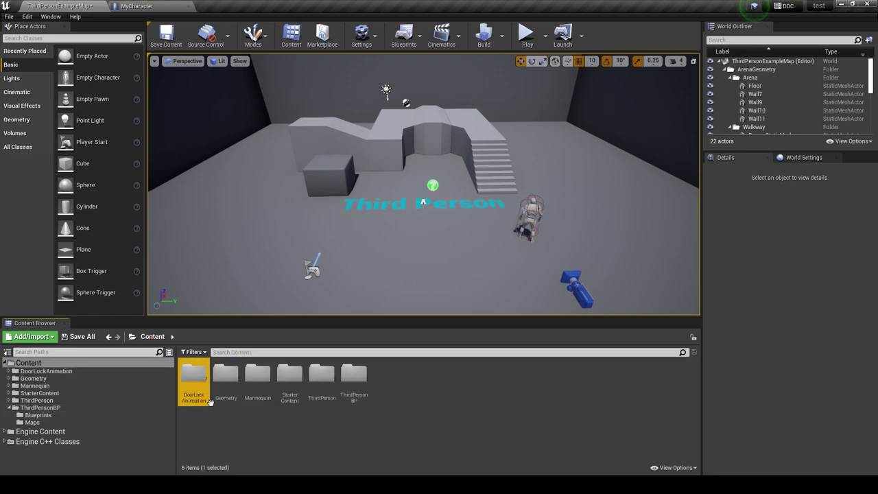
{"action": "double_click", "coordinate": [193, 374]}
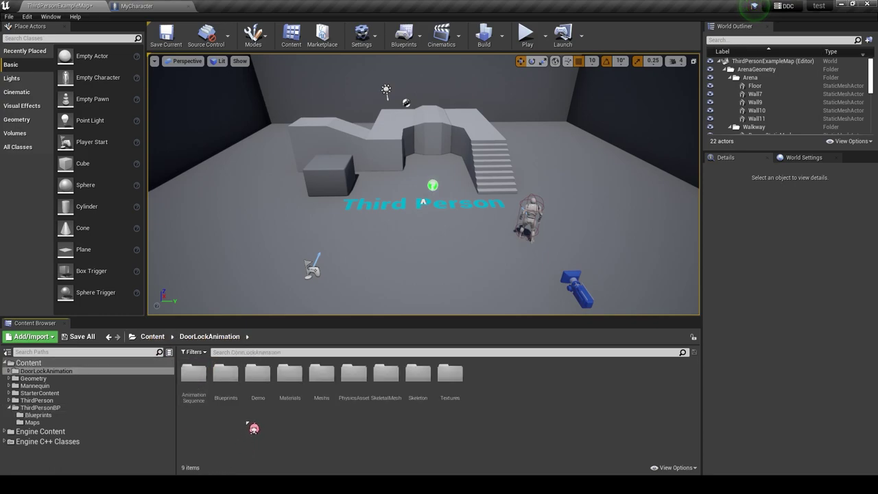
{"action": "left_click", "coordinate": [257, 384]}
{"action": "double_click", "coordinate": [255, 384]}
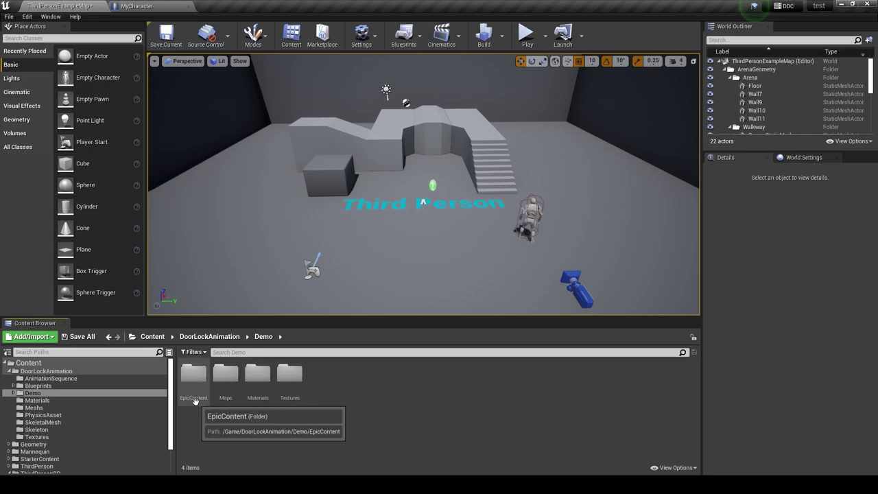
{"action": "left_click", "coordinate": [195, 400]}
{"action": "double_click", "coordinate": [197, 397]}
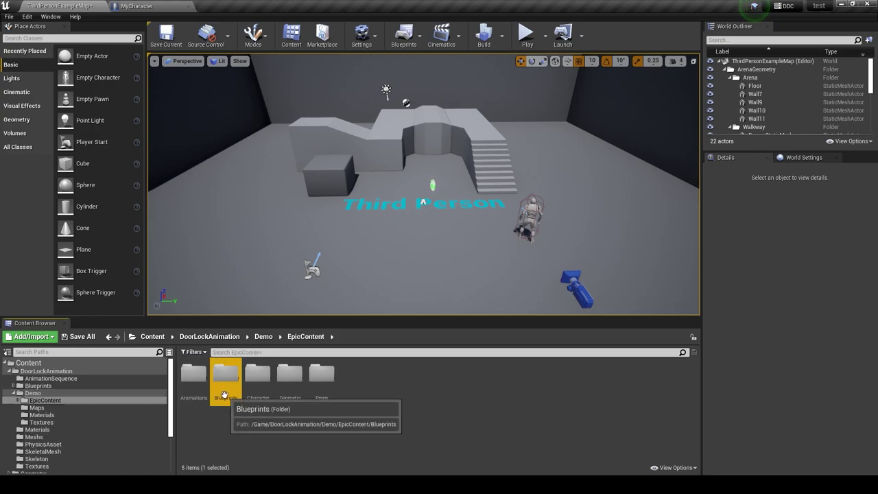
{"action": "double_click", "coordinate": [224, 386]}
{"action": "left_click", "coordinate": [189, 404]}
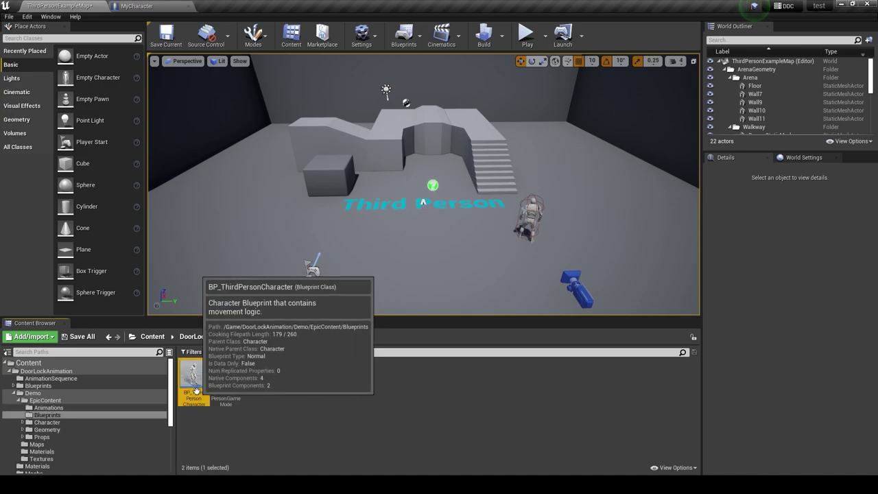
{"action": "double_click", "coordinate": [193, 397]}
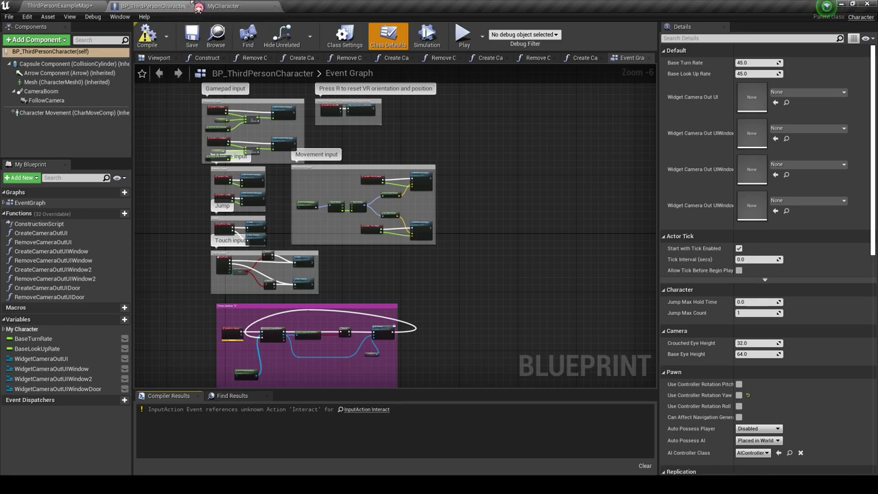
Return to the ThirdPersonExampleMap level editor and bring up Edit > Project Settings.
{"action": "left_click", "coordinate": [227, 9]}
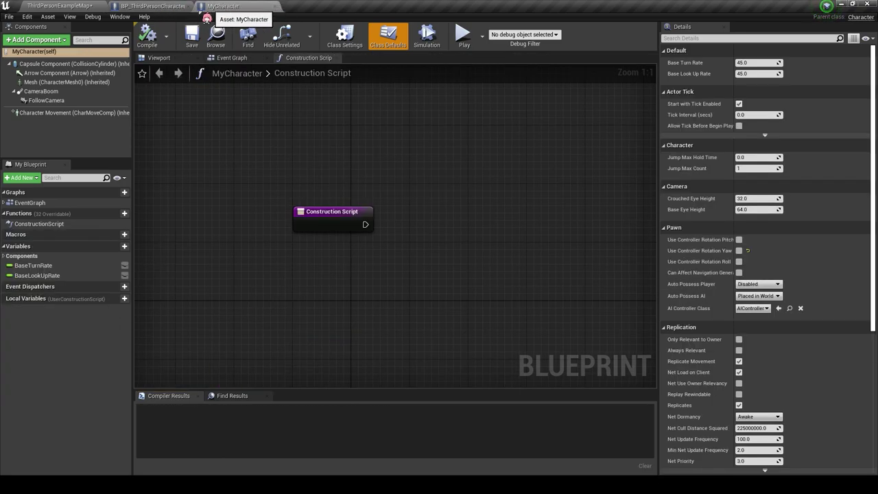
{"action": "left_click", "coordinate": [63, 9]}
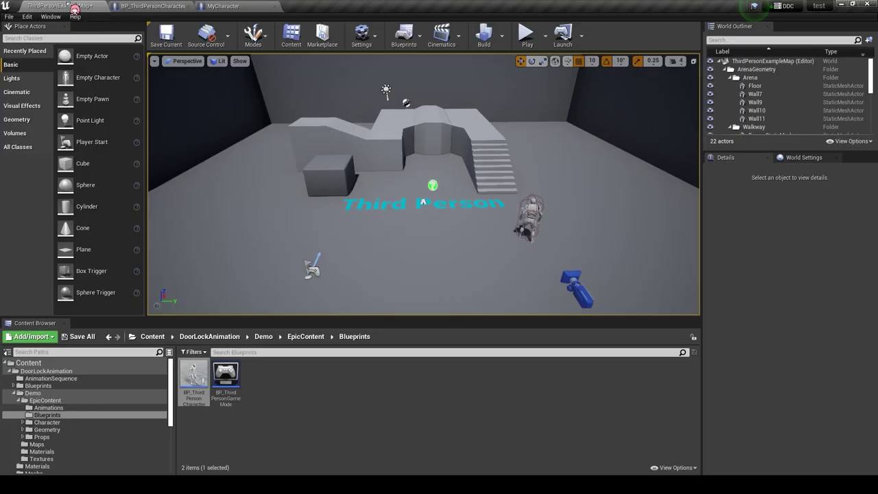
{"action": "left_click", "coordinate": [28, 17]}
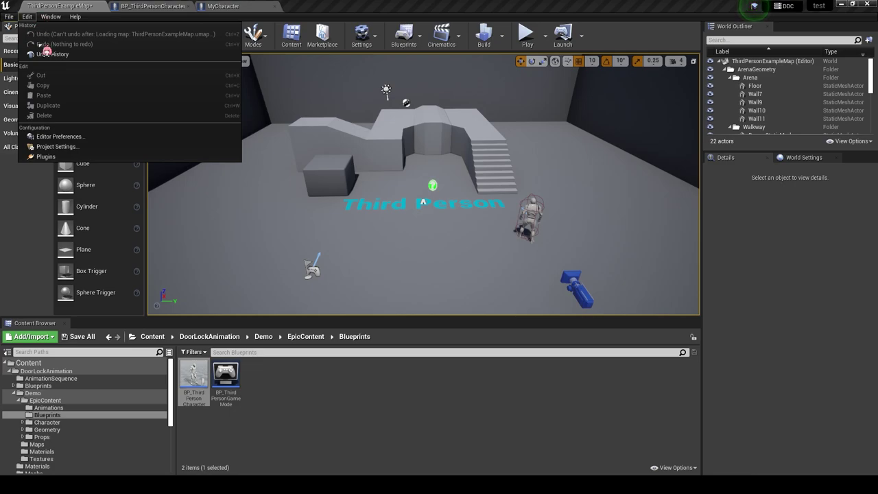
{"action": "left_click", "coordinate": [56, 146]}
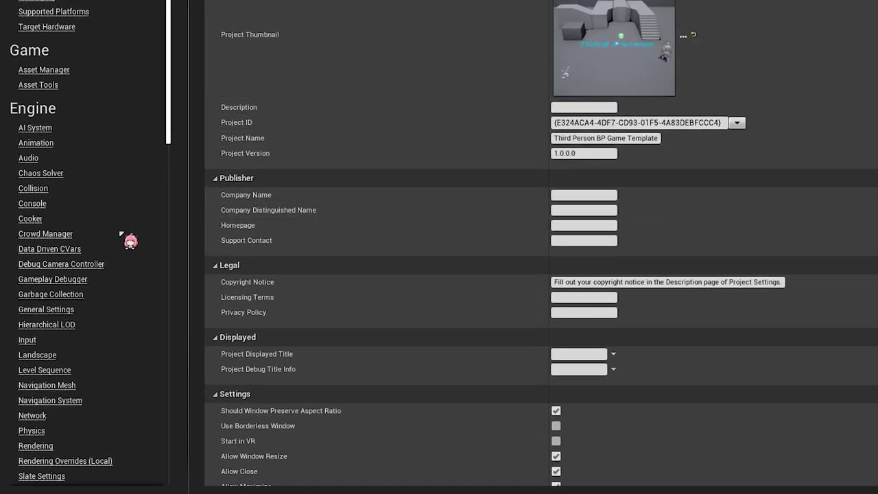
Under Engine > Input, add an Interact action mapping bound to the E key.
{"action": "scroll", "coordinate": [103, 274], "scroll_direction": "down", "scroll_amount": 3}
{"action": "scroll", "coordinate": [108, 171], "scroll_direction": "down", "scroll_amount": 3}
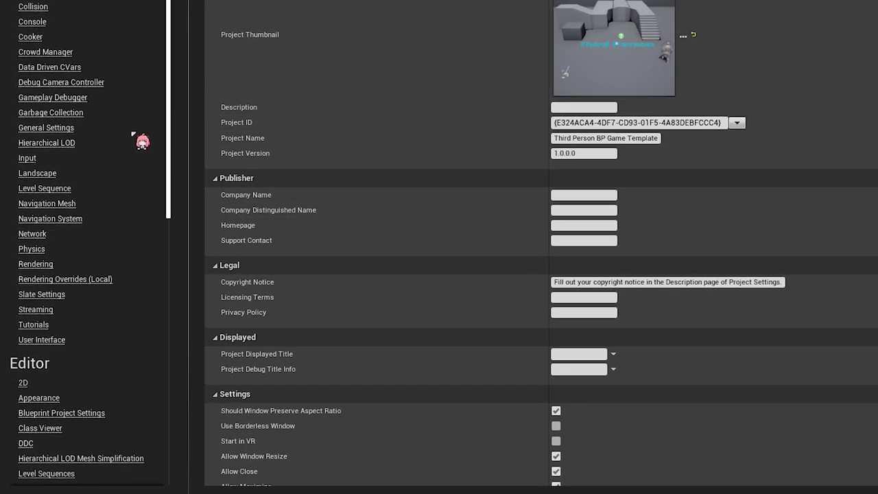
{"action": "left_click", "coordinate": [28, 159]}
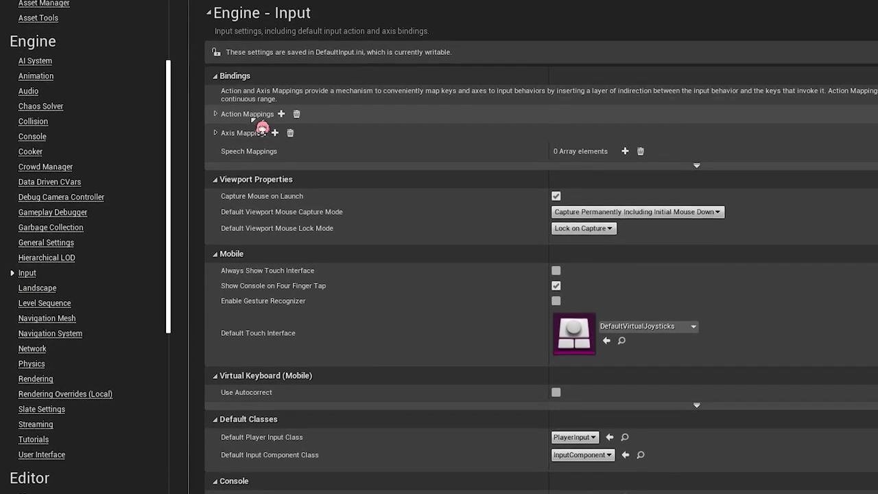
{"action": "left_click", "coordinate": [245, 158]}
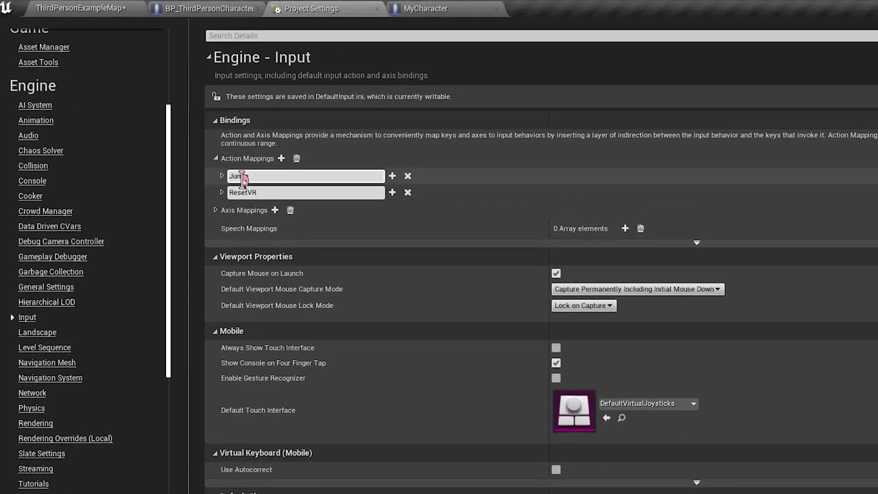
{"action": "left_click", "coordinate": [280, 159]}
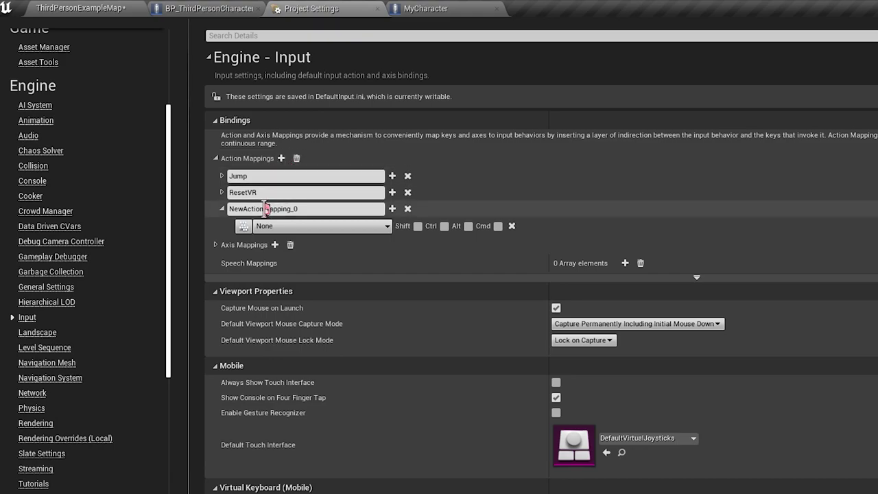
{"action": "key", "text": "BackSpace"}
{"action": "type", "text": "Interact"}
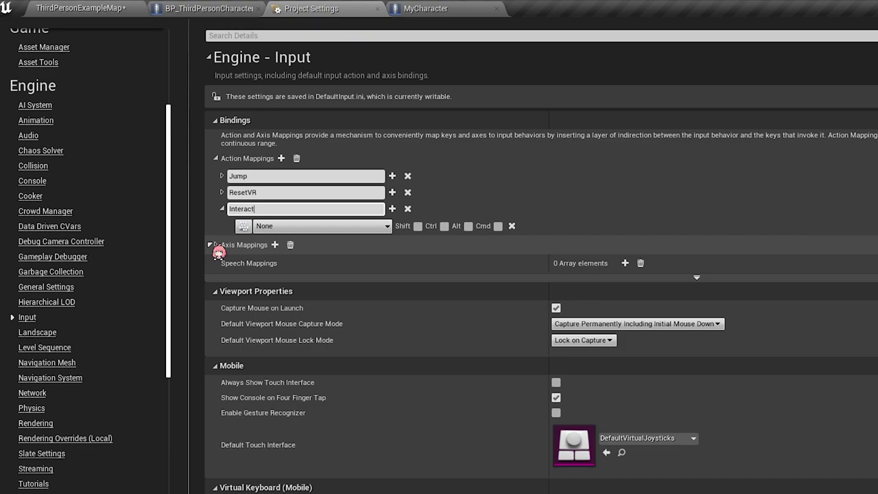
{"action": "left_click", "coordinate": [277, 229]}
{"action": "type", "text": "e"}
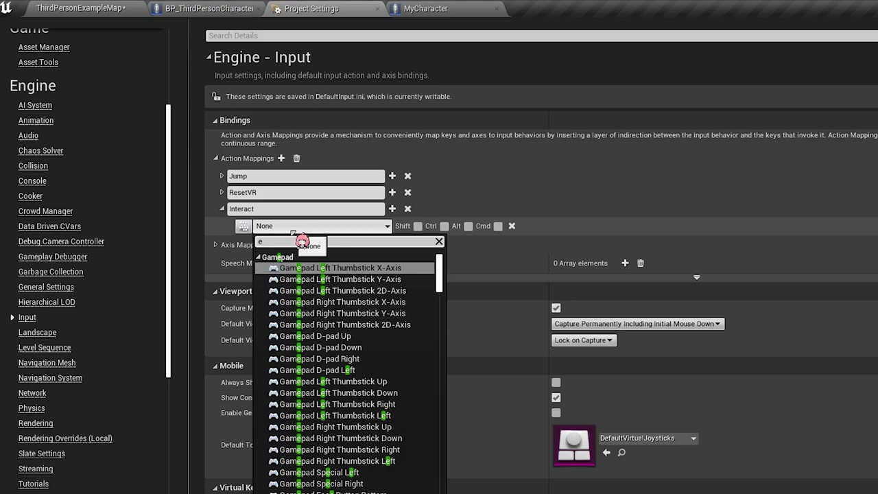
{"action": "scroll", "coordinate": [274, 333], "scroll_direction": "down", "scroll_amount": 3}
{"action": "scroll", "coordinate": [328, 336], "scroll_direction": "down", "scroll_amount": 3}
{"action": "scroll", "coordinate": [319, 333], "scroll_direction": "down", "scroll_amount": 5}
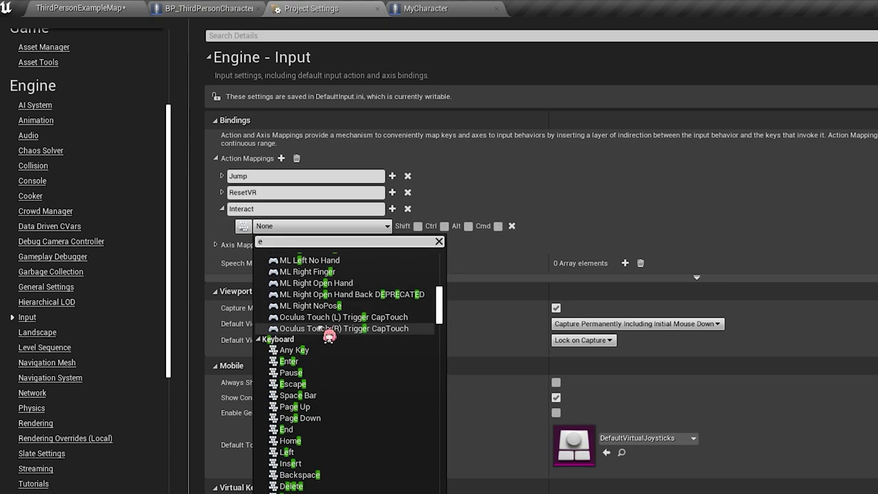
{"action": "scroll", "coordinate": [323, 330], "scroll_direction": "down", "scroll_amount": 2}
{"action": "scroll", "coordinate": [328, 325], "scroll_direction": "down", "scroll_amount": 2}
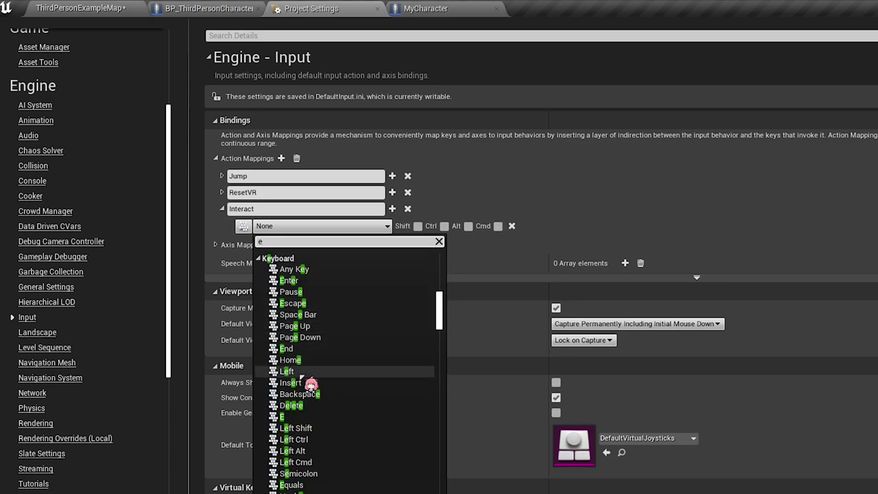
{"action": "left_click", "coordinate": [292, 417]}
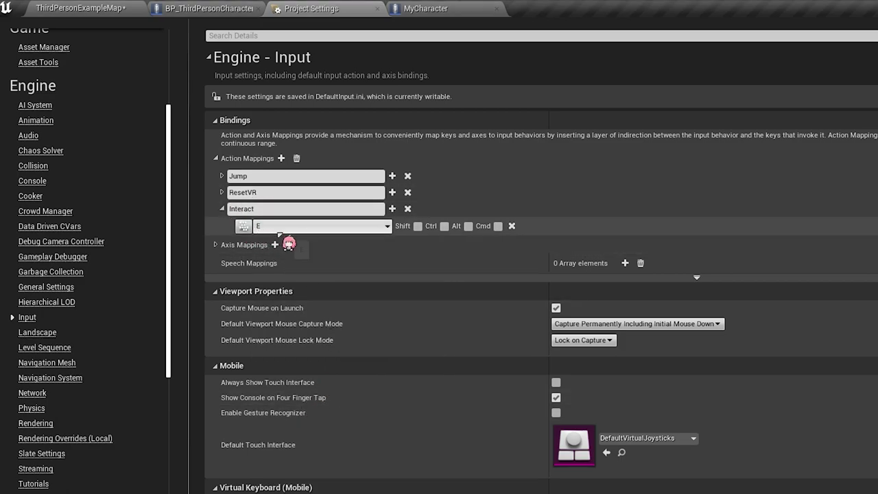
{"action": "left_click", "coordinate": [222, 209]}
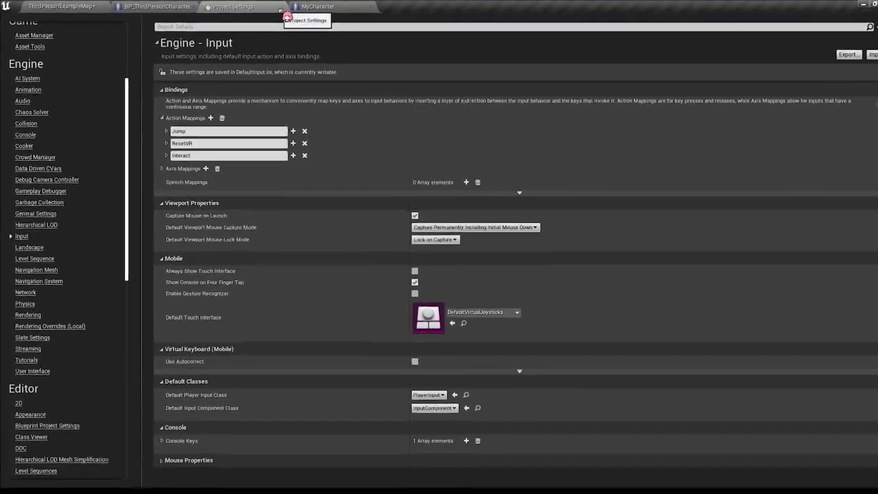
Close Project Settings and show MyCharacter's Event Graph.
{"action": "left_click", "coordinate": [275, 7]}
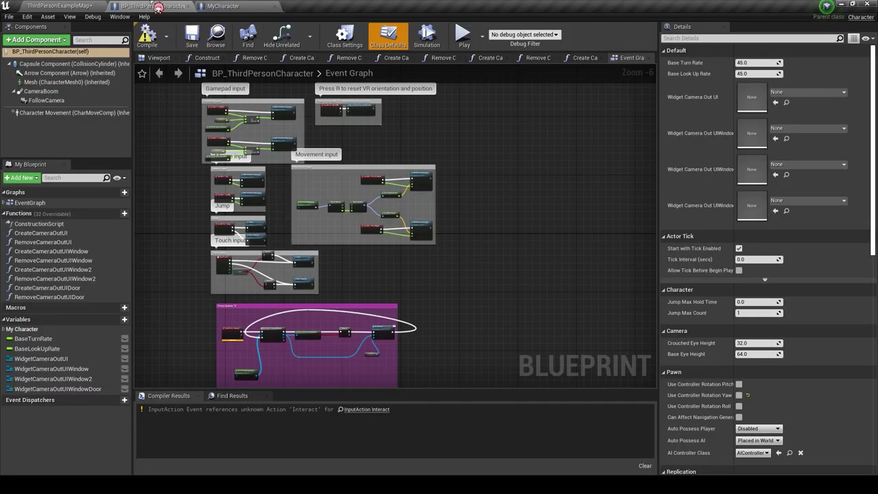
{"action": "left_click", "coordinate": [240, 6]}
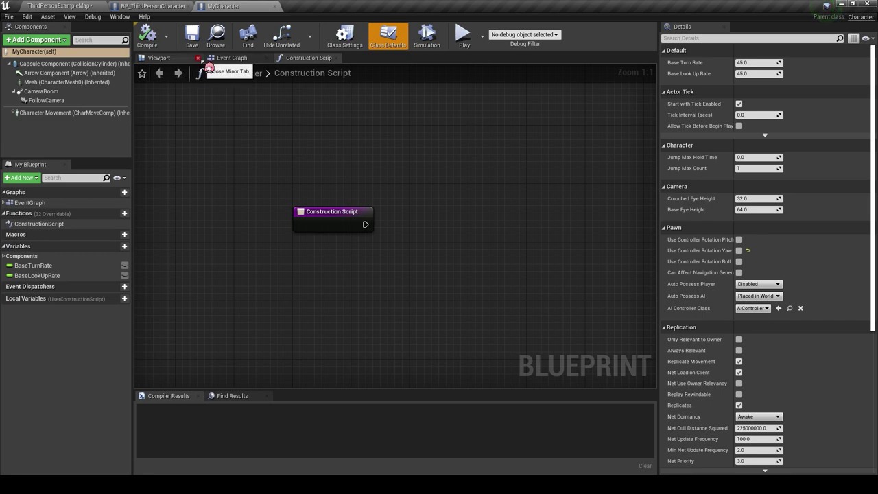
{"action": "left_click", "coordinate": [244, 60]}
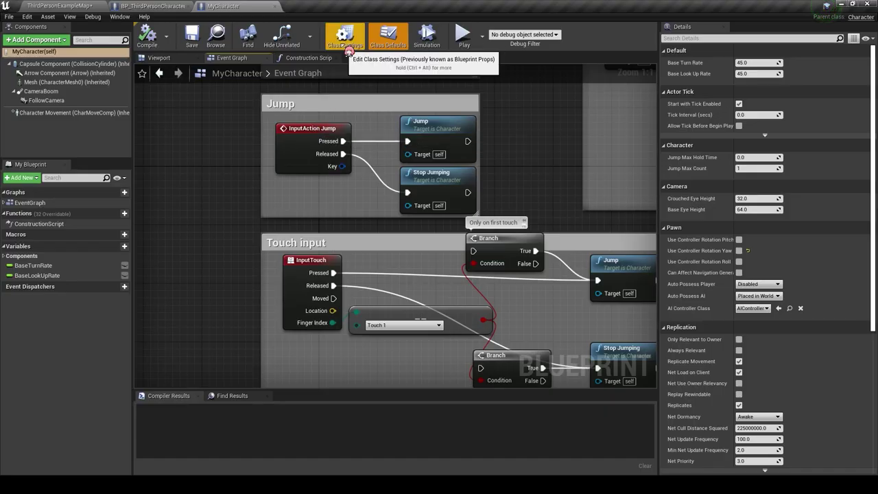
Add BP_Interface to MyCharacter's implemented interfaces in Class Settings and compile.
{"action": "left_click", "coordinate": [362, 43]}
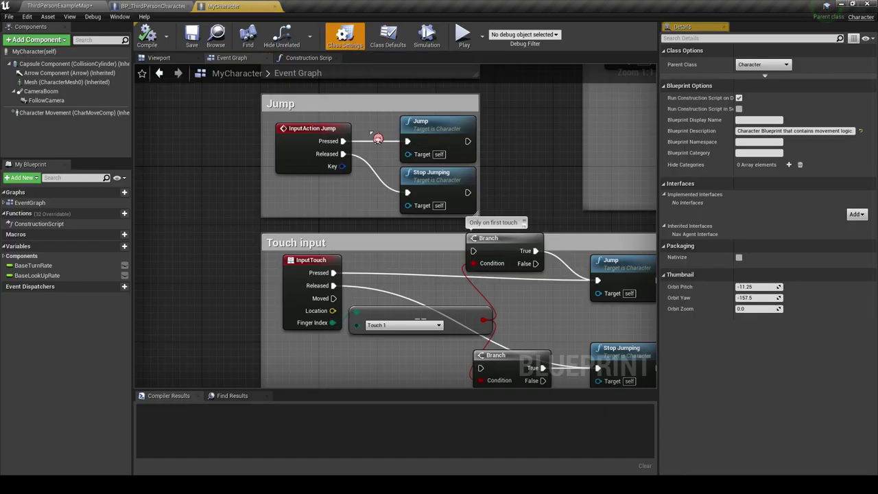
{"action": "left_click", "coordinate": [856, 218]}
{"action": "type", "text": "b"}
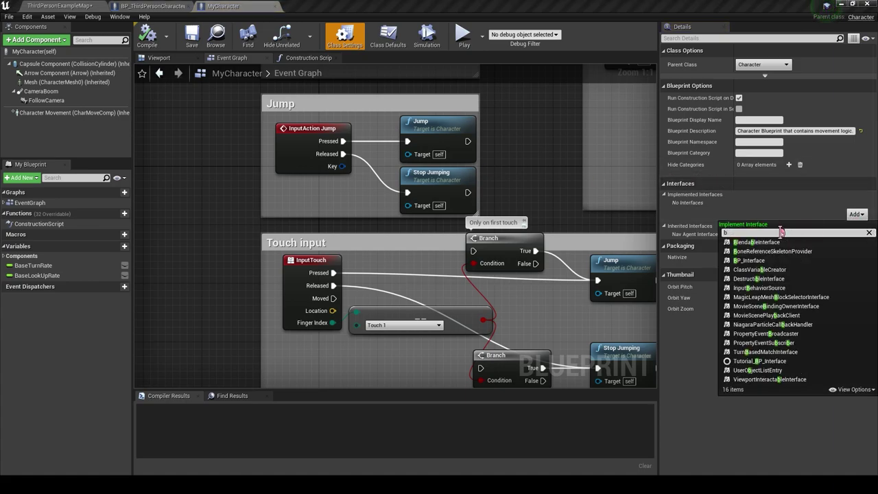
{"action": "type", "text": "p"}
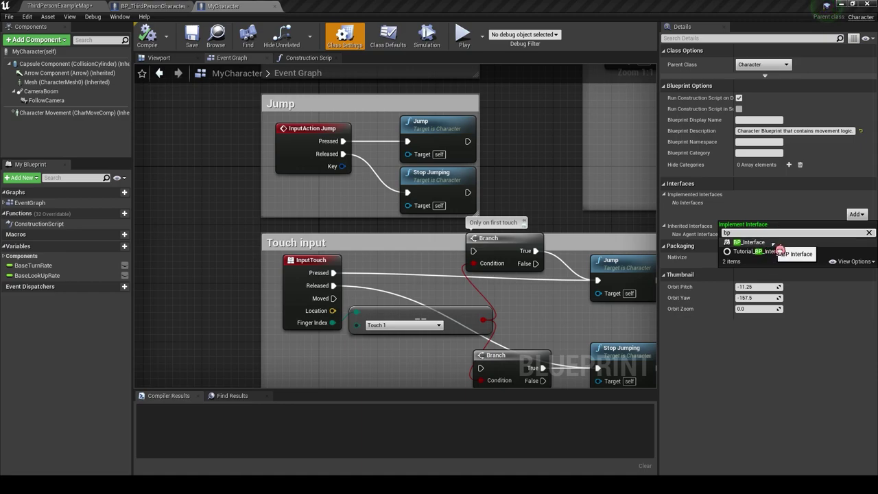
{"action": "left_click", "coordinate": [773, 244]}
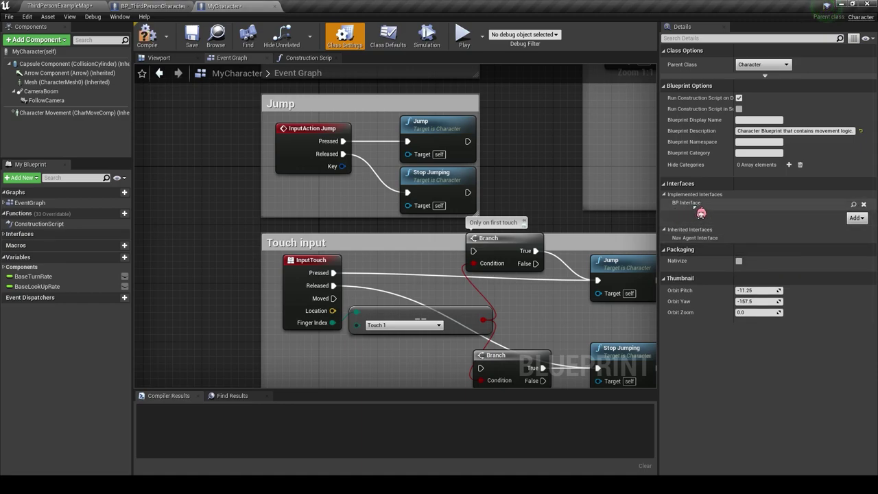
{"action": "scroll", "coordinate": [248, 244], "scroll_direction": "down", "scroll_amount": 5}
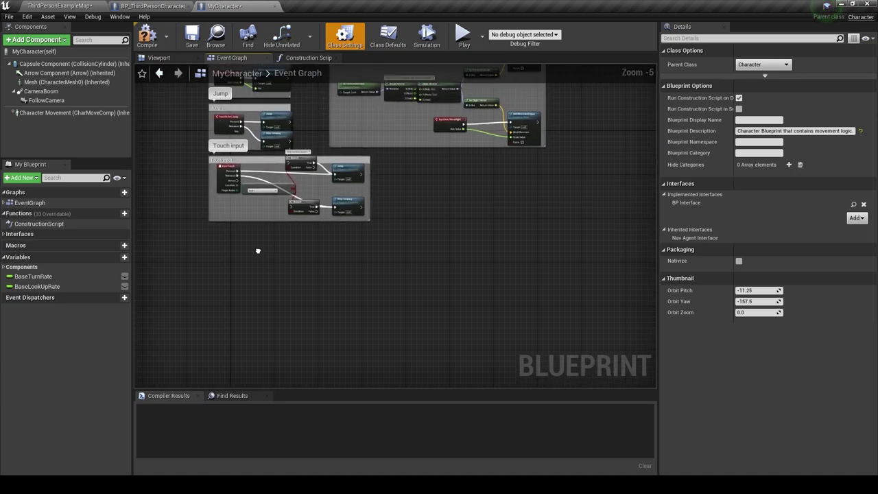
{"action": "left_click", "coordinate": [158, 34]}
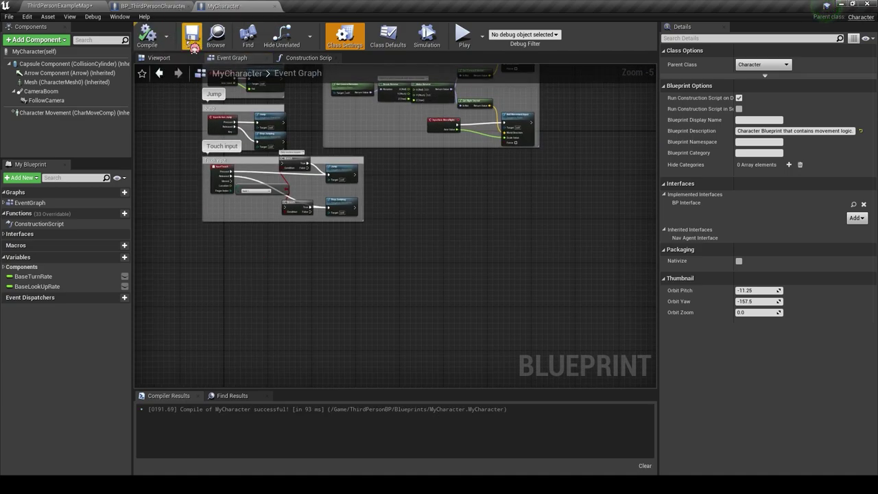
{"action": "left_click", "coordinate": [155, 6]}
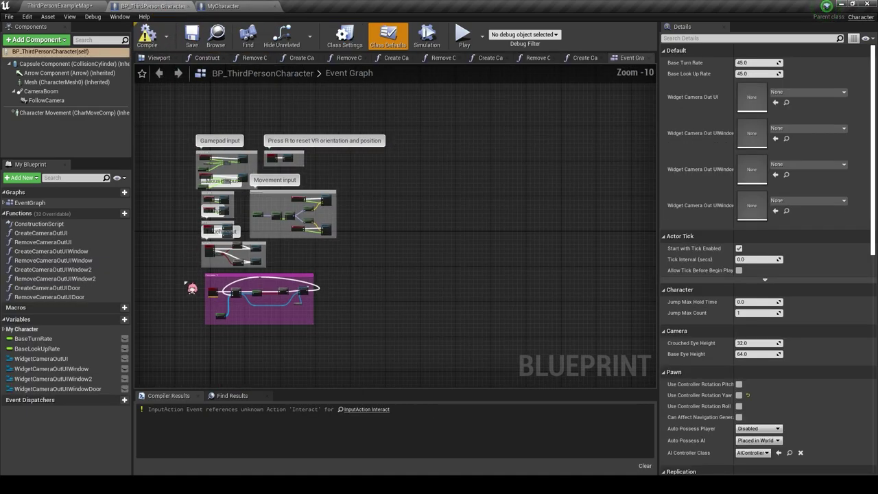
Compile BP_ThirdPersonCharacter and select its Press button "E" interact node group.
{"action": "scroll", "coordinate": [198, 212], "scroll_direction": "up", "scroll_amount": 7}
{"action": "scroll", "coordinate": [197, 211], "scroll_direction": "down", "scroll_amount": 1}
{"action": "scroll", "coordinate": [260, 254], "scroll_direction": "up", "scroll_amount": 1}
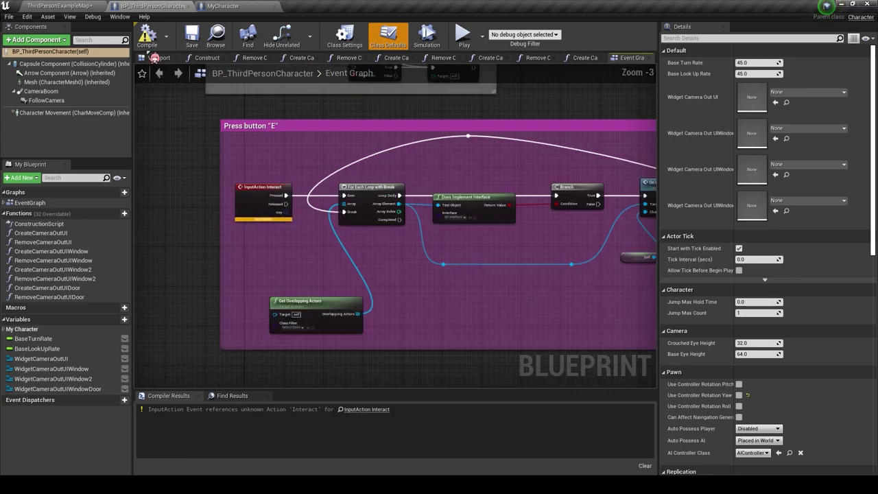
{"action": "left_click", "coordinate": [147, 35]}
{"action": "scroll", "coordinate": [238, 226], "scroll_direction": "down", "scroll_amount": 4}
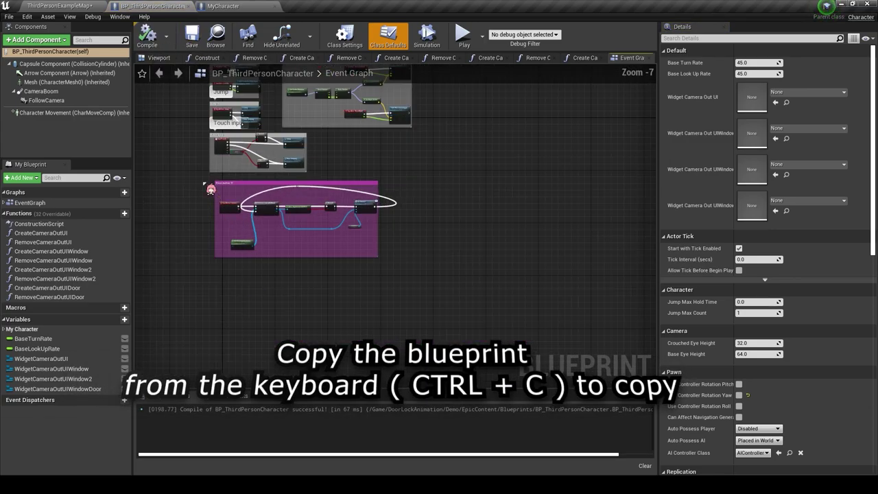
{"action": "left_click_drag", "start_coordinate": [437, 278], "coordinate": [438, 278]}
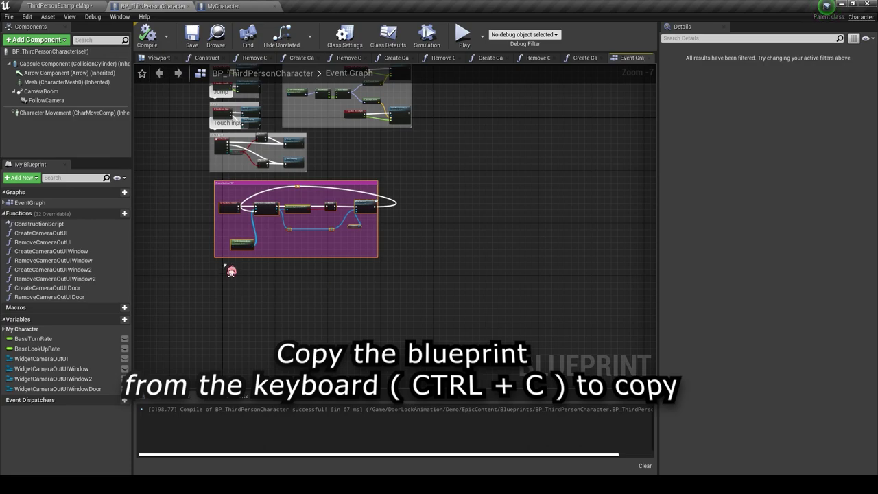
Paste the interact nodes into MyCharacter's graph, move the comment block right, and compile.
{"action": "left_click", "coordinate": [238, 7]}
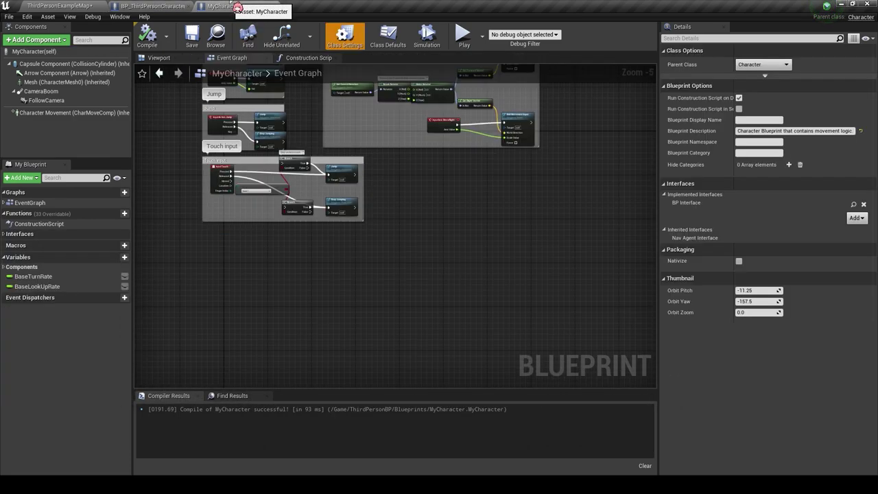
{"action": "right_click_drag", "start_coordinate": [275, 256], "coordinate": [268, 190]}
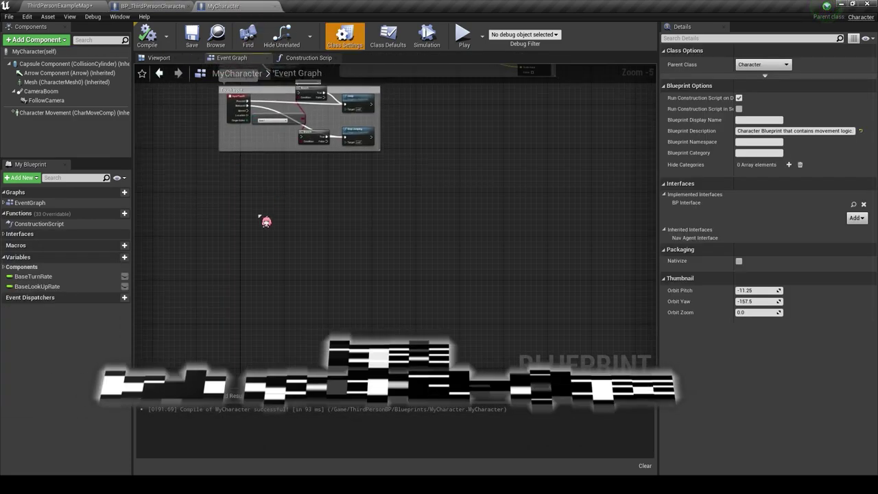
{"action": "key", "text": "ctrl+v"}
{"action": "left_click_drag", "start_coordinate": [180, 169], "coordinate": [256, 170]}
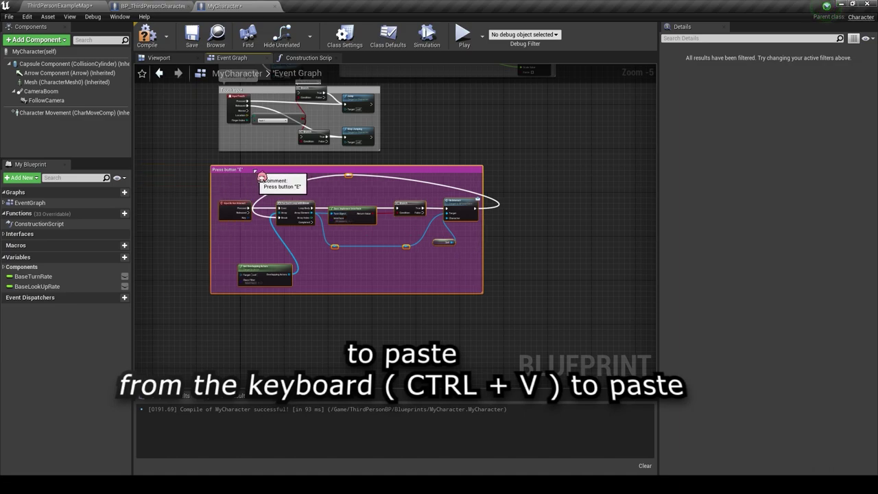
{"action": "scroll", "coordinate": [257, 178], "scroll_direction": "up", "scroll_amount": 4}
{"action": "scroll", "coordinate": [292, 291], "scroll_direction": "down", "scroll_amount": 2}
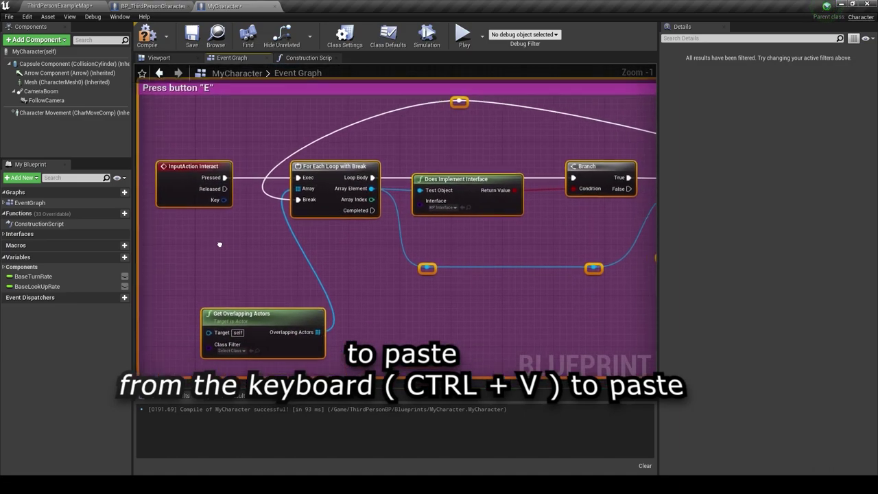
{"action": "left_click", "coordinate": [147, 34]}
{"action": "mouse_move", "coordinate": [555, 232]}
{"action": "right_mouse_down"}
{"action": "mouse_move", "coordinate": [473, 236]}
{"action": "mouse_move", "coordinate": [498, 225]}
{"action": "right_mouse_up"}
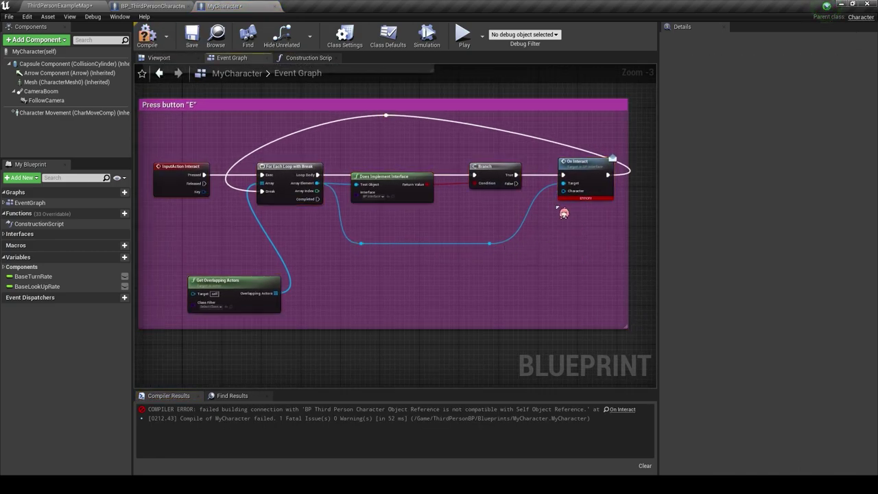
Change BP_Interface's OnInteract Character input to a My Character object reference, compile, and close it.
{"action": "double_click", "coordinate": [579, 182]}
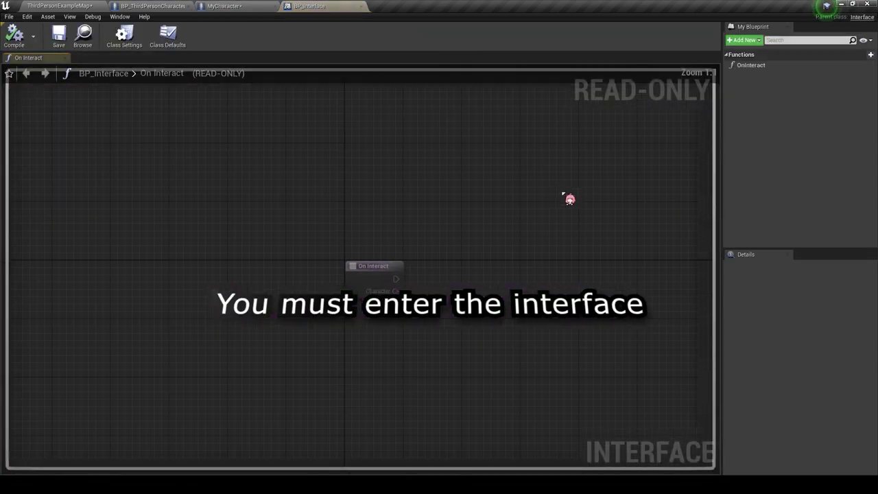
{"action": "left_click", "coordinate": [774, 69]}
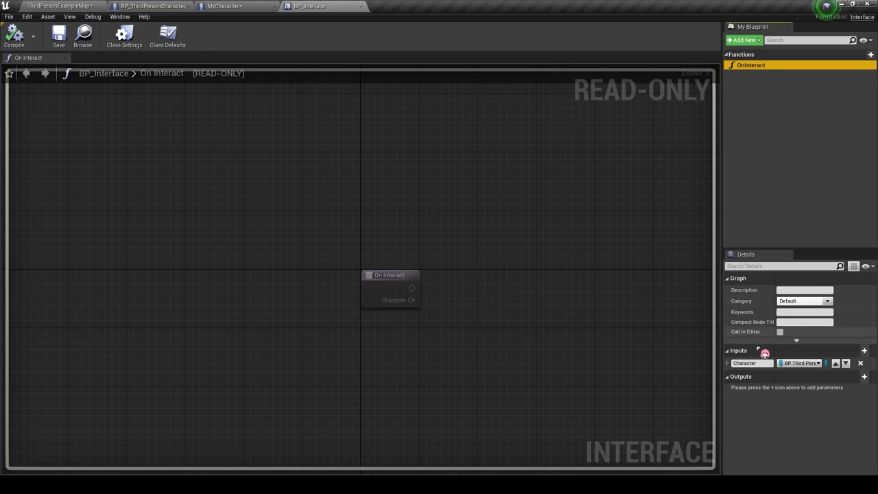
{"action": "left_click", "coordinate": [803, 365]}
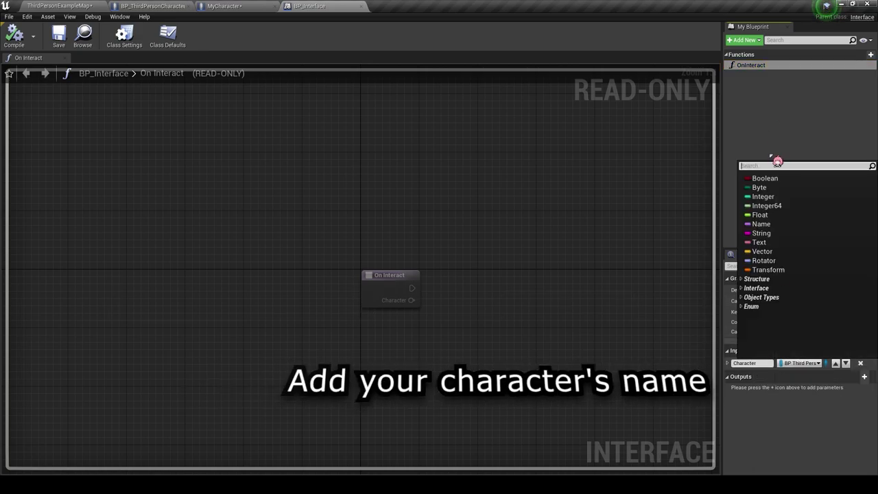
{"action": "type", "text": "m"}
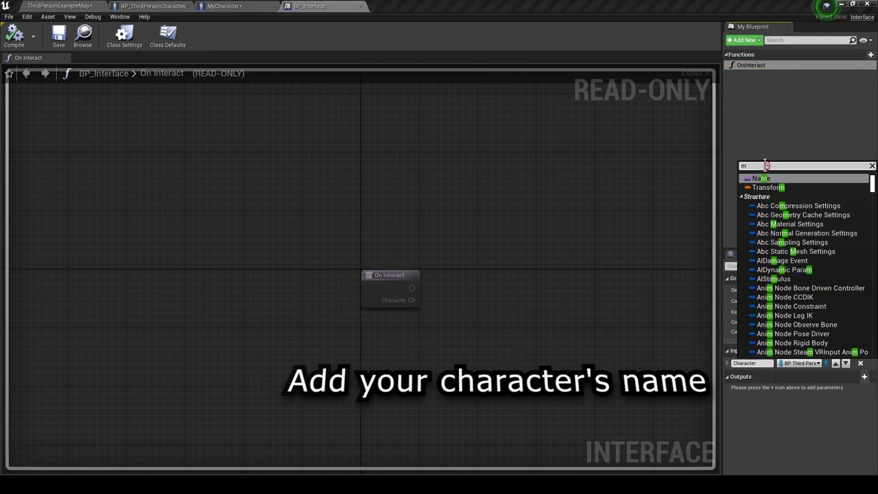
{"action": "type", "text": "y"}
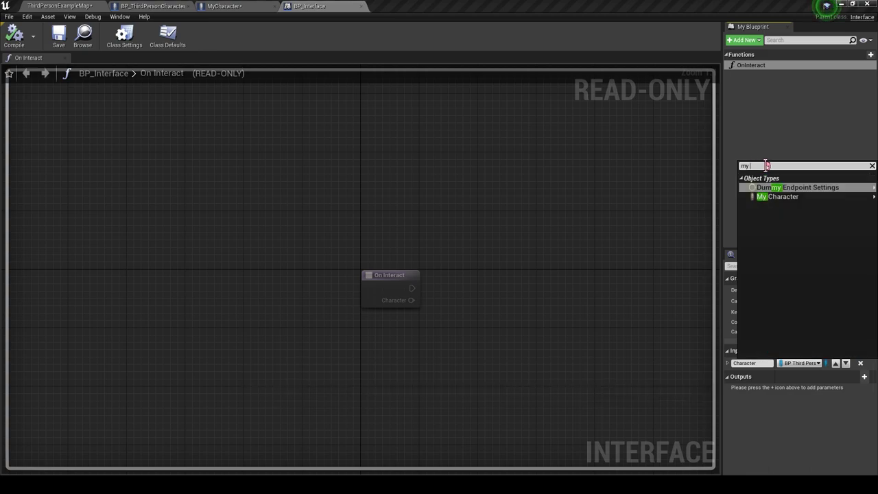
{"action": "mouse_move", "coordinate": [803, 199]}
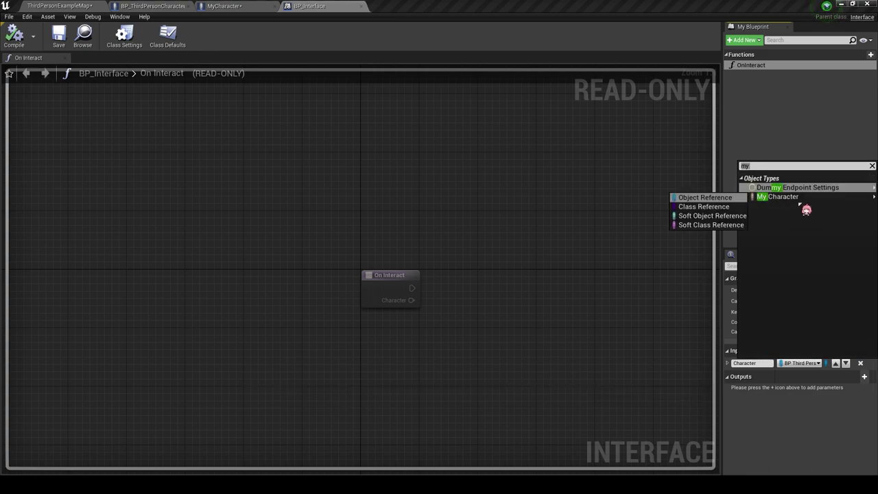
{"action": "left_click", "coordinate": [705, 198]}
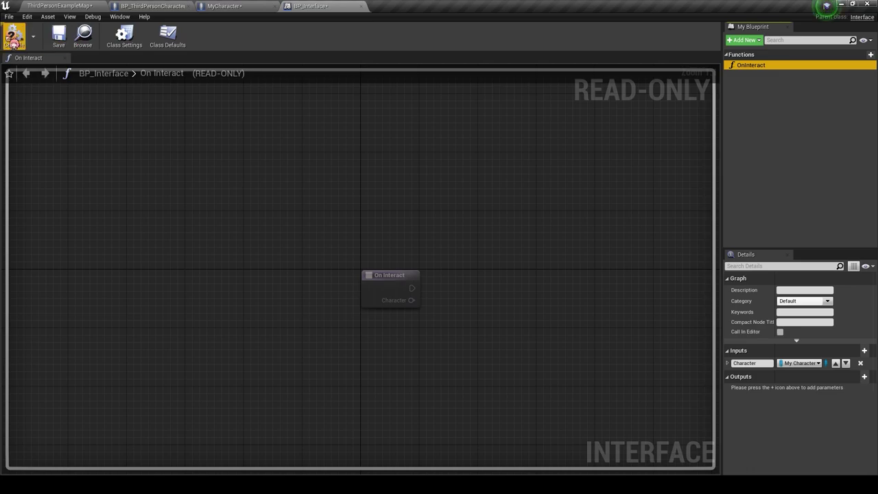
{"action": "left_click", "coordinate": [63, 45]}
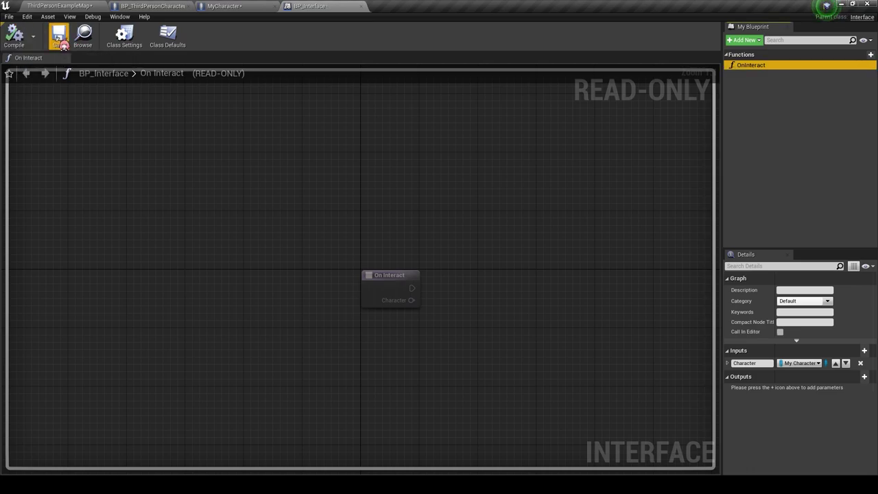
{"action": "left_click", "coordinate": [363, 6]}
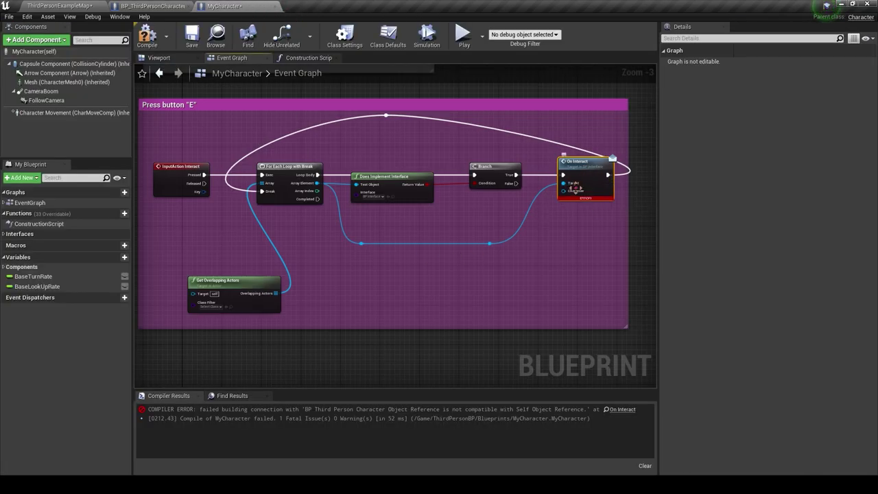
Connect a Self reference to On Interact's Character pin and compile MyCharacter.
{"action": "left_click_drag", "start_coordinate": [579, 199], "coordinate": [555, 257]}
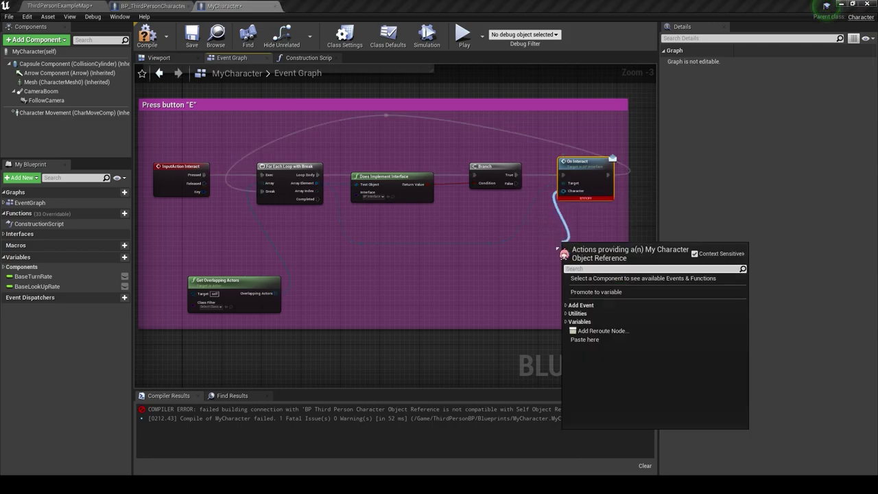
{"action": "type", "text": "se"}
{"action": "key", "text": "Down"}
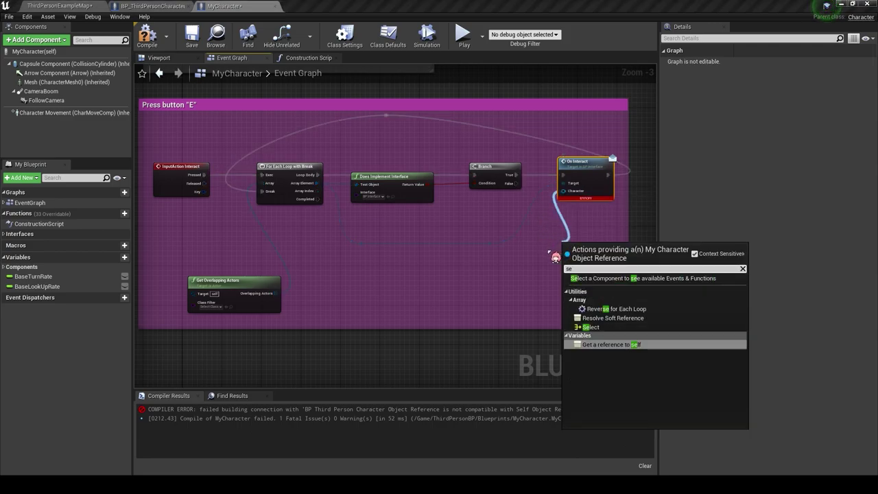
{"action": "left_click", "coordinate": [590, 344]}
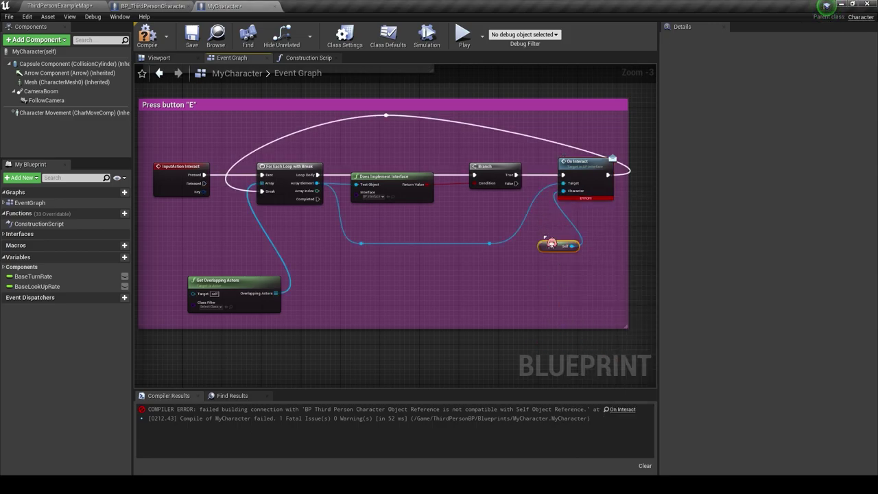
{"action": "left_click", "coordinate": [149, 34]}
{"action": "scroll", "coordinate": [348, 286], "scroll_direction": "down", "scroll_amount": 1}
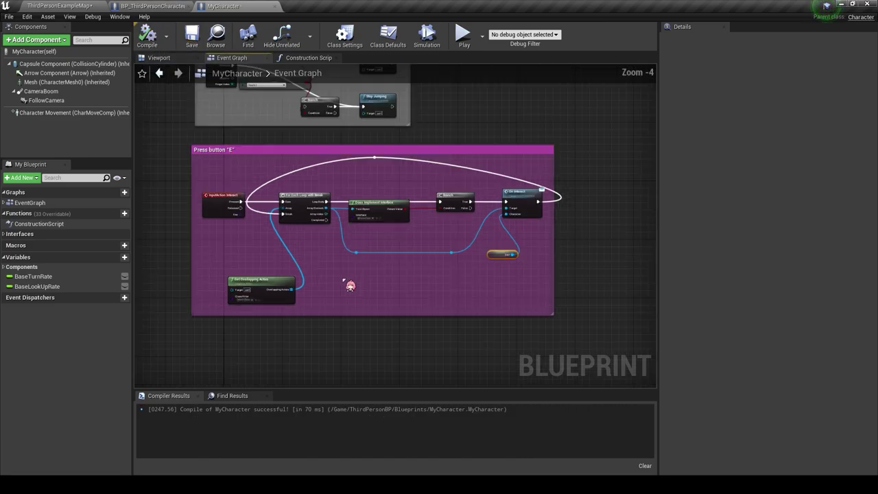
{"action": "scroll", "coordinate": [255, 226], "scroll_direction": "down", "scroll_amount": 3}
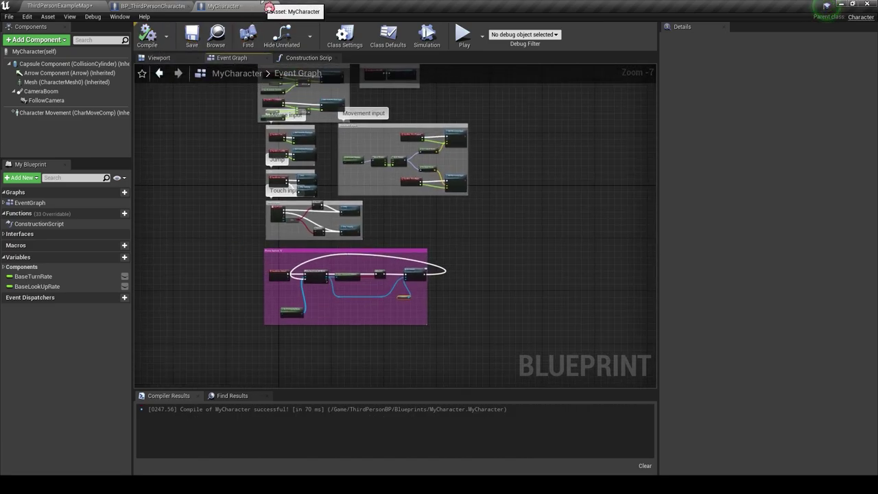
Delete the interact nodes inside the purple comment in BP_ThirdPersonCharacter.
{"action": "left_click", "coordinate": [165, 7]}
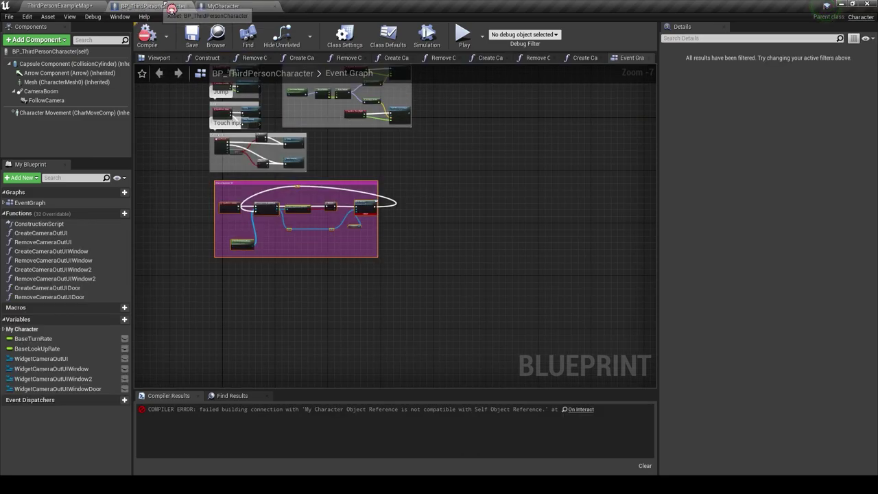
{"action": "left_click_drag", "start_coordinate": [185, 188], "coordinate": [402, 284]}
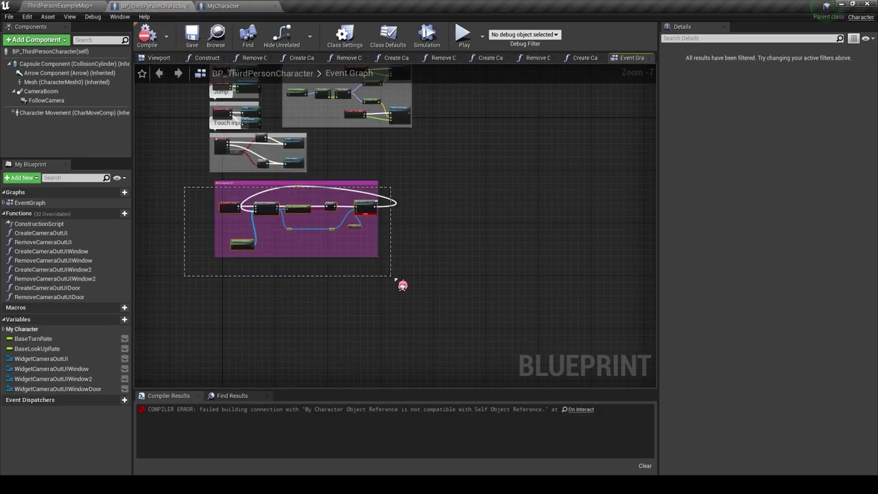
{"action": "key", "text": "Delete"}
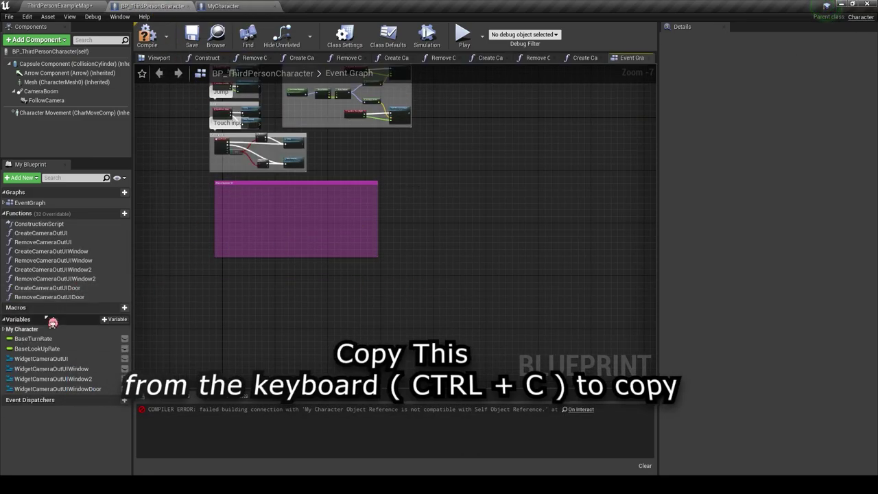
Copy CreateCameraOutUI and CreateCameraOutUIWindow into MyCharacter, creating WidgetCameraOutUI and WidgetCameraOutUIWindow variables.
{"action": "left_click", "coordinate": [39, 233]}
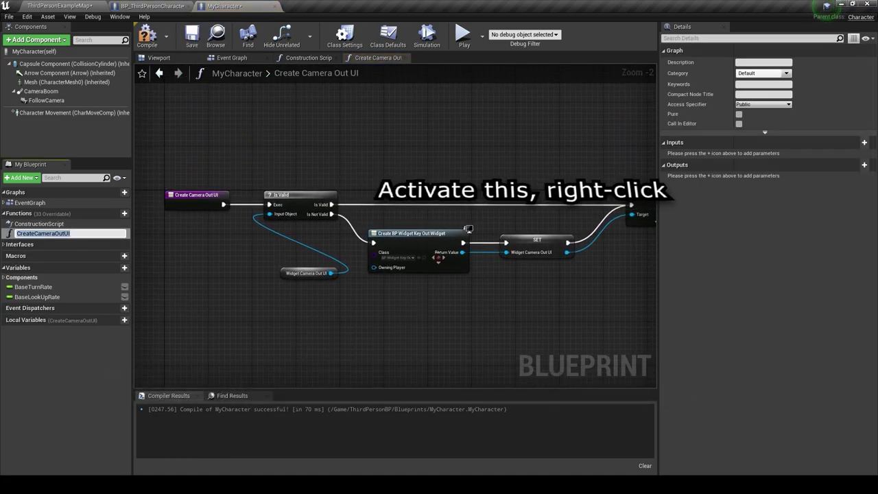
{"action": "left_click", "coordinate": [537, 239]}
{"action": "right_click", "coordinate": [535, 240]}
{"action": "left_click", "coordinate": [571, 267]}
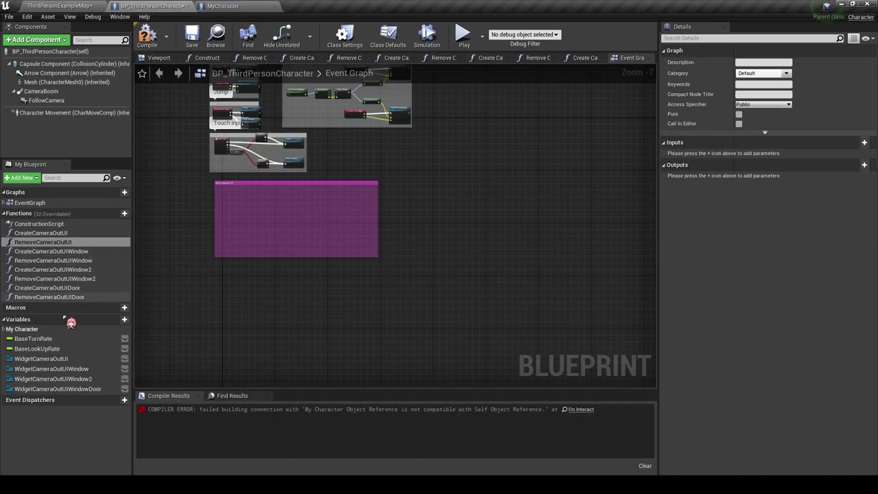
{"action": "left_click", "coordinate": [41, 253]}
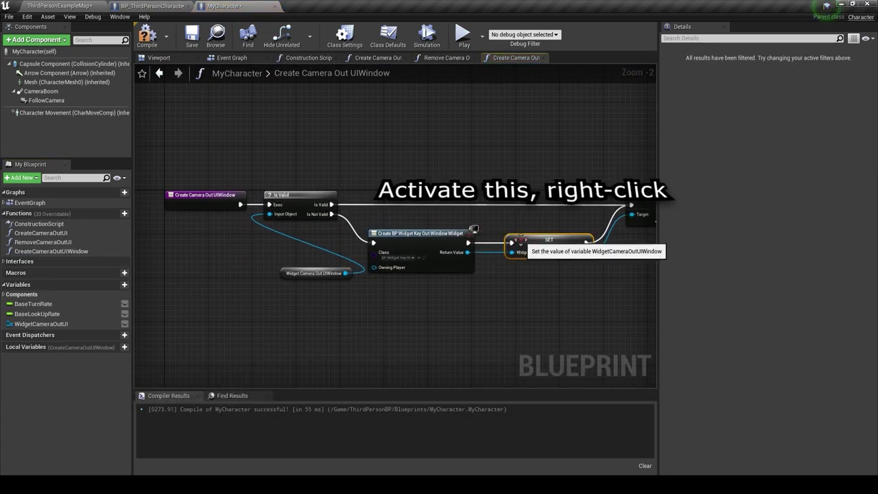
{"action": "right_click", "coordinate": [522, 245]}
{"action": "left_click", "coordinate": [549, 257]}
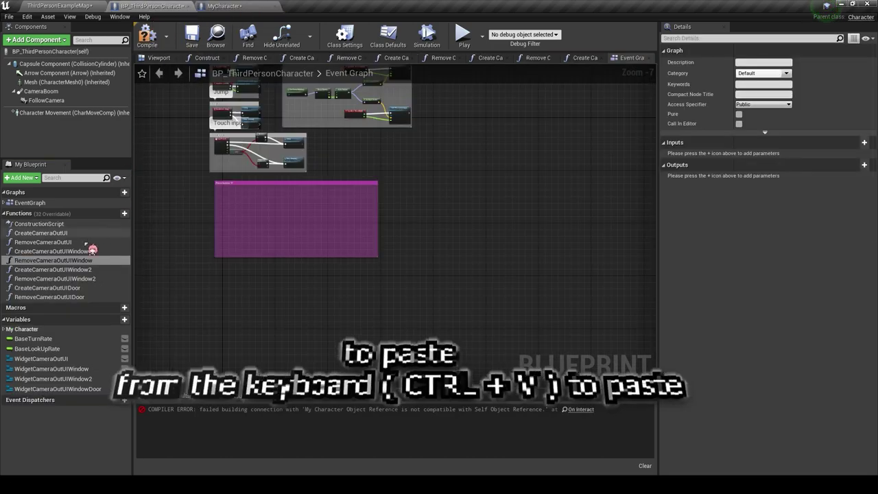
Copy CreateCameraOutUIWindow2 and RemoveCameraOutUIWindow2 into MyCharacter, creating the WidgetCameraOutUIWindow2 variable.
{"action": "left_click", "coordinate": [81, 269]}
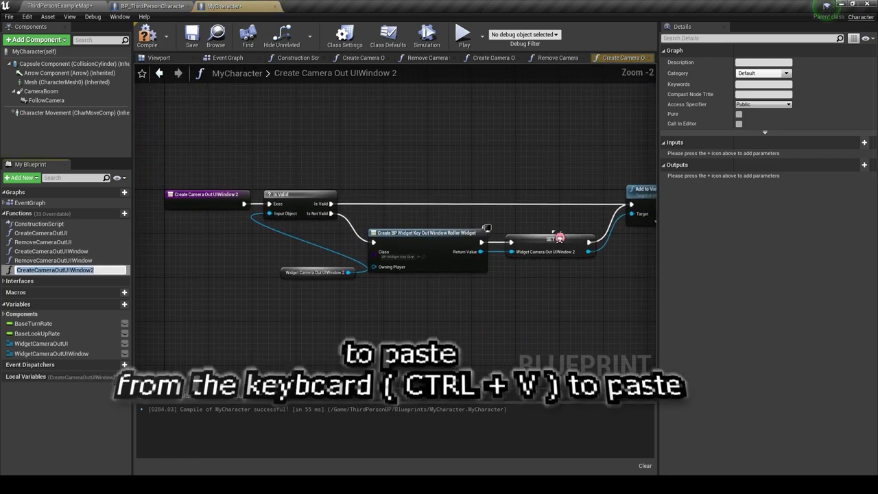
{"action": "right_click", "coordinate": [558, 252]}
{"action": "left_click", "coordinate": [593, 267]}
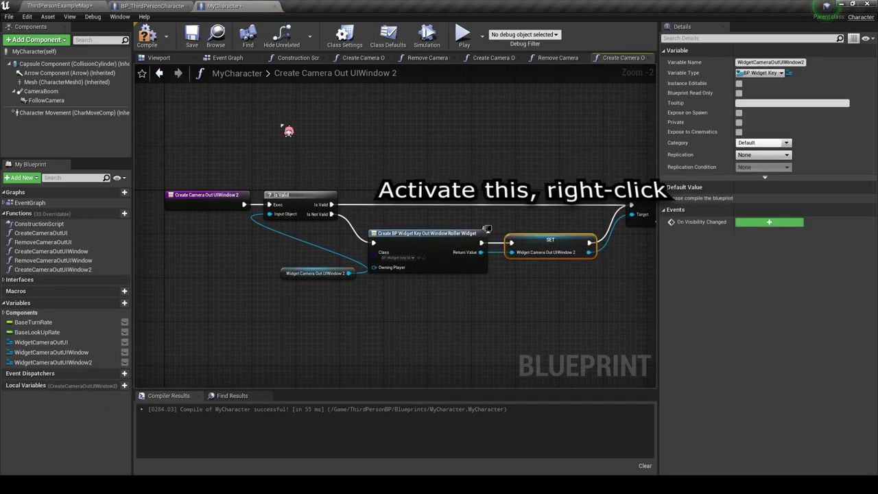
{"action": "left_click", "coordinate": [152, 5]}
{"action": "left_click", "coordinate": [89, 279]}
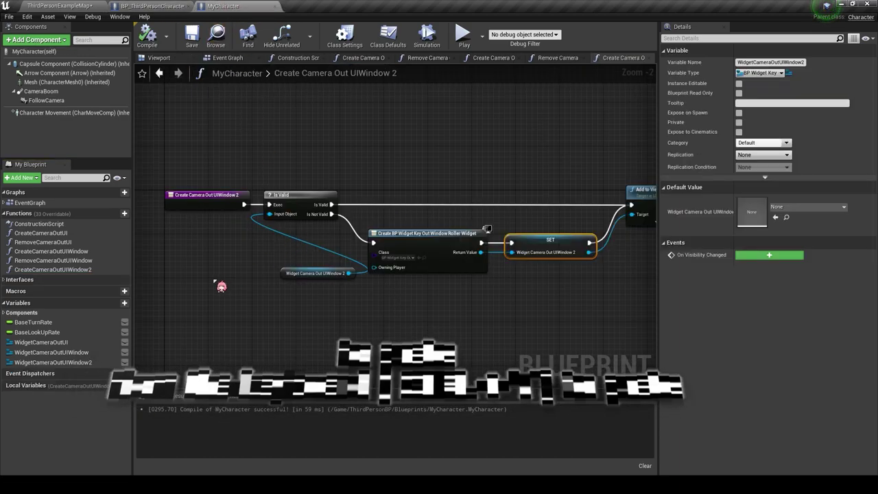
{"action": "key", "text": "ctrl+v"}
Copy CreateCameraOutUIDoor and RemoveCameraOutUIDoor into MyCharacter, creating the WidgetCameraOutUIWindowDoor variable.
{"action": "left_click", "coordinate": [180, 6]}
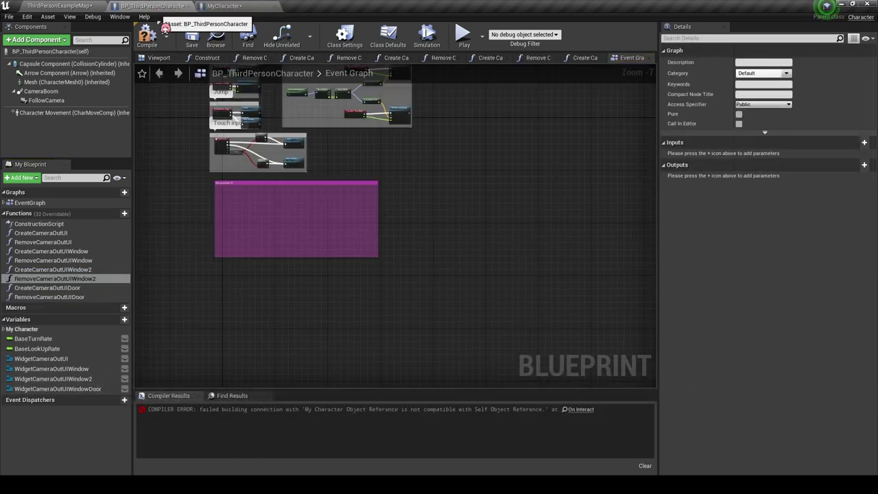
{"action": "left_click", "coordinate": [74, 289]}
{"action": "key", "text": "ctrl+c"}
{"action": "left_click", "coordinate": [226, 6]}
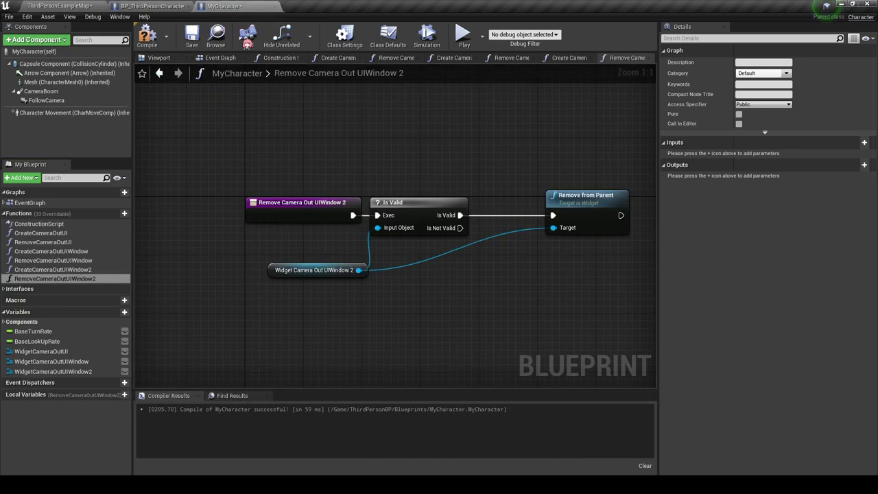
{"action": "key", "text": "ctrl+v"}
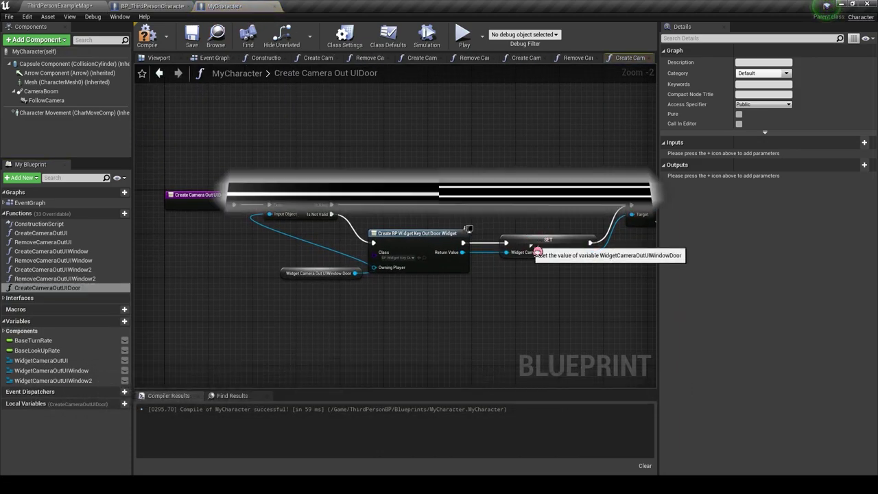
{"action": "right_click", "coordinate": [530, 248]}
{"action": "left_click", "coordinate": [578, 267]}
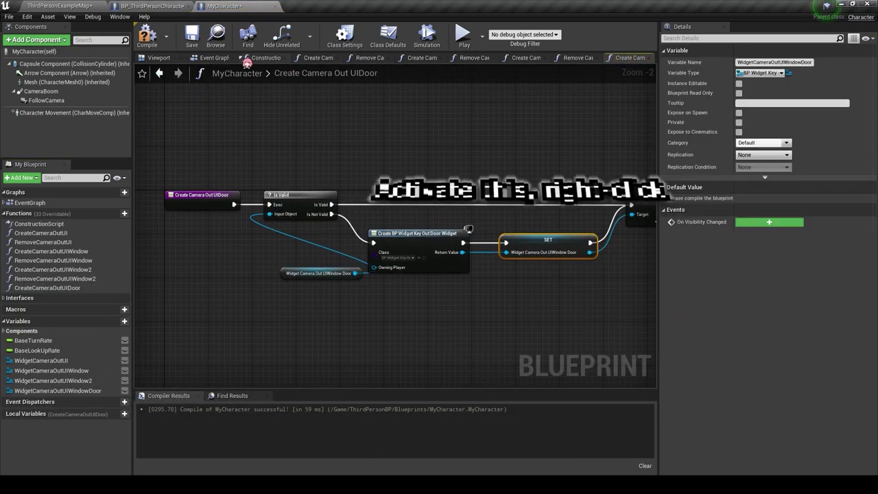
{"action": "left_click", "coordinate": [163, 6]}
{"action": "left_click", "coordinate": [98, 299]}
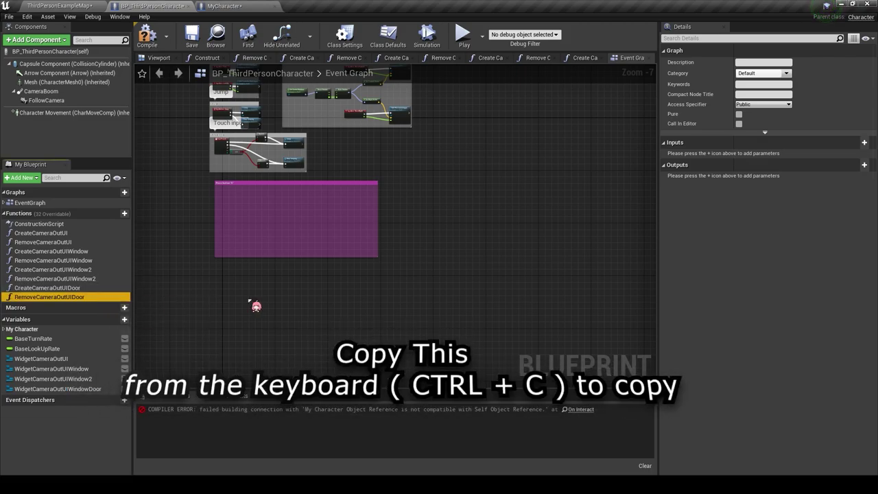
{"action": "left_click", "coordinate": [219, 6]}
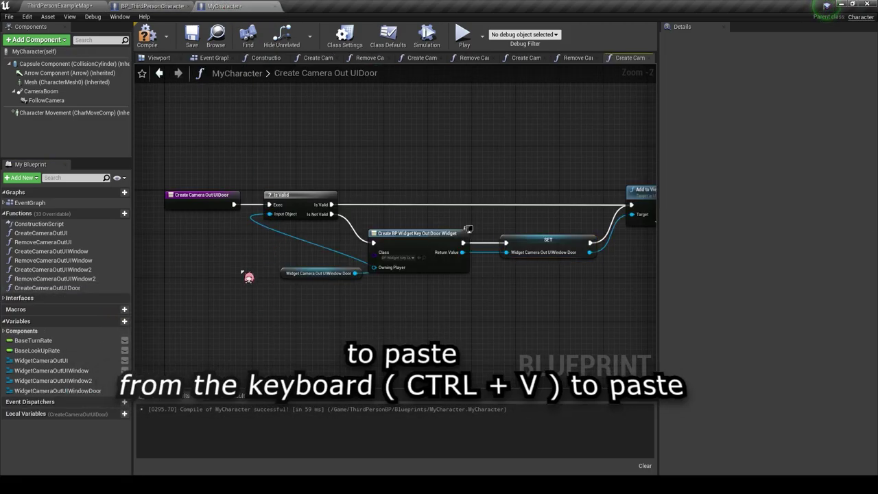
Compile MyCharacter, compile and save BP_ThirdPersonCharacter, and close both blueprint editors.
{"action": "left_click", "coordinate": [147, 36]}
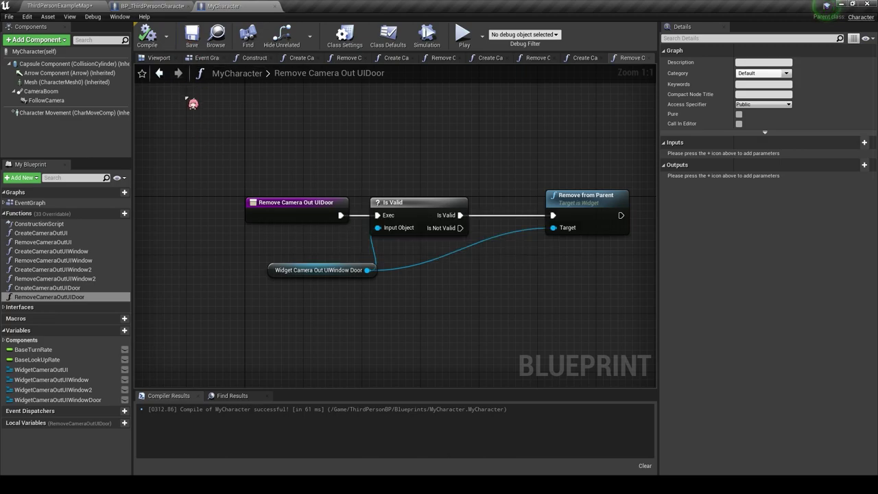
{"action": "left_click", "coordinate": [160, 6]}
{"action": "left_click", "coordinate": [192, 38]}
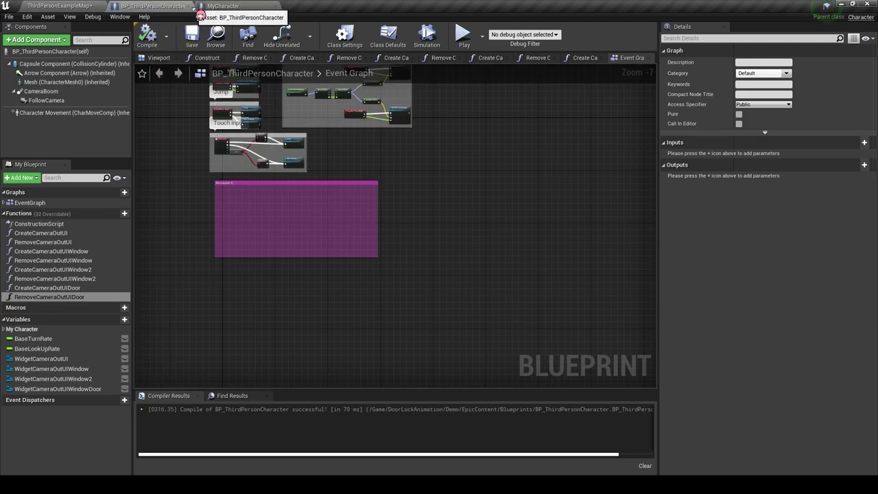
{"action": "left_click", "coordinate": [193, 6]}
{"action": "left_click", "coordinate": [160, 9]}
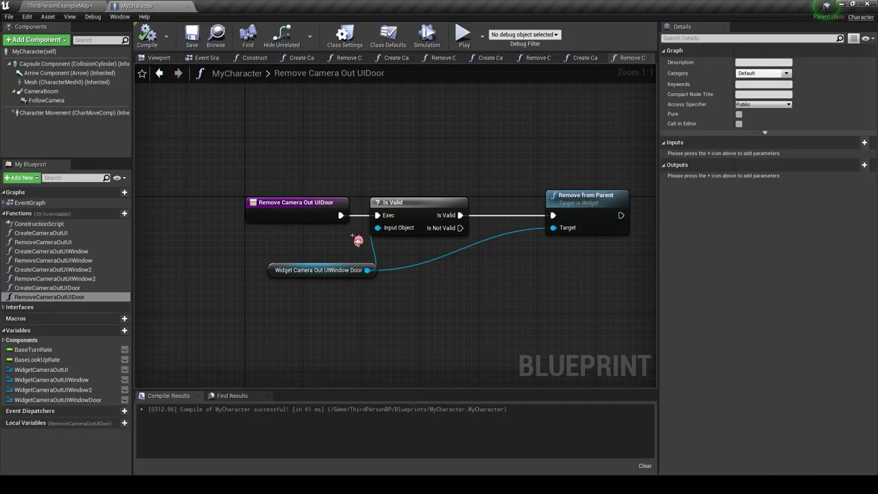
{"action": "left_click", "coordinate": [191, 6]}
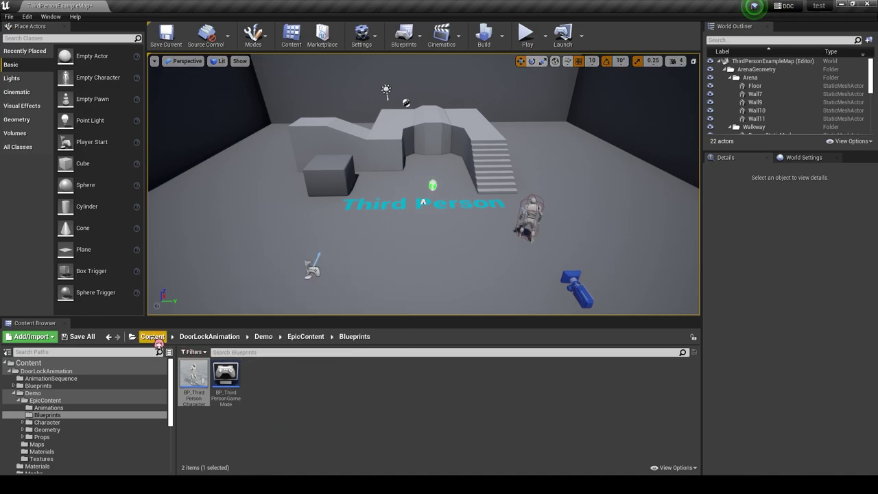
Browse to Content > DoorLockAnimation > Blueprints > BlueprintCamera and open the BP_Camera0 blueprint.
{"action": "left_click", "coordinate": [154, 337]}
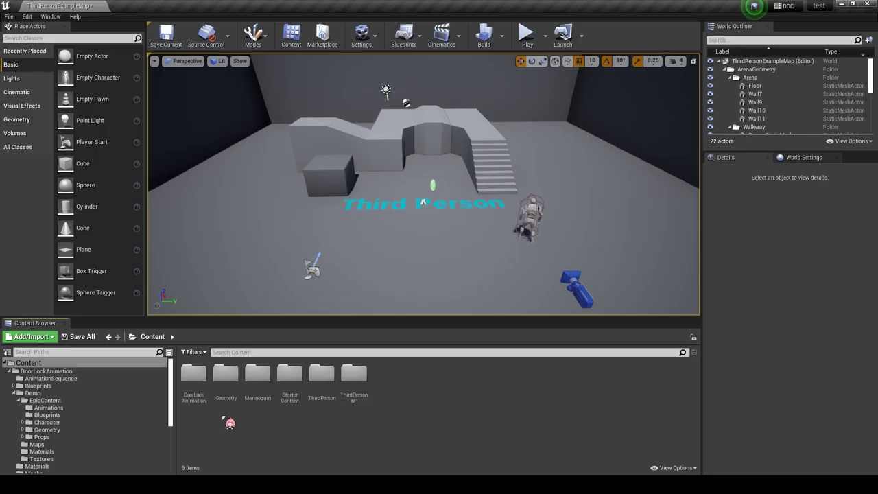
{"action": "double_click", "coordinate": [192, 390]}
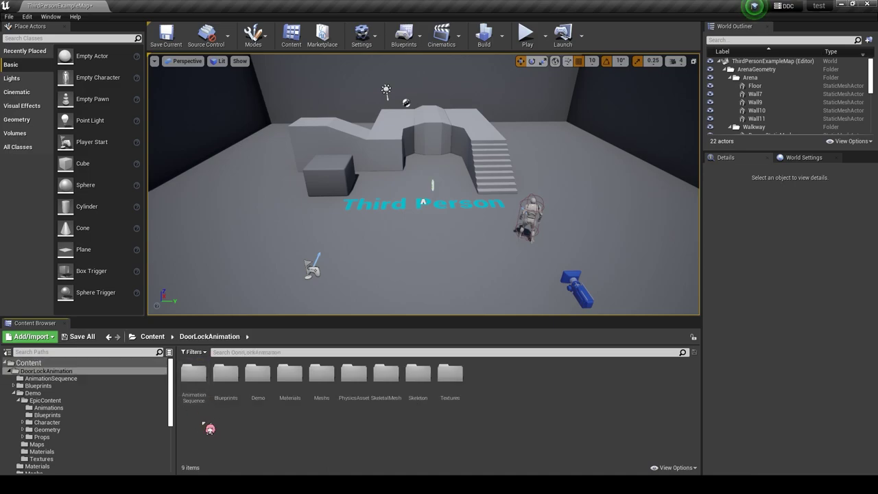
{"action": "double_click", "coordinate": [219, 403]}
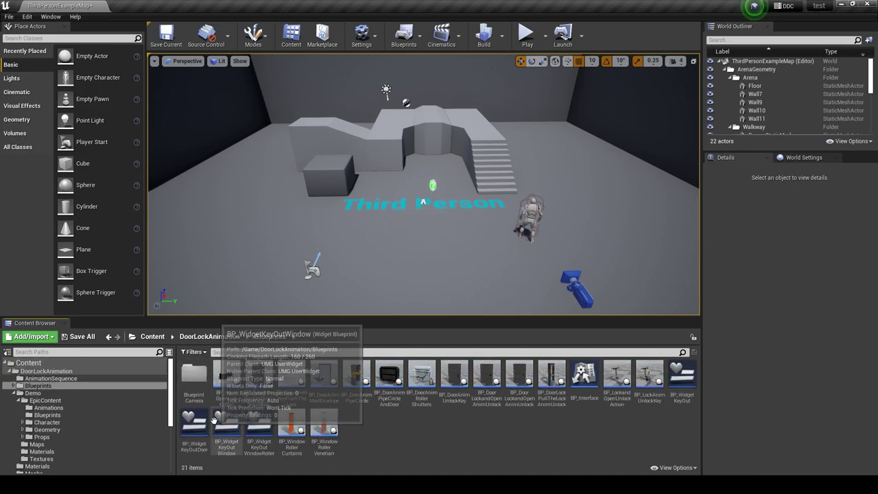
{"action": "left_click", "coordinate": [204, 389]}
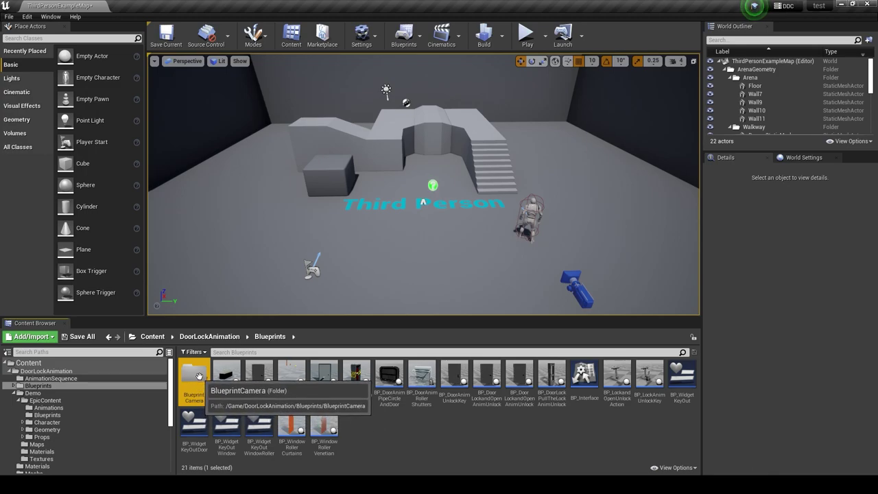
{"action": "double_click", "coordinate": [202, 373]}
{"action": "double_click", "coordinate": [193, 375]}
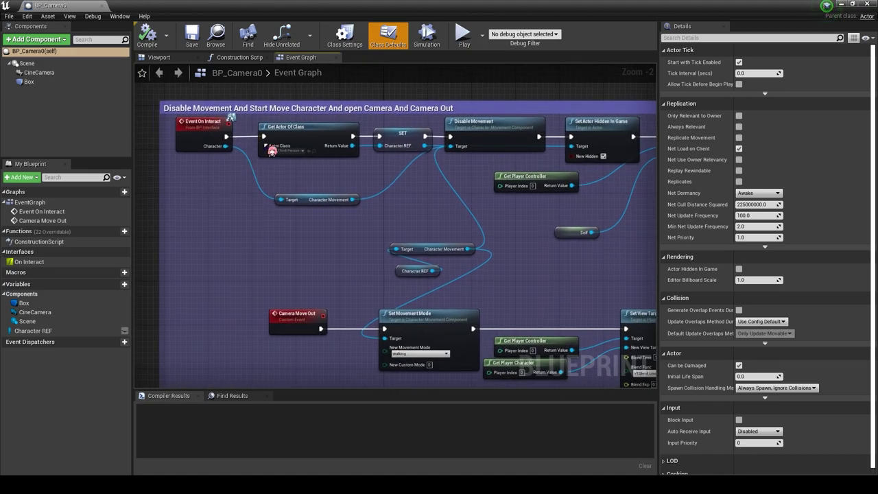
Set the interact event's Get Actor Of Class node to MyCharacter.
{"action": "scroll", "coordinate": [299, 166], "scroll_direction": "up", "scroll_amount": 2}
{"action": "left_click", "coordinate": [303, 156]}
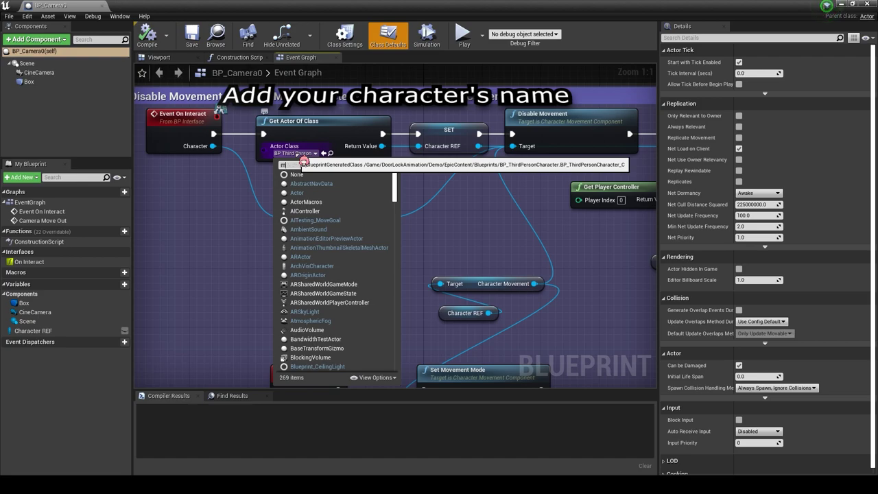
{"action": "type", "text": "y"}
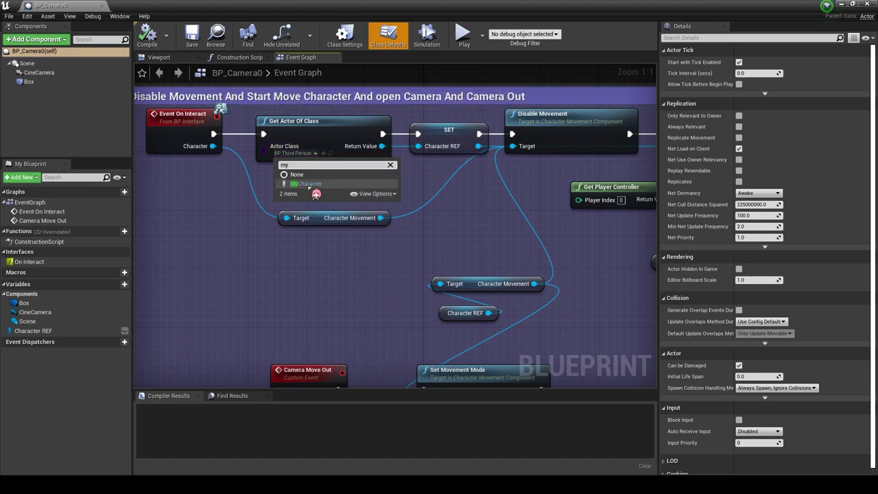
{"action": "left_click", "coordinate": [306, 183]}
Change the Character REF variable's type to My Character Object Reference.
{"action": "right_click_drag", "start_coordinate": [505, 241], "coordinate": [396, 241]}
{"action": "left_click", "coordinate": [340, 131]}
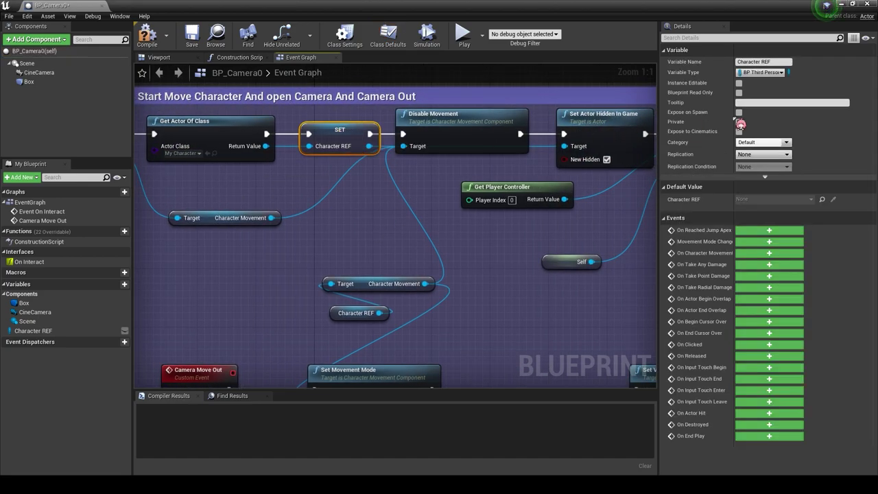
{"action": "left_click", "coordinate": [777, 75]}
{"action": "type", "text": "y c"}
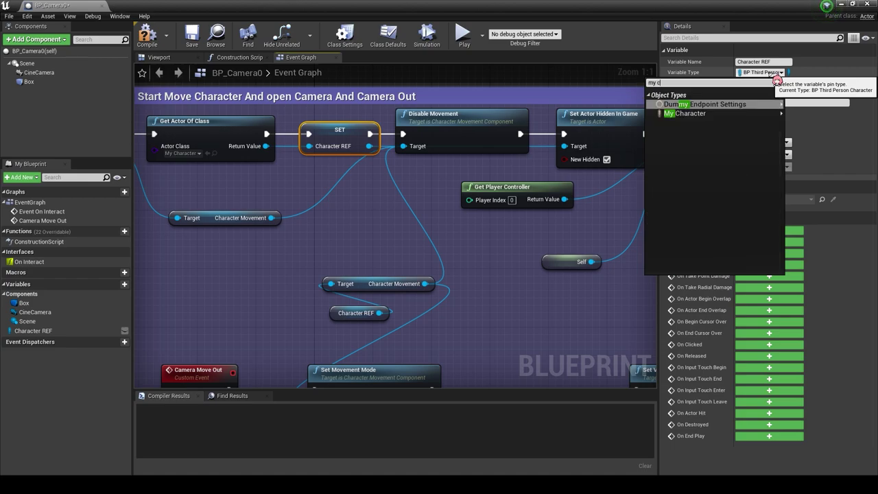
{"action": "mouse_move", "coordinate": [717, 104]}
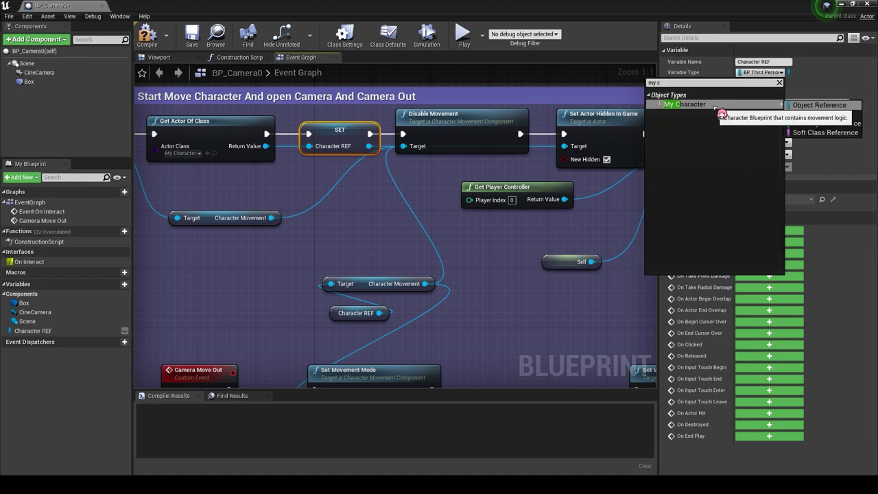
{"action": "left_click", "coordinate": [805, 106]}
{"action": "left_click", "coordinate": [446, 263]}
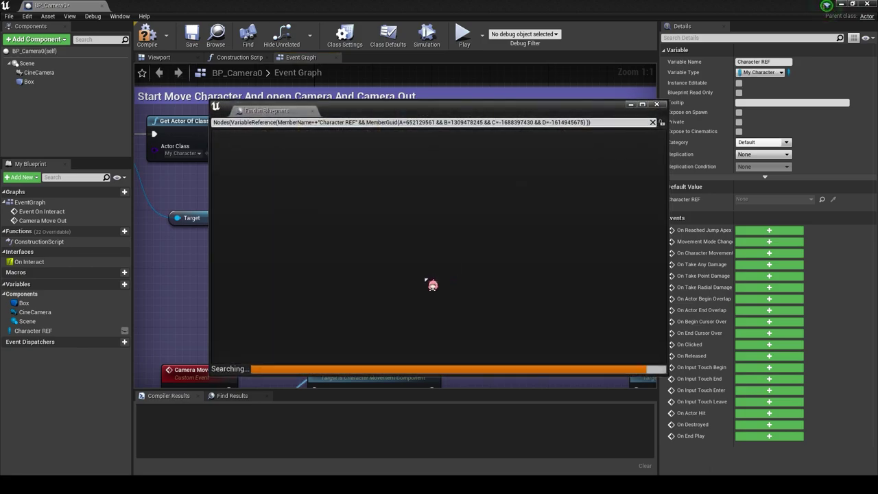
{"action": "left_click", "coordinate": [238, 147]}
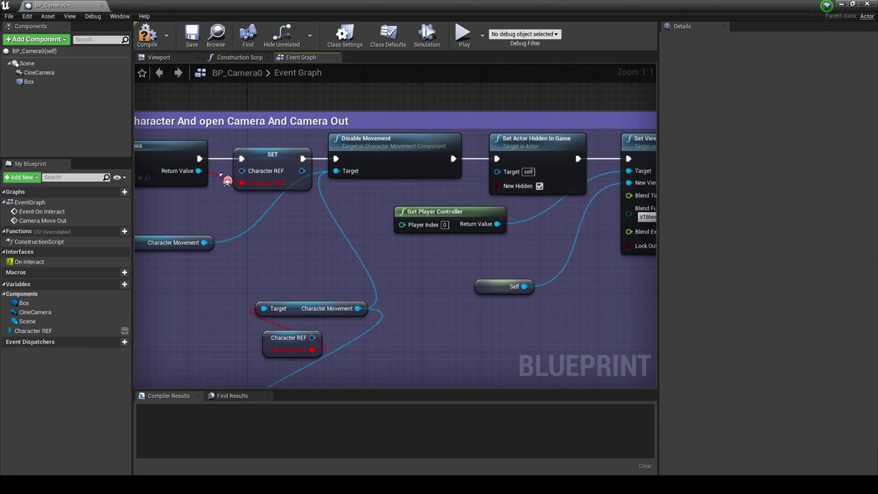
Rewire the found actor into the Character REF setter and Character REF into the Character Movement target.
{"action": "left_click_drag", "start_coordinate": [203, 172], "coordinate": [253, 179]}
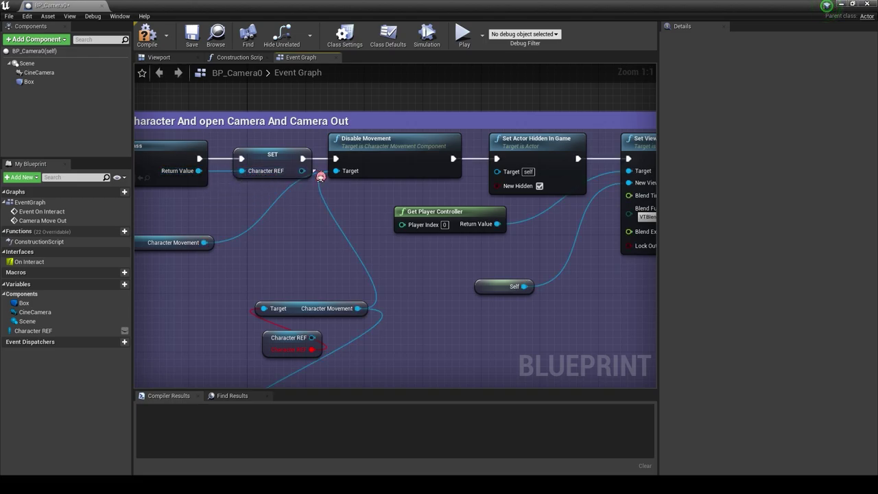
{"action": "right_click_drag", "start_coordinate": [268, 342], "coordinate": [397, 264]}
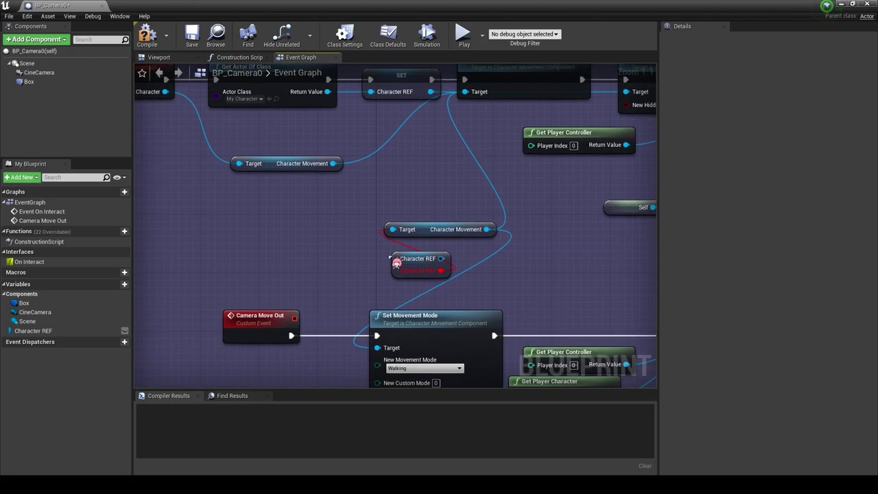
{"action": "left_click_drag", "start_coordinate": [443, 267], "coordinate": [394, 230]}
{"action": "scroll", "coordinate": [483, 281], "scroll_direction": "down", "scroll_amount": 4}
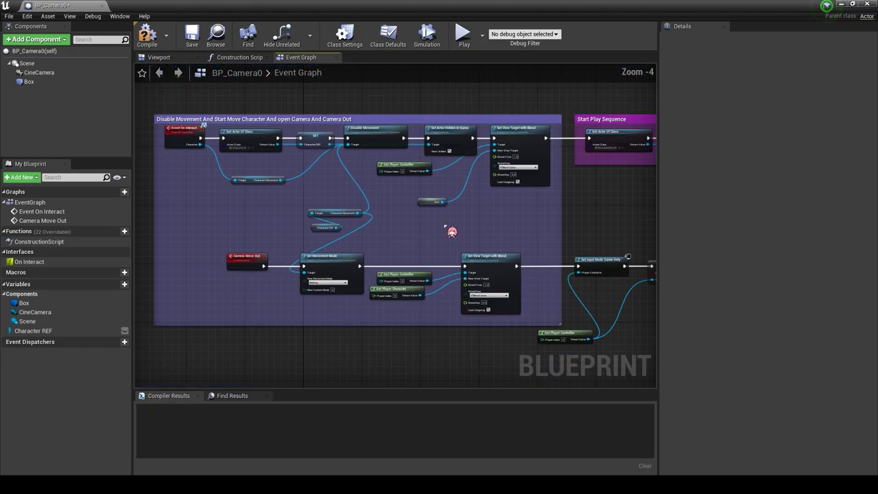
{"action": "scroll", "coordinate": [483, 281], "scroll_direction": "up", "scroll_amount": 2}
{"action": "right_click_drag", "start_coordinate": [567, 133], "coordinate": [392, 186]}
{"action": "right_click_drag", "start_coordinate": [464, 221], "coordinate": [386, 221]}
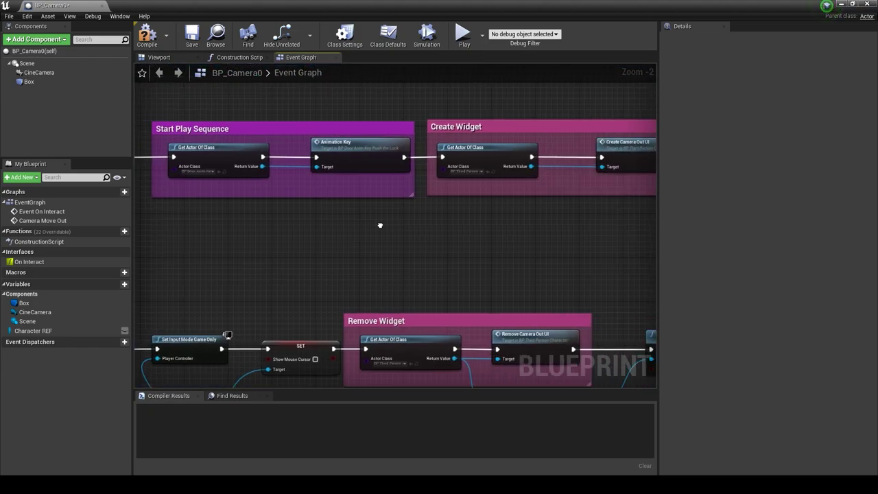
{"action": "right_click_drag", "start_coordinate": [484, 218], "coordinate": [365, 224]}
Set the Create Widget section's Get Actor Of Class to My Character.
{"action": "scroll", "coordinate": [349, 185], "scroll_direction": "up", "scroll_amount": 1}
{"action": "left_click", "coordinate": [361, 170]}
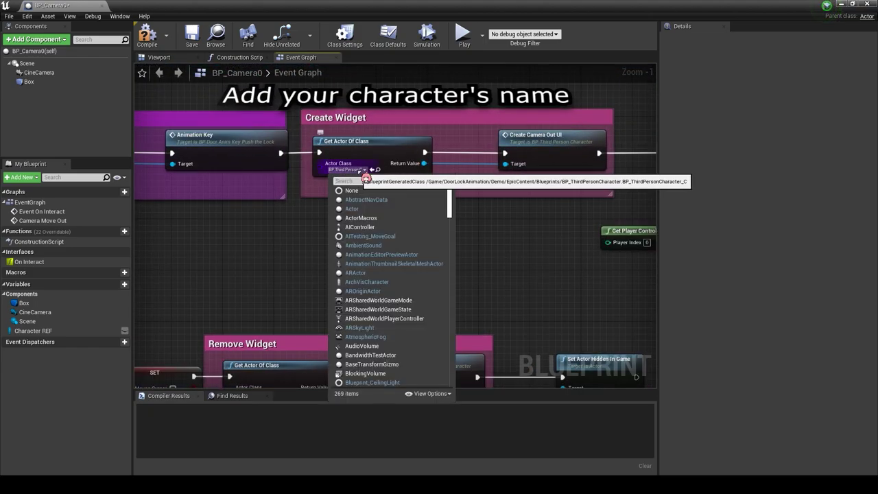
{"action": "type", "text": "my"}
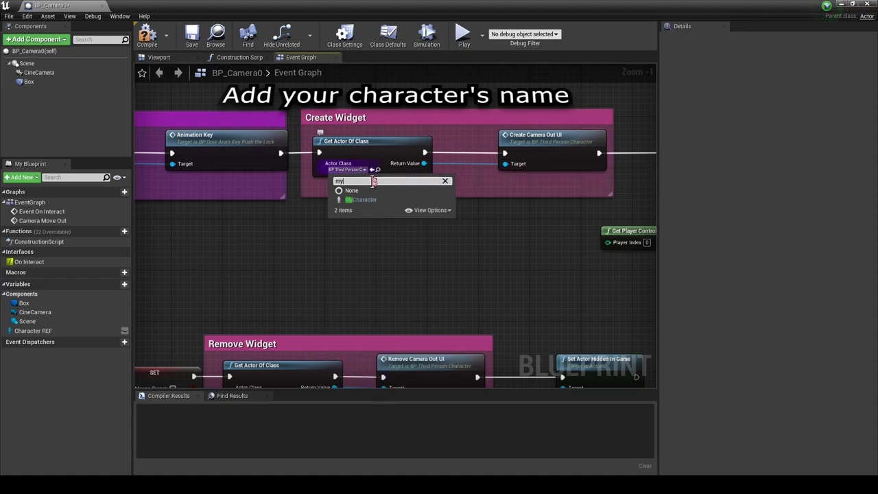
{"action": "left_click", "coordinate": [346, 196]}
Replace the old Create Camera Out UI with My Character's version and wire it into the execution chain.
{"action": "left_click", "coordinate": [539, 141]}
{"action": "right_click_drag", "start_coordinate": [540, 141], "coordinate": [340, 179]}
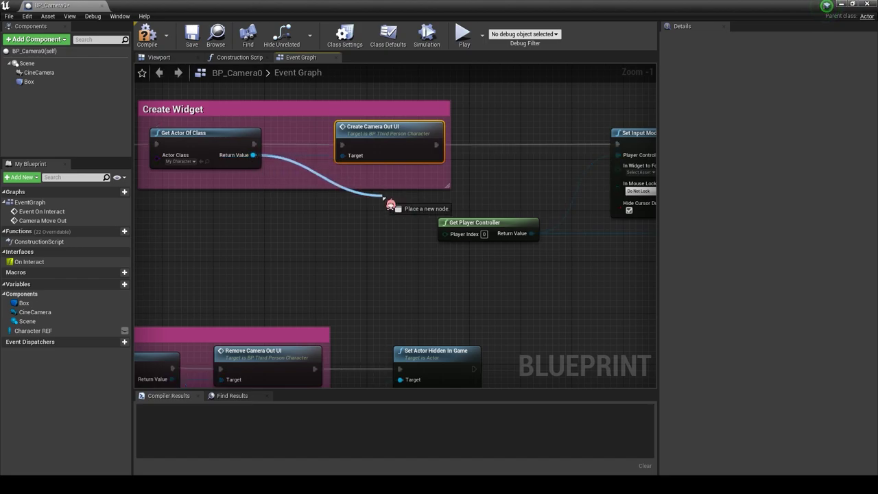
{"action": "left_click_drag", "start_coordinate": [254, 155], "coordinate": [354, 217]}
{"action": "type", "text": "crea"}
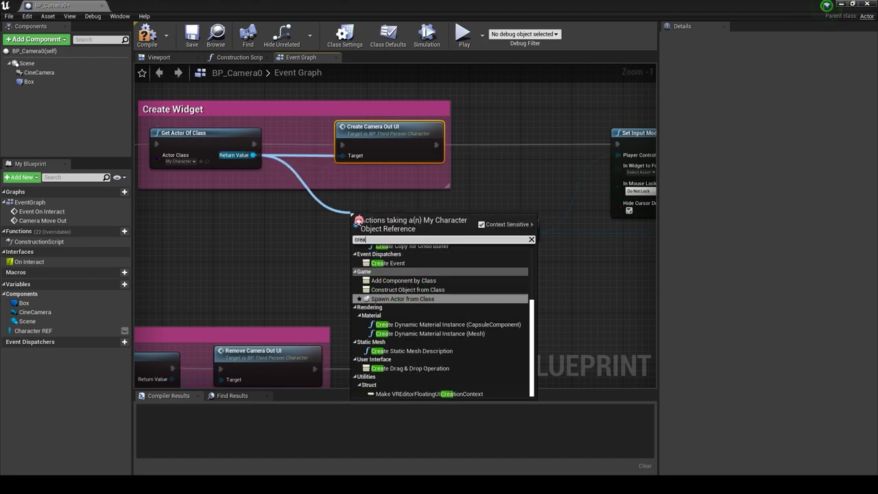
{"action": "type", "text": "t camera"}
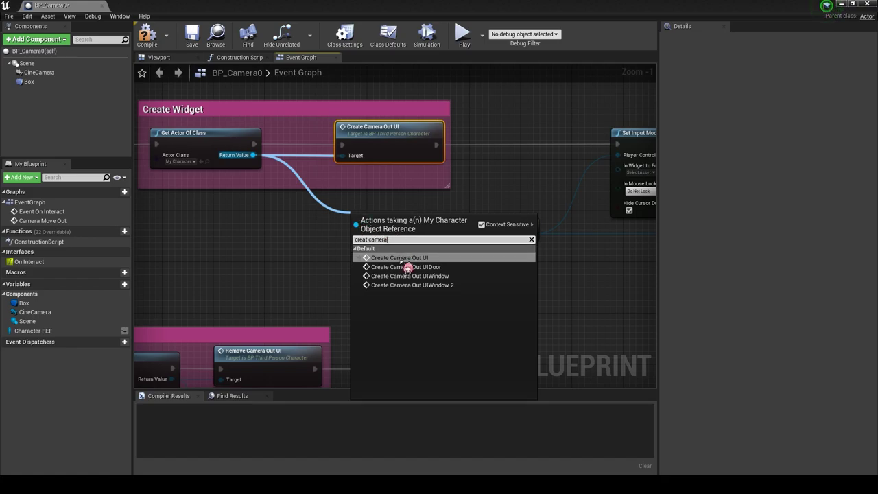
{"action": "key", "text": "Return"}
{"action": "left_click_drag", "start_coordinate": [395, 218], "coordinate": [380, 135]}
{"action": "key", "text": "Delete"}
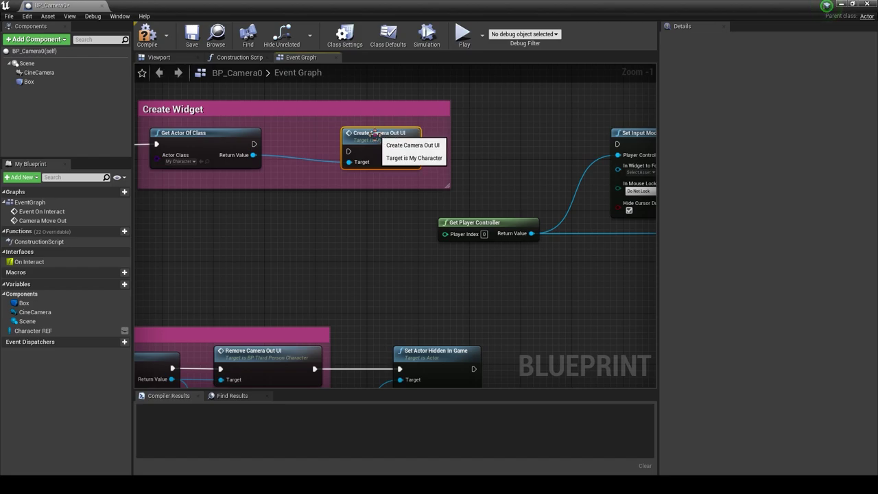
{"action": "left_click_drag", "start_coordinate": [354, 159], "coordinate": [356, 158]}
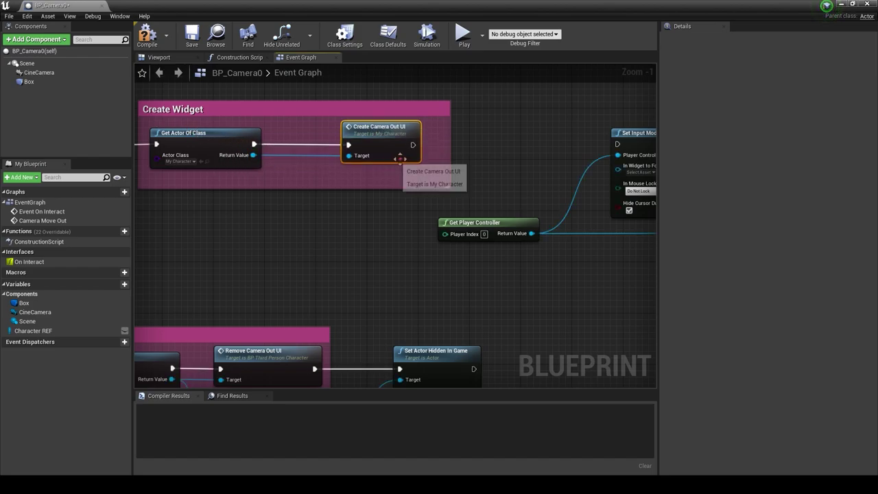
{"action": "mouse_move", "coordinate": [626, 150]}
{"action": "right_mouse_down"}
{"action": "mouse_move", "coordinate": [281, 165]}
{"action": "mouse_move", "coordinate": [368, 223]}
{"action": "mouse_move", "coordinate": [382, 206]}
{"action": "mouse_move", "coordinate": [251, 229]}
{"action": "right_mouse_up"}
{"action": "scroll", "coordinate": [281, 168], "scroll_direction": "down", "scroll_amount": 2}
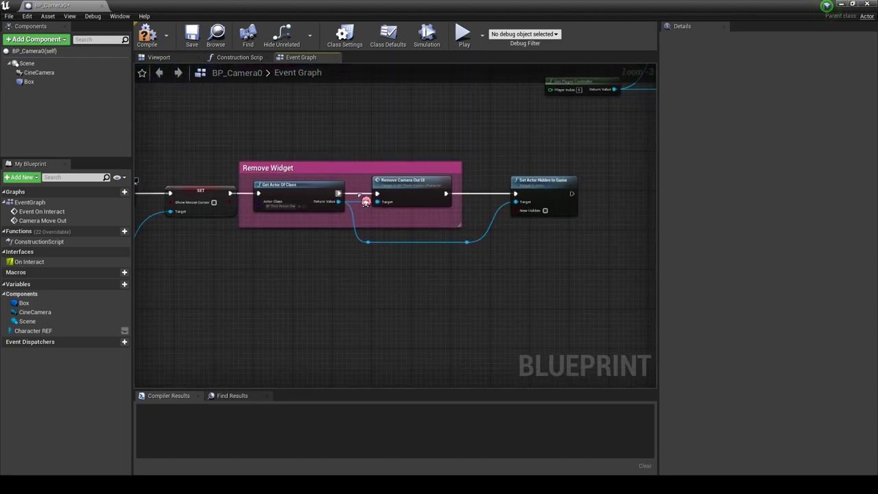
Set the Remove Widget section's Get Actor Of Class to My Character.
{"action": "scroll", "coordinate": [285, 214], "scroll_direction": "up", "scroll_amount": 2}
{"action": "left_click", "coordinate": [285, 213]}
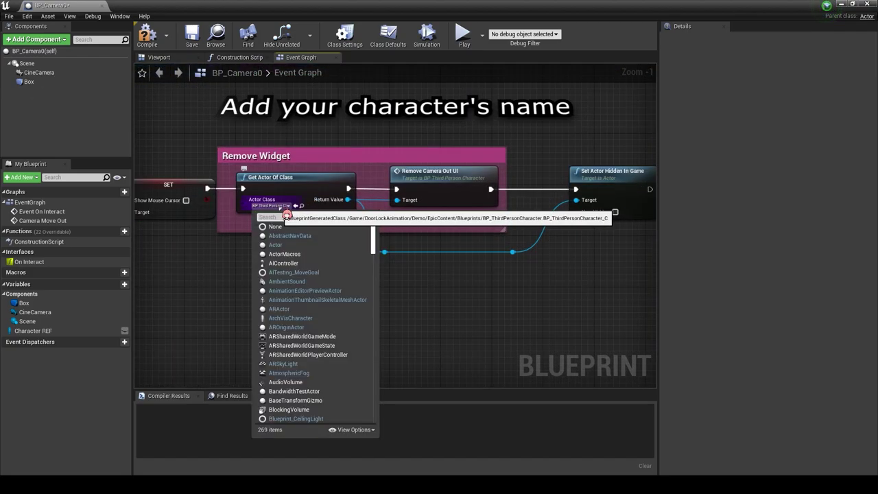
{"action": "type", "text": "my c"}
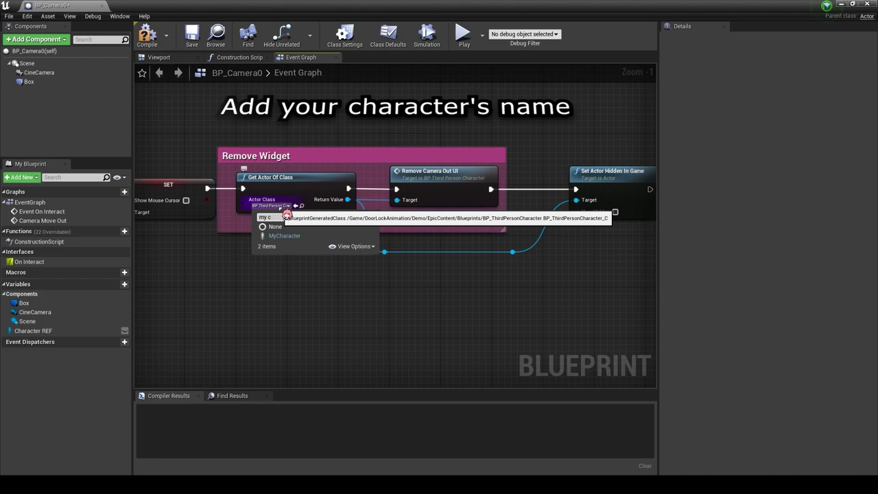
{"action": "left_click", "coordinate": [307, 235]}
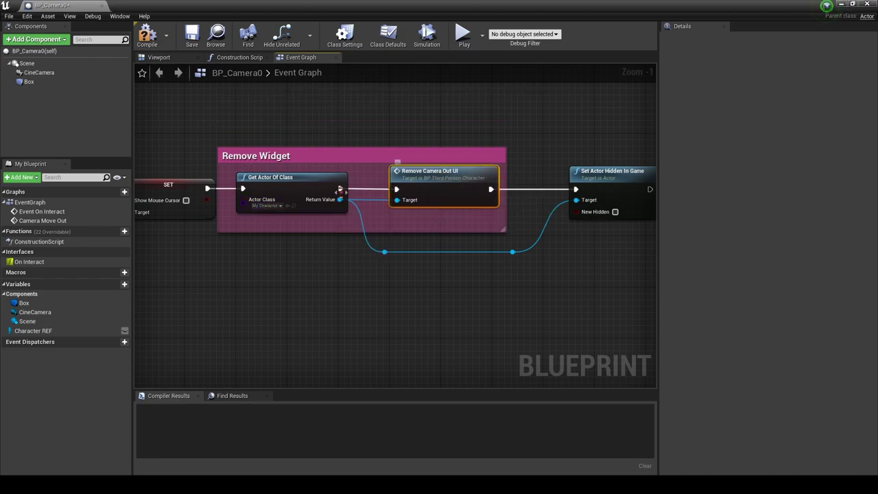
Replace the old Remove Camera Out UI with My Character's version, wired to Set Actor Hidden In Game.
{"action": "left_click_drag", "start_coordinate": [340, 199], "coordinate": [417, 334]}
{"action": "type", "text": "re"}
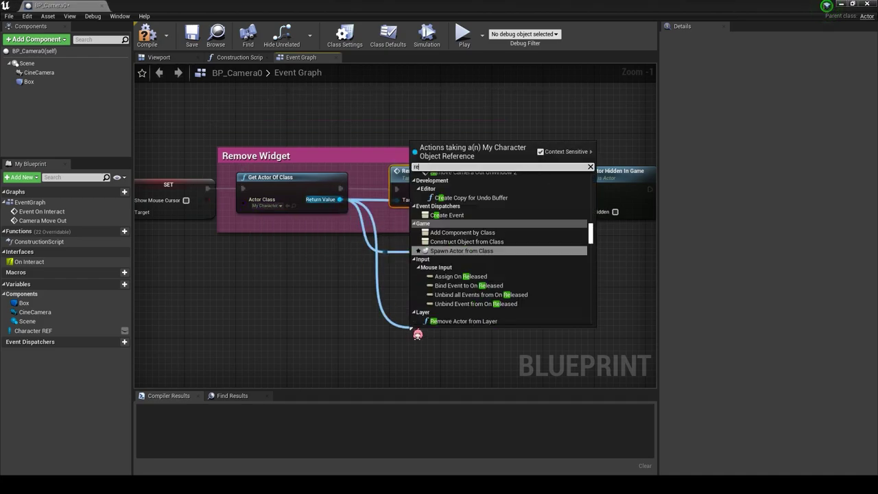
{"action": "type", "text": "mov"}
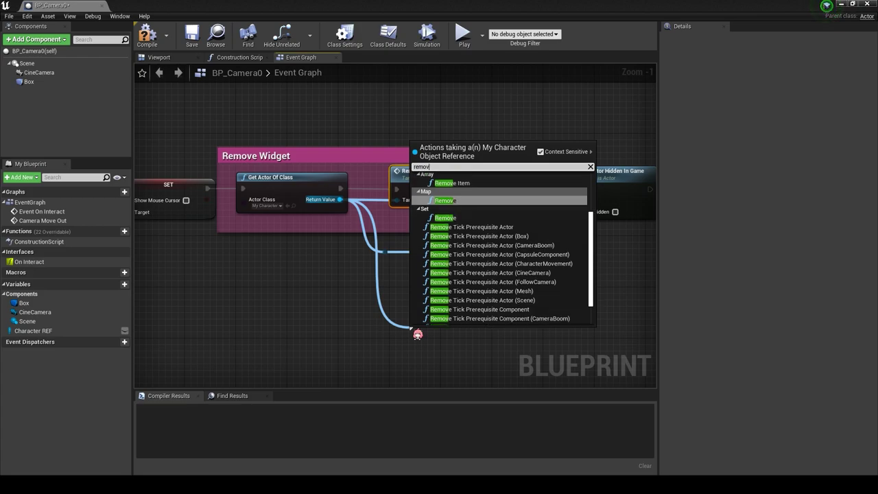
{"action": "type", "text": "e ca"}
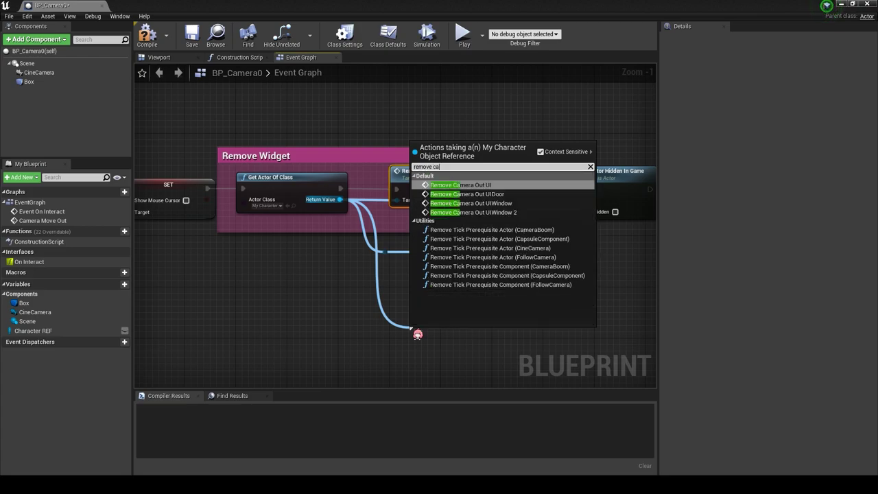
{"action": "key", "text": "Return"}
{"action": "mouse_move", "coordinate": [456, 334]}
{"action": "left_mouse_down"}
{"action": "mouse_move", "coordinate": [452, 215]}
{"action": "mouse_move", "coordinate": [440, 187]}
{"action": "left_mouse_up"}
{"action": "key", "text": "Delete"}
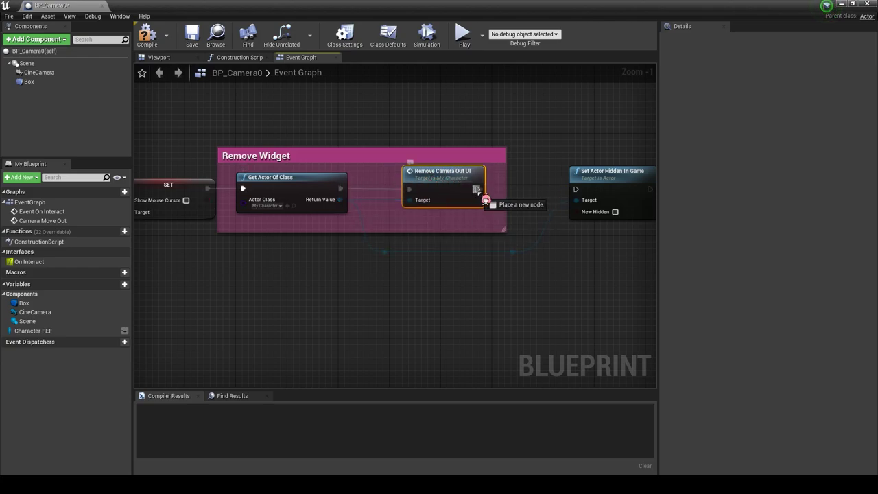
{"action": "left_click_drag", "start_coordinate": [585, 197], "coordinate": [582, 194]}
Compile and save BP_Camera0.
{"action": "scroll", "coordinate": [466, 278], "scroll_direction": "down", "scroll_amount": 4}
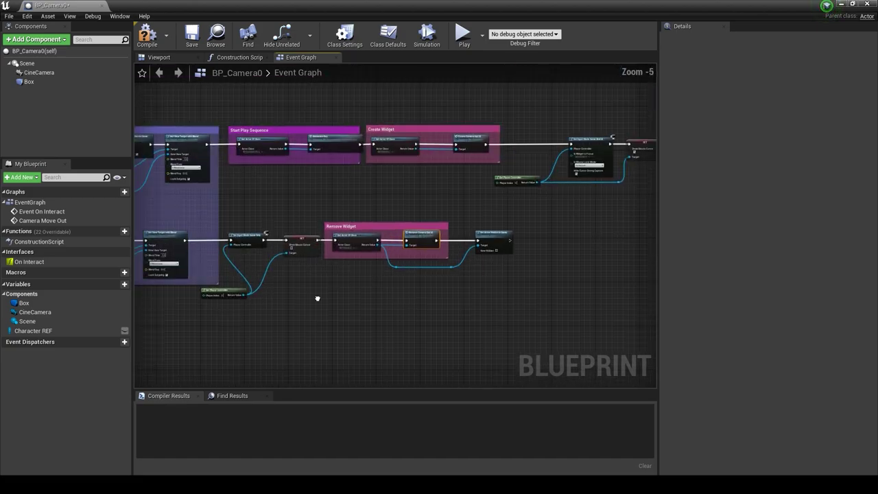
{"action": "left_click", "coordinate": [147, 36]}
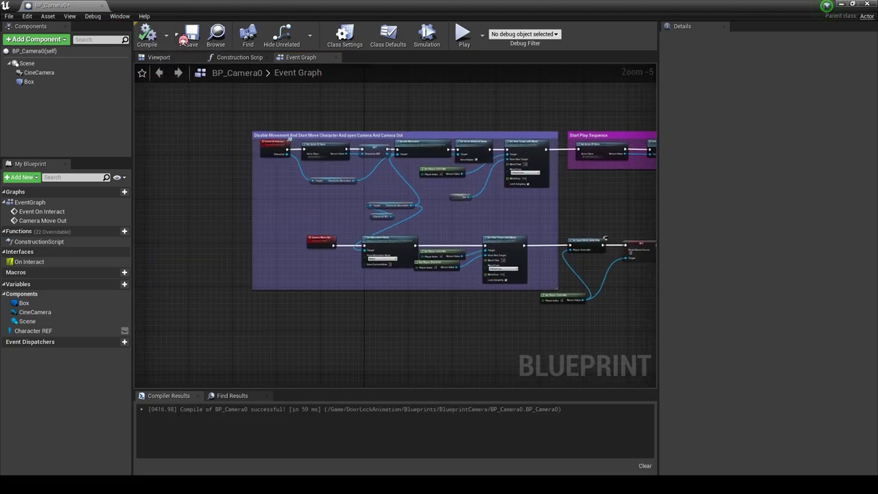
{"action": "left_click", "coordinate": [192, 35]}
Close BP_Camera0 and open BP_Camera1, docked beside the level map.
{"action": "left_click", "coordinate": [102, 5]}
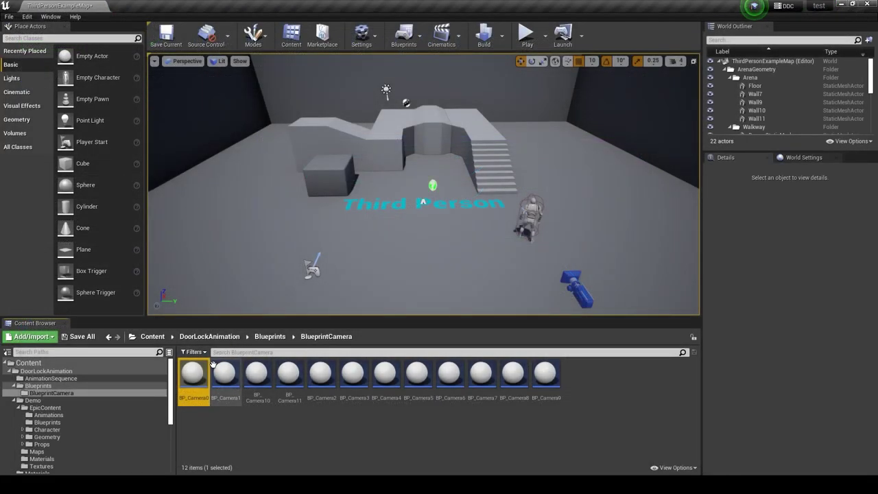
{"action": "double_click", "coordinate": [226, 368]}
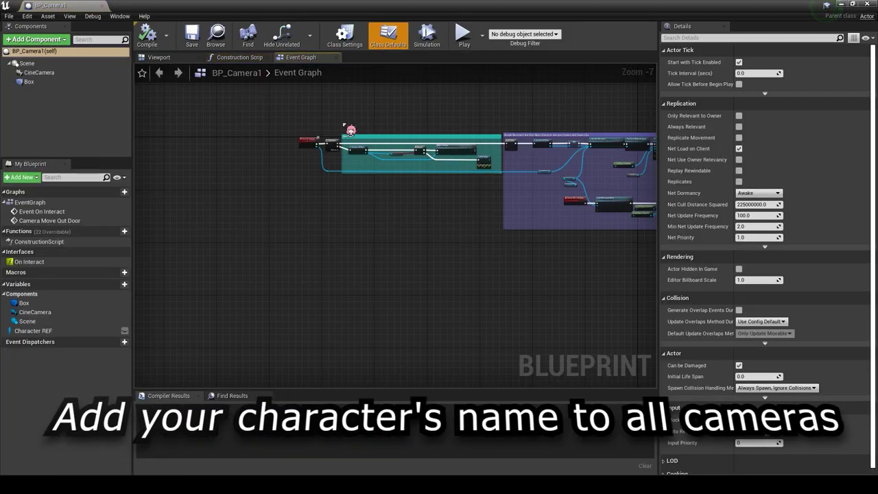
{"action": "left_click_drag", "start_coordinate": [59, 7], "coordinate": [194, 7]}
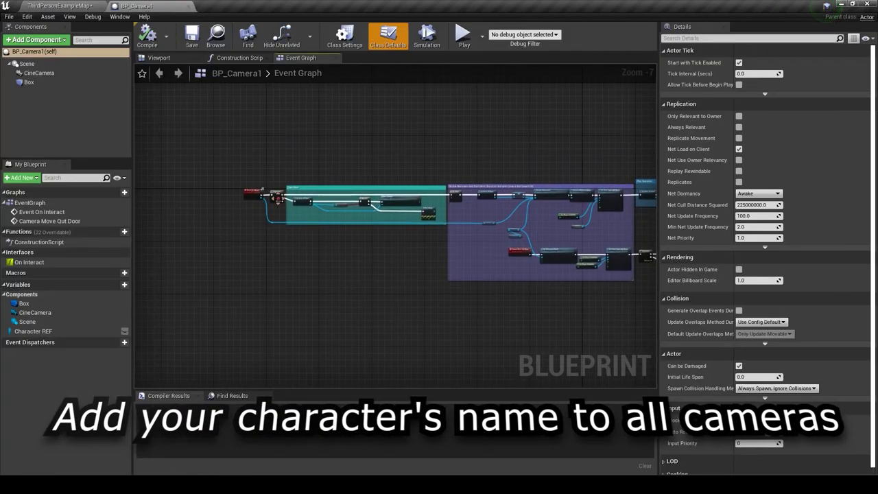
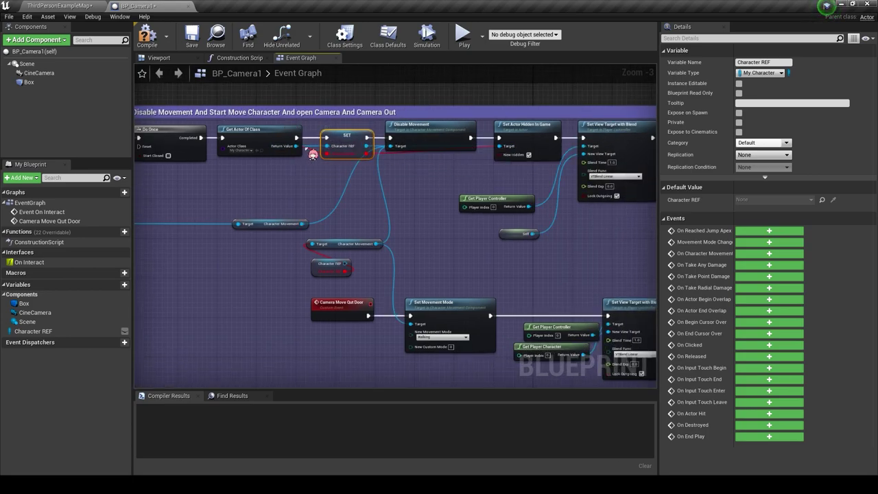
Set the top and Point Stop Character Get Actor Of Class nodes to My Character.
{"action": "scroll", "coordinate": [314, 162], "scroll_direction": "up", "scroll_amount": 2}
{"action": "scroll", "coordinate": [297, 206], "scroll_direction": "down", "scroll_amount": 4}
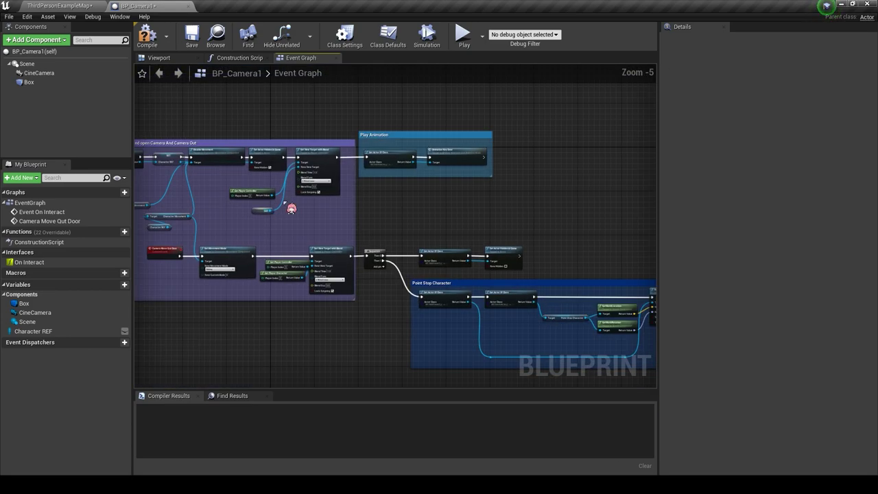
{"action": "right_click_drag", "start_coordinate": [290, 206], "coordinate": [329, 170]}
{"action": "scroll", "coordinate": [329, 170], "scroll_direction": "down", "scroll_amount": 2}
{"action": "scroll", "coordinate": [329, 169], "scroll_direction": "up", "scroll_amount": 3}
{"action": "left_click", "coordinate": [275, 157]}
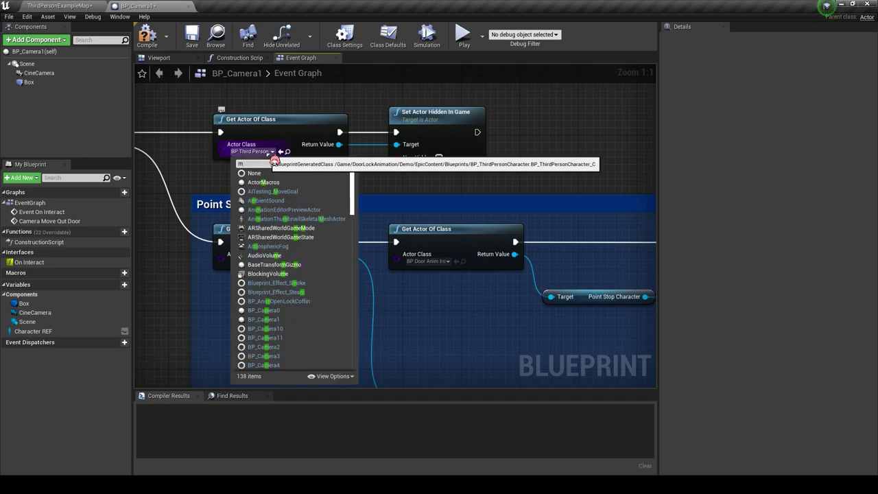
{"action": "type", "text": "my"}
{"action": "left_click", "coordinate": [284, 190]}
{"action": "scroll", "coordinate": [331, 185], "scroll_direction": "down", "scroll_amount": 1}
{"action": "right_click_drag", "start_coordinate": [331, 185], "coordinate": [291, 113]}
{"action": "left_click", "coordinate": [199, 158]}
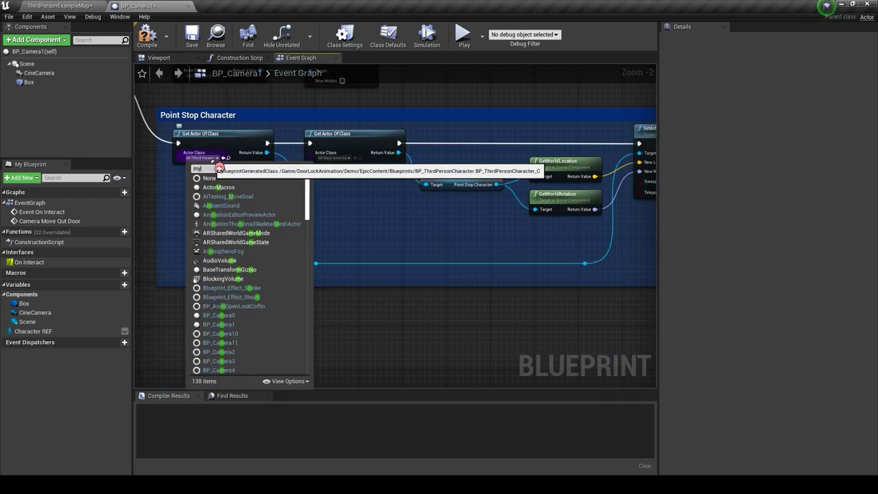
{"action": "type", "text": "my"}
{"action": "left_click", "coordinate": [219, 180]}
Set the Disable Movement section's Get Actor Of Class node to My Character.
{"action": "scroll", "coordinate": [249, 235], "scroll_direction": "down", "scroll_amount": 4}
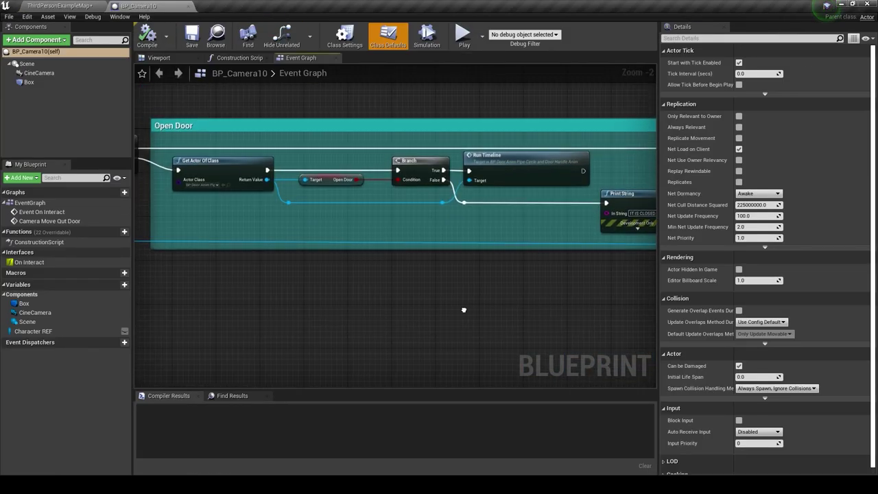
{"action": "right_click_drag", "start_coordinate": [464, 310], "coordinate": [185, 286]}
{"action": "left_click", "coordinate": [273, 165]}
{"action": "type", "text": "my cha"}
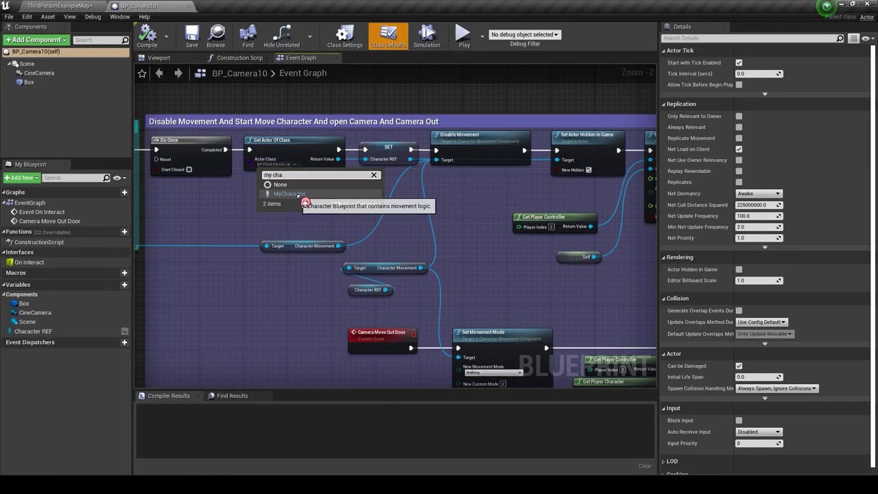
{"action": "left_click", "coordinate": [289, 194]}
Retype Character REF as a My Character object reference and reconnect it to Set Actor Hidden In Game.
{"action": "left_click", "coordinate": [388, 148]}
{"action": "left_click", "coordinate": [762, 73]}
{"action": "type", "text": "my c"}
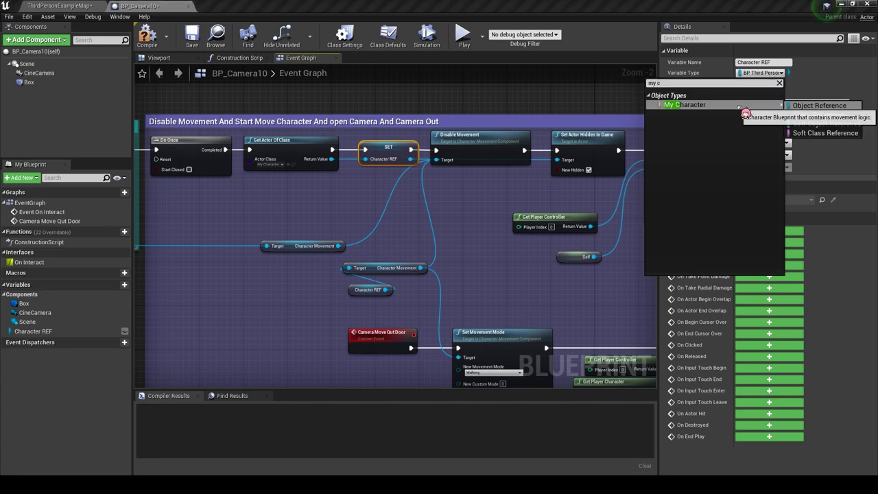
{"action": "left_click", "coordinate": [819, 105]}
{"action": "left_click", "coordinate": [442, 261]}
{"action": "right_click_drag", "start_coordinate": [339, 166], "coordinate": [239, 163]}
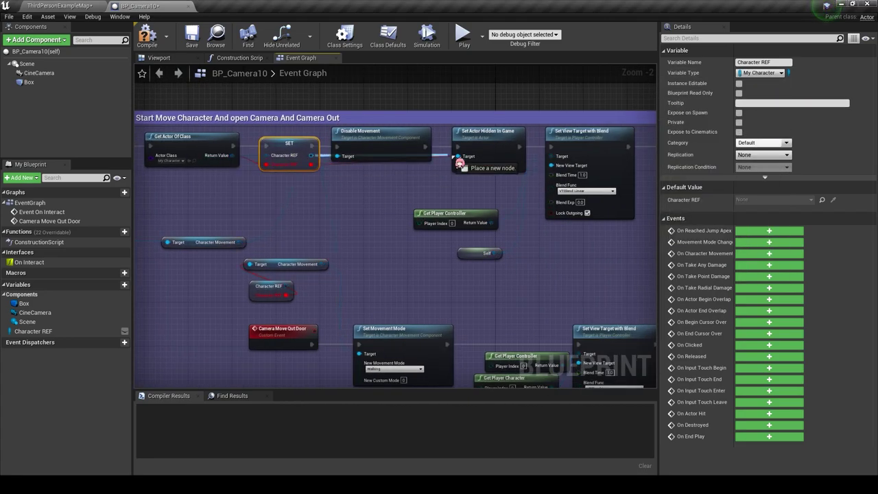
{"action": "left_click_drag", "start_coordinate": [312, 156], "coordinate": [460, 163]}
Recheck the Point Stop lookup's class as My Character, then open BP_Camera11.
{"action": "scroll", "coordinate": [280, 205], "scroll_direction": "down", "scroll_amount": 2}
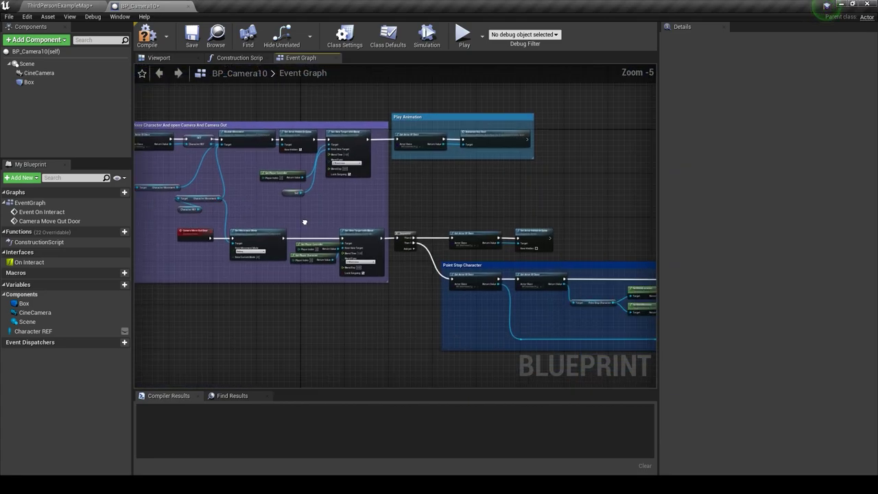
{"action": "scroll", "coordinate": [337, 249], "scroll_direction": "up", "scroll_amount": 4}
{"action": "right_click_drag", "start_coordinate": [338, 249], "coordinate": [335, 176]}
{"action": "left_click", "coordinate": [341, 169]}
{"action": "right_click_drag", "start_coordinate": [340, 278], "coordinate": [276, 181]}
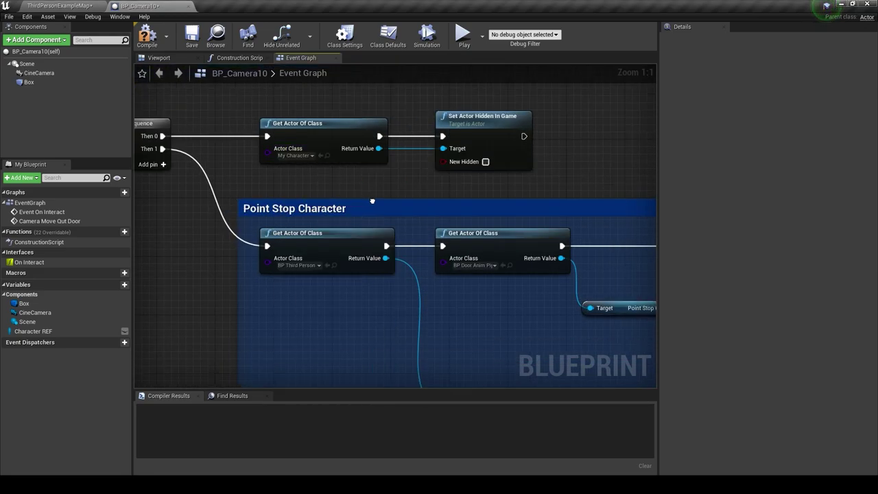
{"action": "left_click", "coordinate": [277, 182]}
{"action": "type", "text": "m"}
{"action": "key", "text": "Escape"}
{"action": "scroll", "coordinate": [290, 265], "scroll_direction": "down", "scroll_amount": 2}
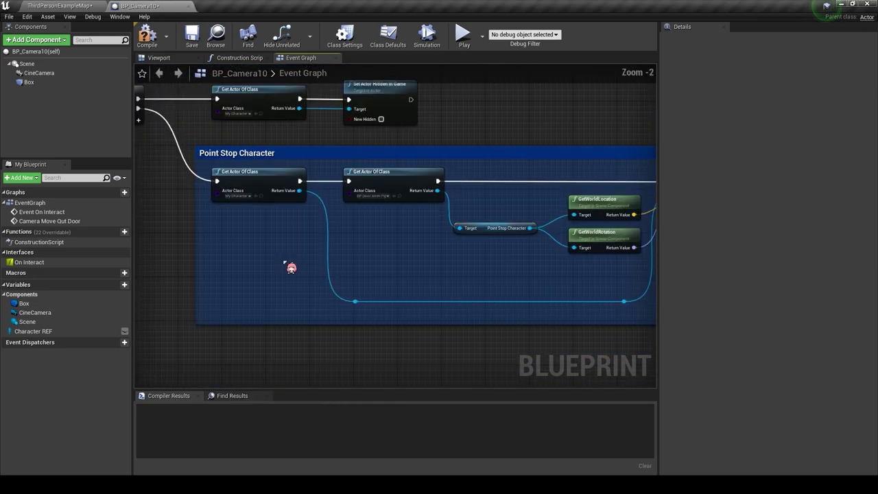
{"action": "scroll", "coordinate": [290, 265], "scroll_direction": "down", "scroll_amount": 2}
{"action": "left_click", "coordinate": [60, 6]}
{"action": "double_click", "coordinate": [288, 374]}
In BP_Camera11, set the Disable Movement lookup to My Character and retype Character REF as My Character.
{"action": "scroll", "coordinate": [340, 190], "scroll_direction": "up", "scroll_amount": 3}
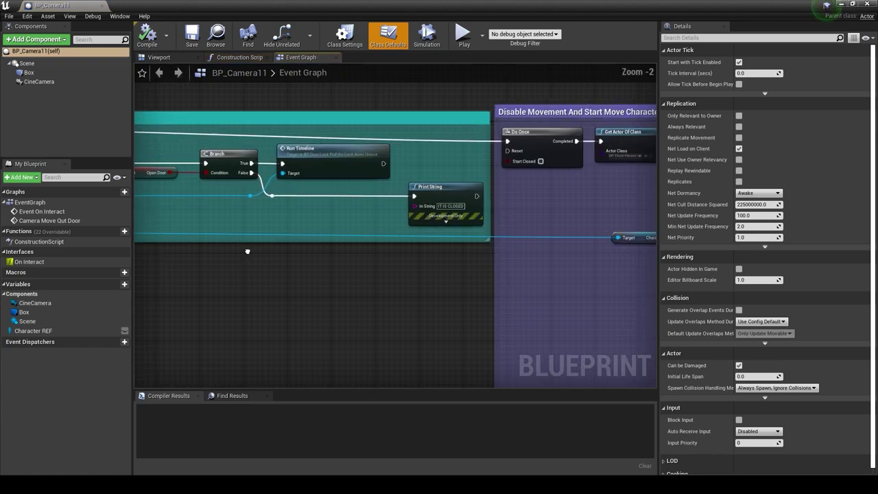
{"action": "right_click_drag", "start_coordinate": [637, 161], "coordinate": [338, 159]}
{"action": "left_click", "coordinate": [337, 160]}
{"action": "left_click", "coordinate": [356, 336]}
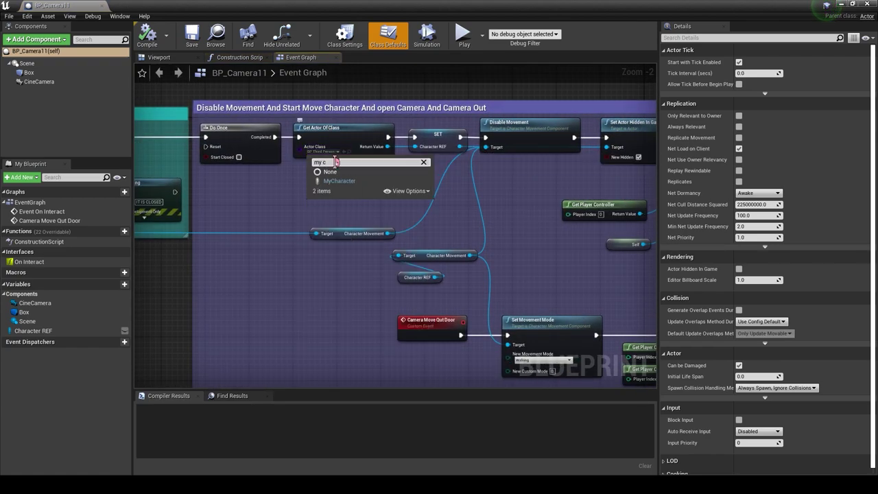
{"action": "right_click_drag", "start_coordinate": [452, 147], "coordinate": [338, 141]}
{"action": "left_click", "coordinate": [322, 134]}
{"action": "left_click", "coordinate": [761, 72]}
{"action": "type", "text": "my c"}
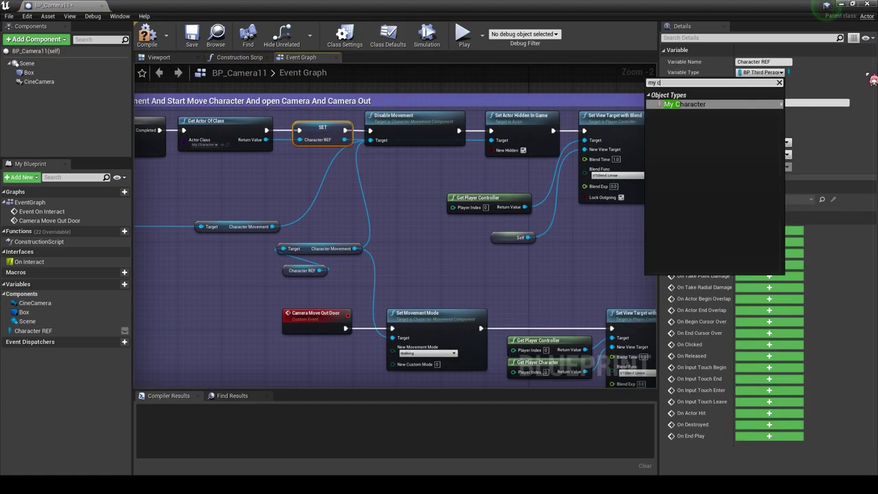
{"action": "left_click", "coordinate": [755, 105]}
{"action": "left_click", "coordinate": [384, 118]}
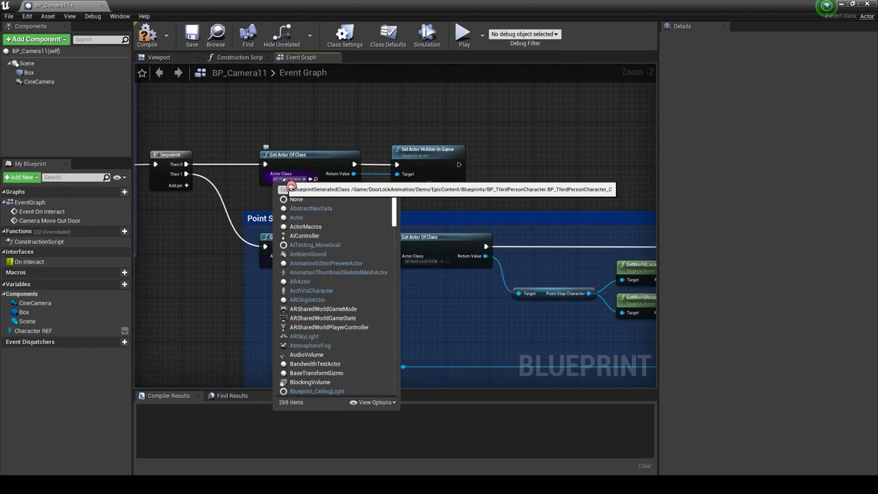
Set the top and Point Stop Get Actor Of Class nodes to MyCharacter.
{"action": "type", "text": "my c"}
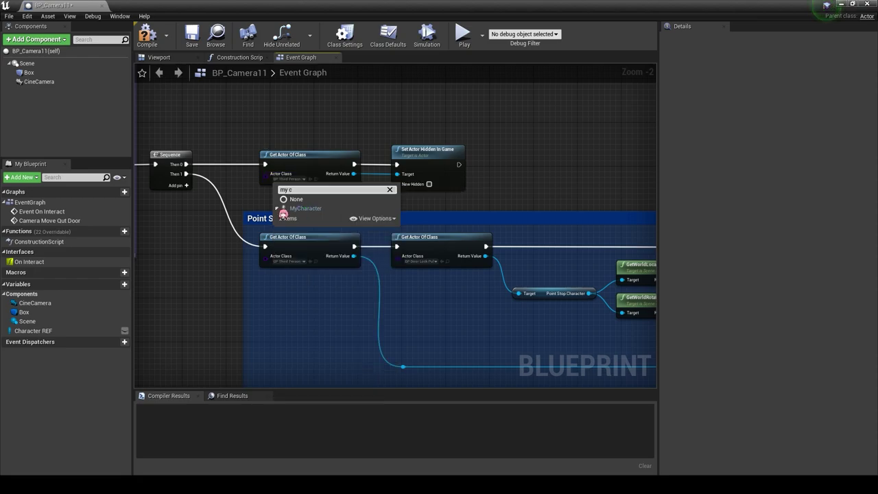
{"action": "left_click", "coordinate": [298, 208]}
{"action": "right_click_drag", "start_coordinate": [298, 270], "coordinate": [278, 212]}
{"action": "left_click", "coordinate": [275, 203]}
{"action": "type", "text": "my c"}
{"action": "left_click", "coordinate": [295, 237]}
Set the next Get Actor Of Class to My Character, retype Character REF, and wire it into Character Movement.
{"action": "scroll", "coordinate": [236, 115], "scroll_direction": "down", "scroll_amount": 3}
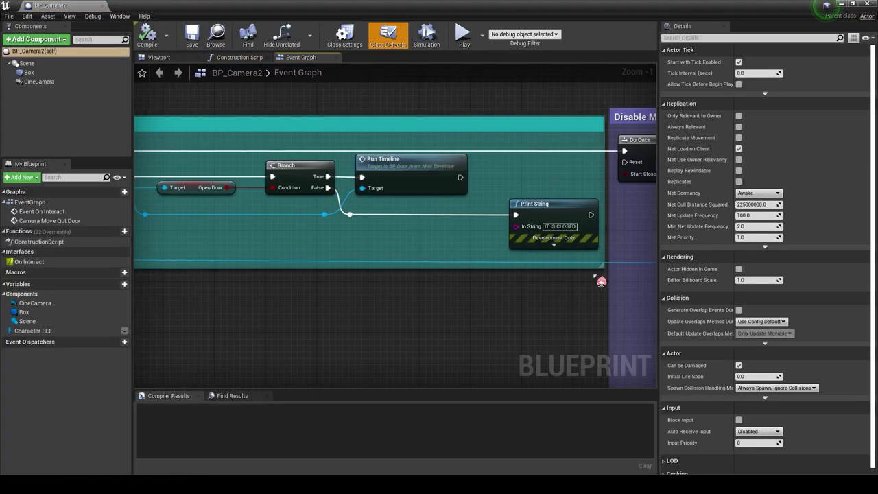
{"action": "left_click", "coordinate": [357, 182]}
{"action": "left_click", "coordinate": [474, 148]}
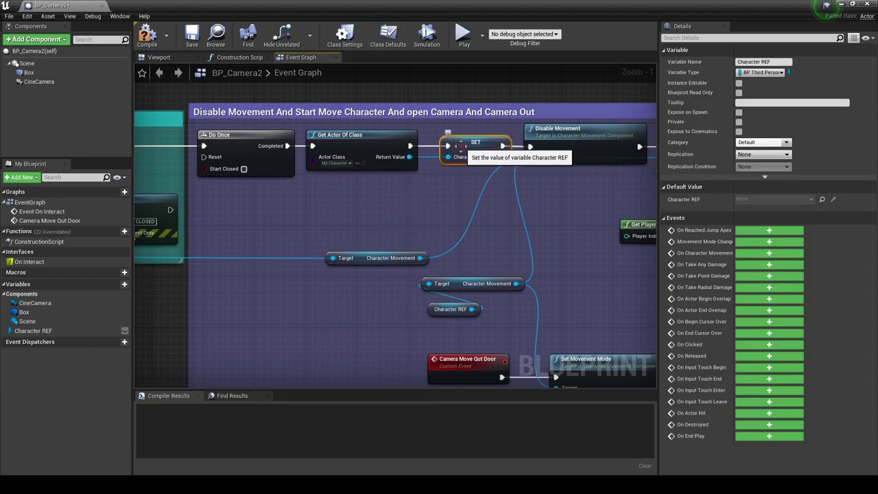
{"action": "left_click", "coordinate": [760, 72]}
{"action": "type", "text": "my c"}
{"action": "left_click", "coordinate": [771, 98]}
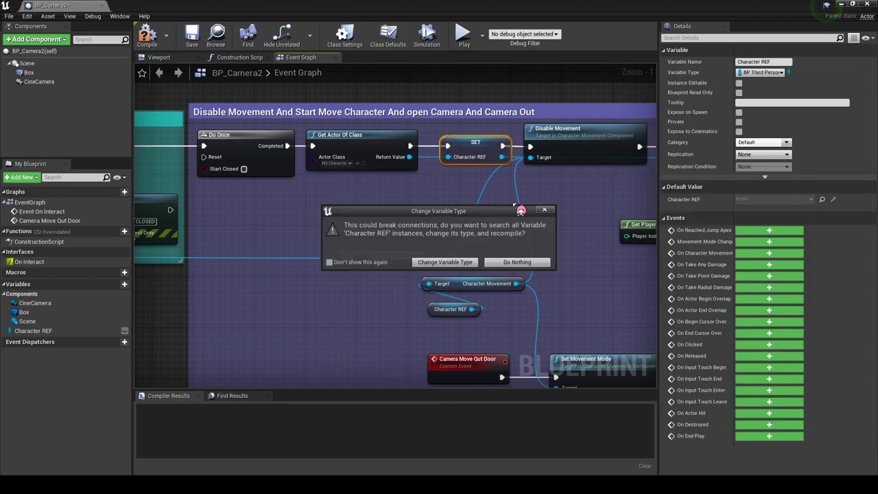
{"action": "left_click", "coordinate": [452, 265]}
{"action": "right_click_drag", "start_coordinate": [413, 162], "coordinate": [333, 132]}
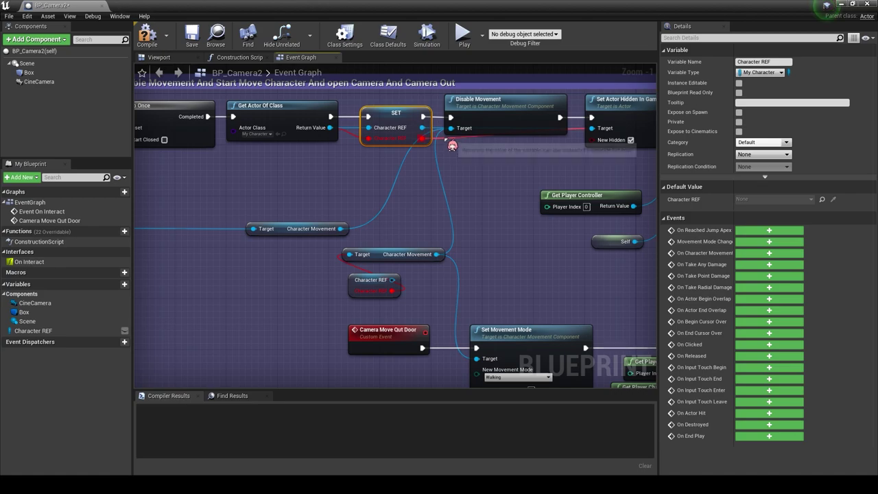
{"action": "right_click_drag", "start_coordinate": [362, 190], "coordinate": [325, 102]}
{"action": "left_click_drag", "start_coordinate": [355, 191], "coordinate": [334, 169]}
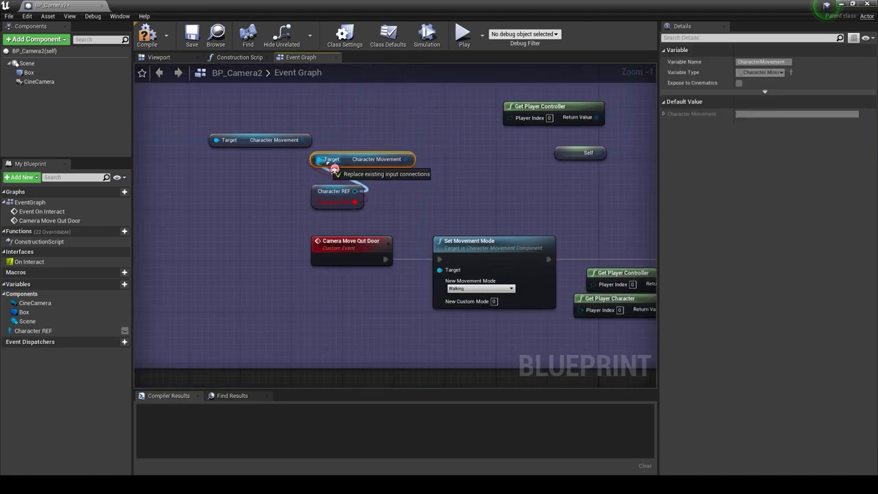
Set the top and Point Stop lookup nodes to My Character, then move on to BP_Camera3.
{"action": "scroll", "coordinate": [334, 169], "scroll_direction": "down", "scroll_amount": 2}
{"action": "right_click_drag", "start_coordinate": [384, 302], "coordinate": [386, 171]}
{"action": "left_click", "coordinate": [382, 165]}
{"action": "type", "text": "my"}
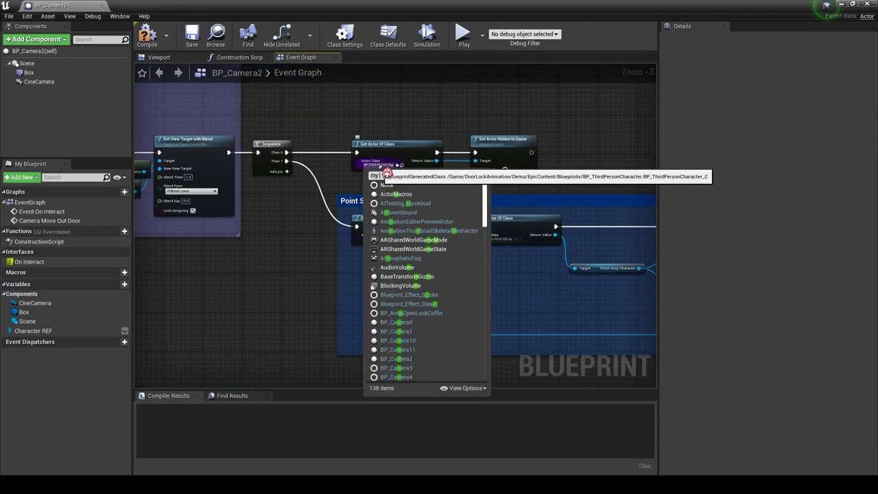
{"action": "left_click", "coordinate": [396, 195]}
{"action": "right_click_drag", "start_coordinate": [411, 275], "coordinate": [337, 230]}
{"action": "left_click", "coordinate": [297, 186]}
{"action": "type", "text": "my"}
{"action": "left_click", "coordinate": [323, 214]}
{"action": "right_click_drag", "start_coordinate": [348, 273], "coordinate": [279, 255]}
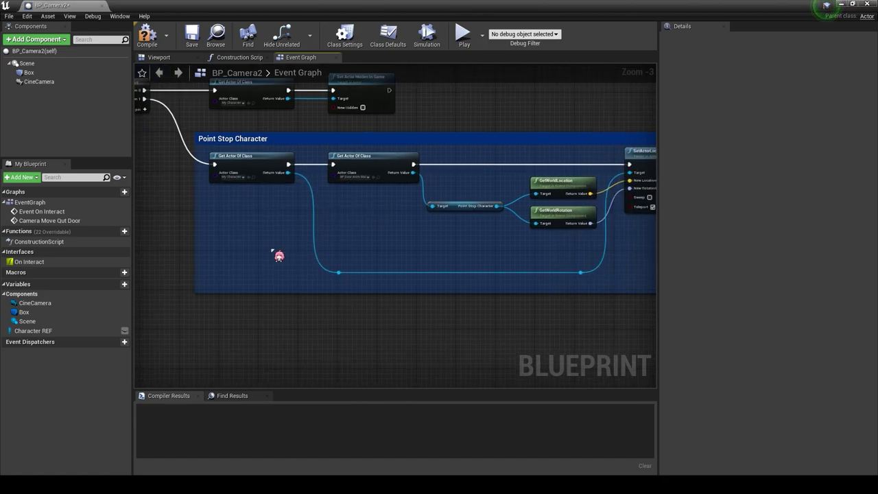
{"action": "scroll", "coordinate": [279, 256], "scroll_direction": "down", "scroll_amount": 3}
{"action": "left_click", "coordinate": [147, 34]}
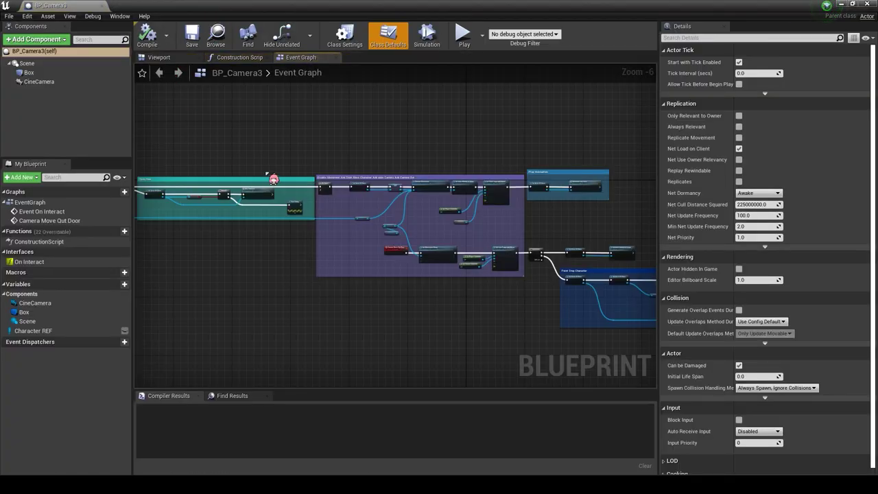
In BP_Camera3, set the Disable Movement Get Actor Of Class node to My Character.
{"action": "scroll", "coordinate": [273, 179], "scroll_direction": "up", "scroll_amount": 5}
{"action": "scroll", "coordinate": [273, 180], "scroll_direction": "down", "scroll_amount": 3}
{"action": "scroll", "coordinate": [273, 180], "scroll_direction": "up", "scroll_amount": 3}
{"action": "left_click", "coordinate": [257, 173]}
{"action": "type", "text": "my"}
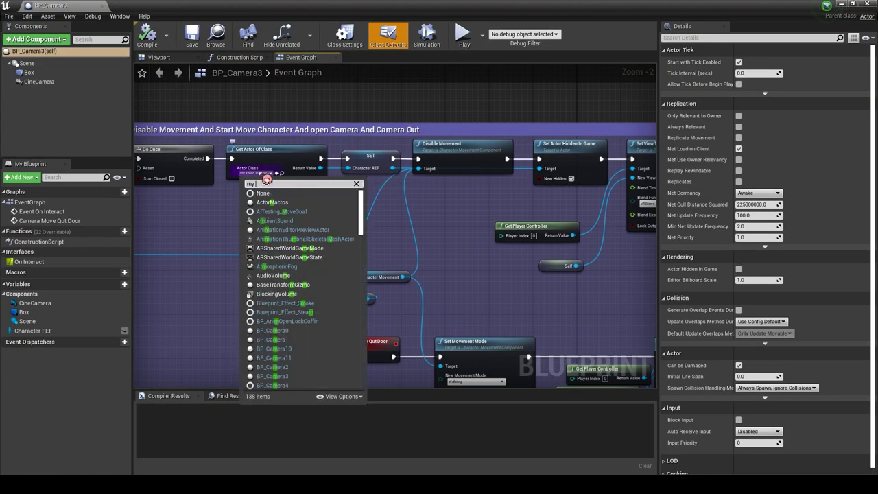
{"action": "left_click", "coordinate": [271, 193]}
Change Character REF's variable type to a My Character object reference.
{"action": "right_click_drag", "start_coordinate": [343, 226], "coordinate": [264, 224]}
{"action": "left_click", "coordinate": [291, 156]}
{"action": "left_click", "coordinate": [761, 72]}
{"action": "type", "text": "my ch"}
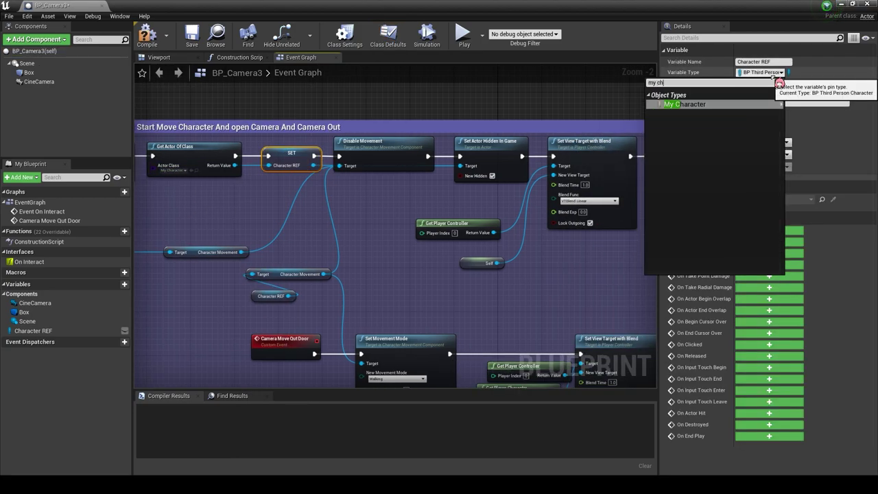
{"action": "mouse_move", "coordinate": [780, 104]}
{"action": "left_click", "coordinate": [810, 109]}
{"action": "left_click", "coordinate": [444, 267]}
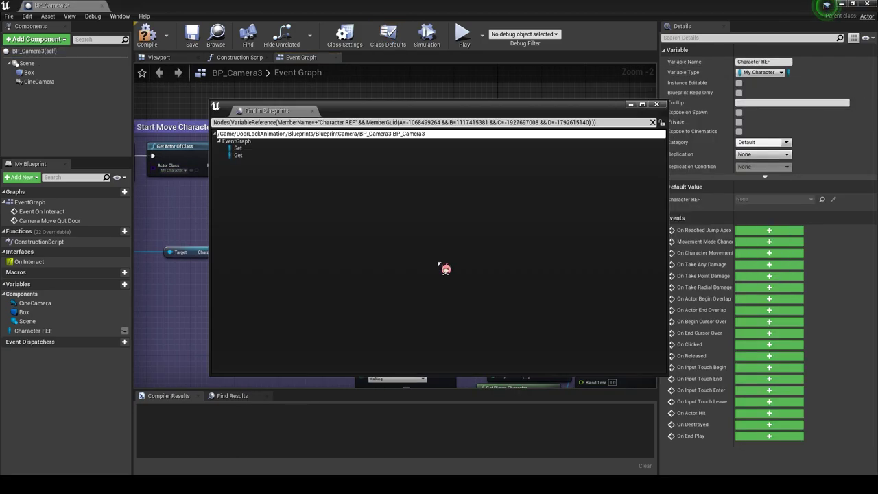
{"action": "left_click", "coordinate": [659, 108]}
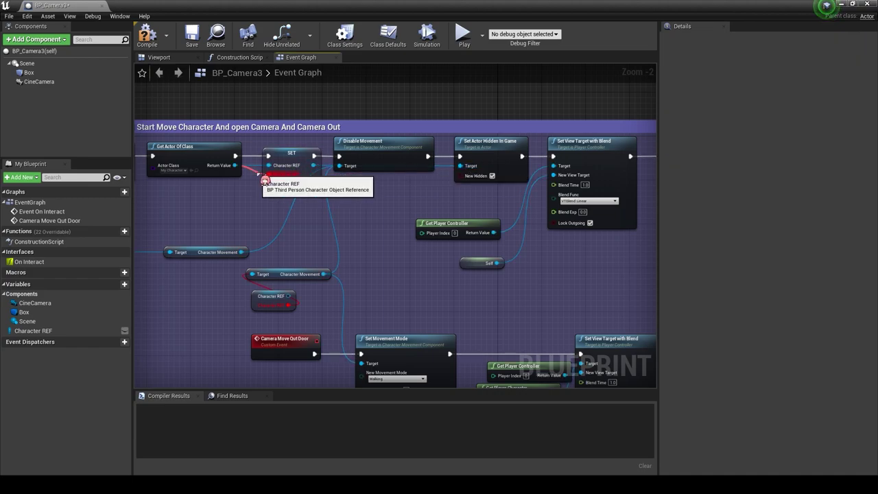
Set the top Get Actor Of Class to My Character and search My Character for the lower one.
{"action": "scroll", "coordinate": [364, 216], "scroll_direction": "down", "scroll_amount": 3}
{"action": "scroll", "coordinate": [335, 233], "scroll_direction": "up", "scroll_amount": 5}
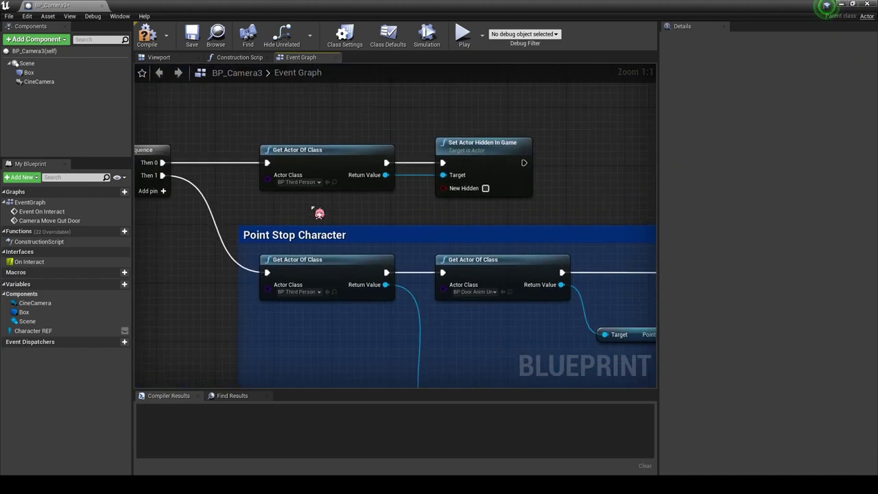
{"action": "left_click", "coordinate": [314, 180]}
{"action": "type", "text": "my"}
{"action": "left_click", "coordinate": [313, 202]}
{"action": "right_click_drag", "start_coordinate": [343, 225], "coordinate": [283, 177]}
{"action": "left_click", "coordinate": [252, 241]}
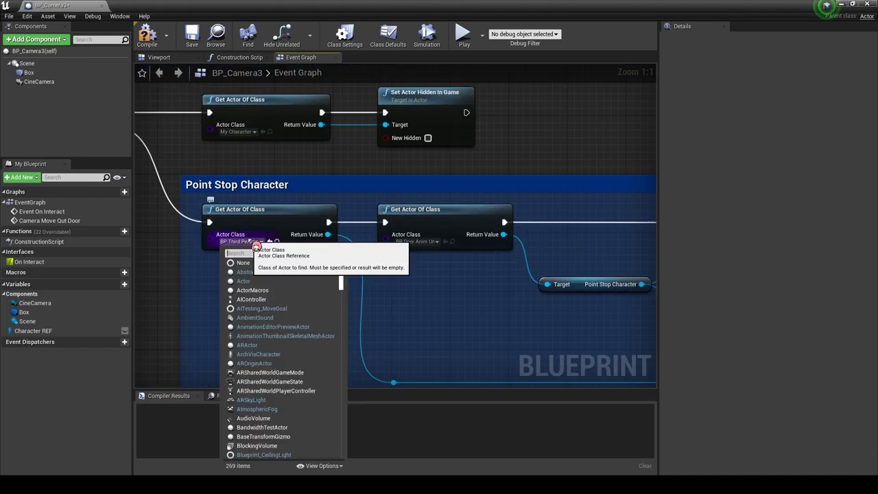
{"action": "type", "text": "my cha"}
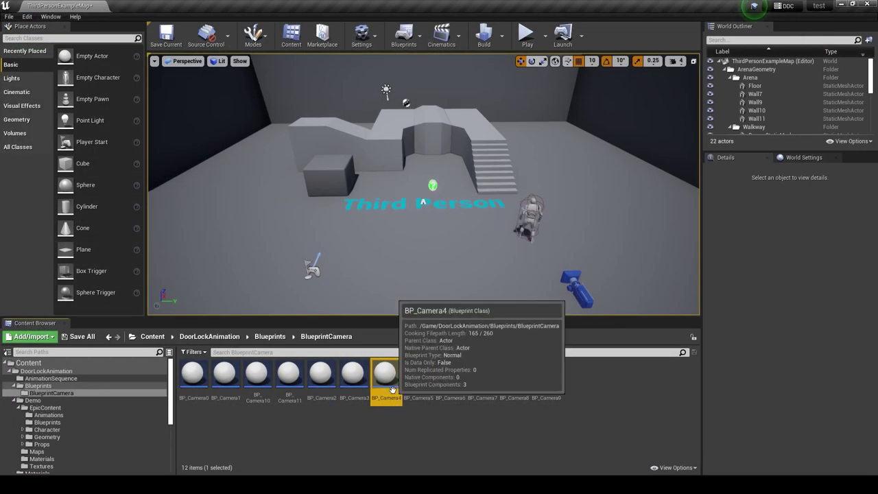
In BP_Camera4, set Get Actor Of Class to My Character and retype Character REF as My Character.
{"action": "double_click", "coordinate": [393, 389]}
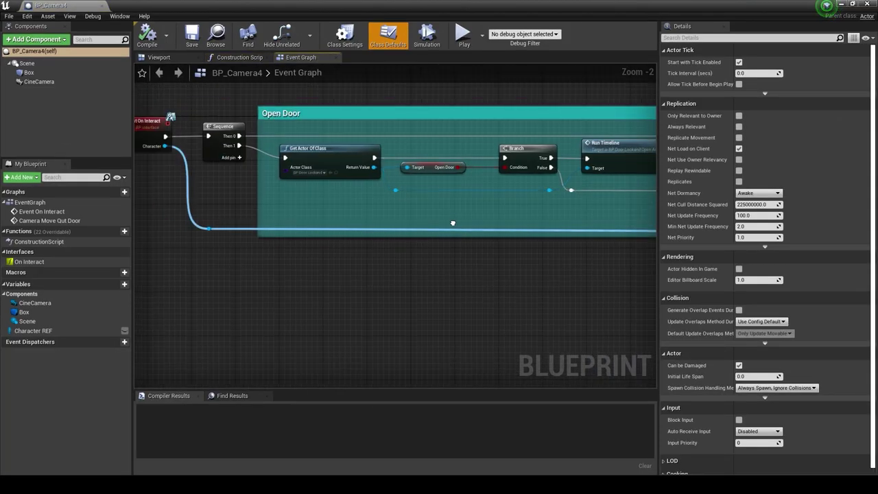
{"action": "left_click", "coordinate": [273, 161]}
{"action": "type", "text": "my cha"}
{"action": "left_click", "coordinate": [295, 346]}
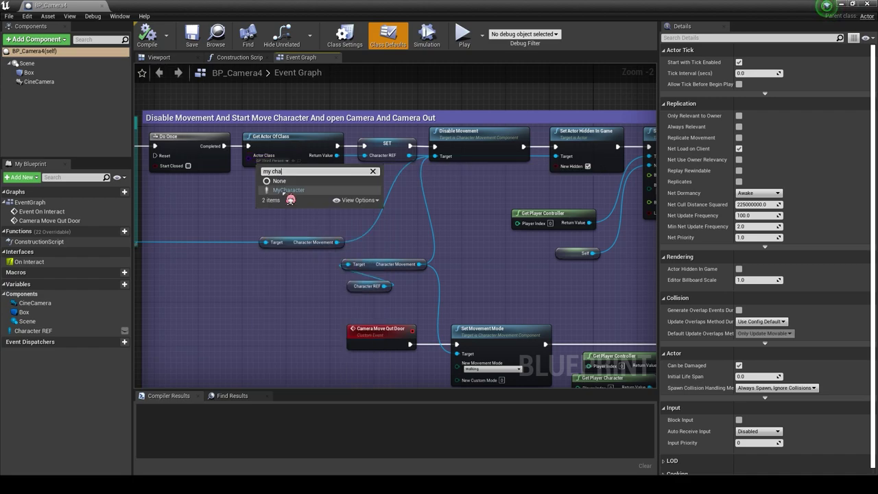
{"action": "left_click", "coordinate": [387, 144]}
{"action": "left_click", "coordinate": [761, 72]}
{"action": "type", "text": "my char"}
{"action": "mouse_move", "coordinate": [678, 106]}
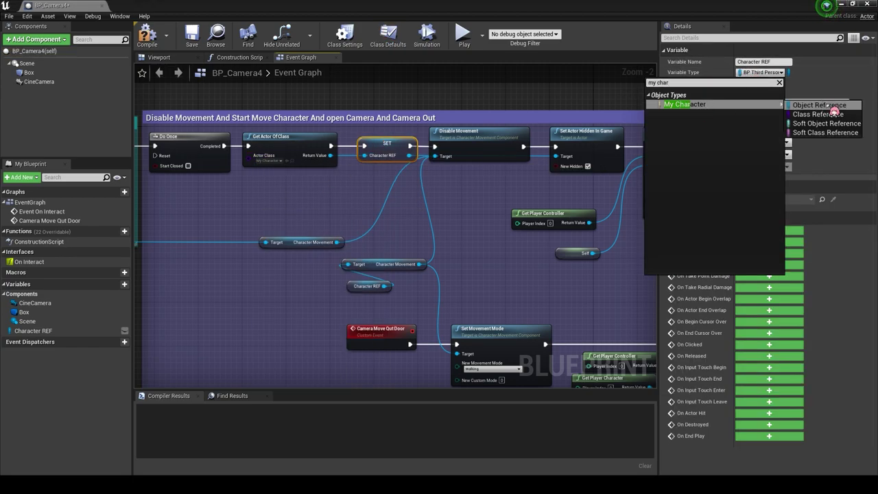
{"action": "left_click", "coordinate": [755, 105]}
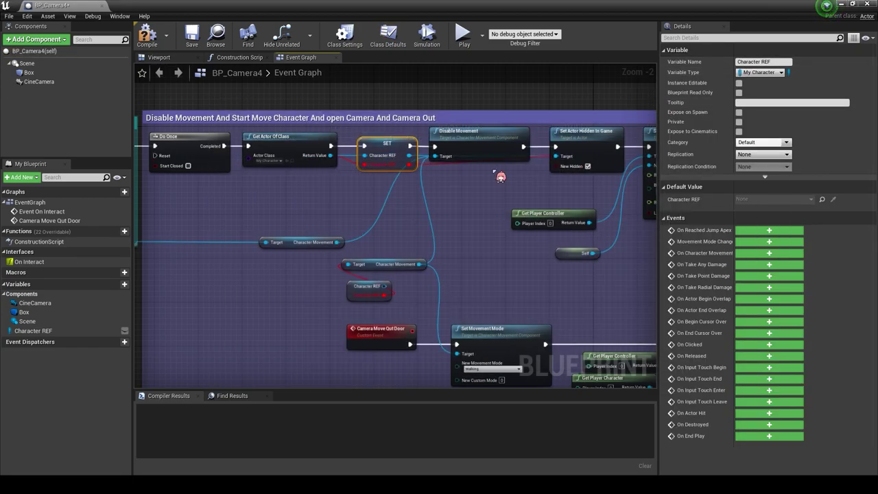
Set both Point Stop Character Get Actor Of Class nodes to My Character.
{"action": "right_click_drag", "start_coordinate": [500, 177], "coordinate": [419, 174]}
{"action": "left_click", "coordinate": [322, 246]}
{"action": "mouse_move", "coordinate": [468, 229]}
{"action": "right_mouse_down"}
{"action": "mouse_move", "coordinate": [397, 241]}
{"action": "mouse_move", "coordinate": [401, 225]}
{"action": "right_mouse_up"}
{"action": "scroll", "coordinate": [309, 178], "scroll_direction": "up", "scroll_amount": 2}
{"action": "scroll", "coordinate": [309, 179], "scroll_direction": "up", "scroll_amount": 1}
{"action": "left_click", "coordinate": [286, 196]}
{"action": "type", "text": "my cha"}
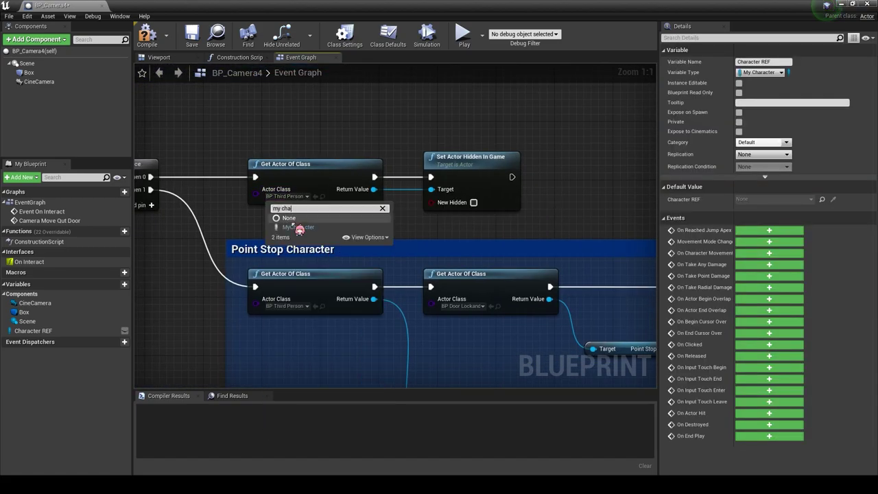
{"action": "left_click", "coordinate": [295, 228]}
{"action": "left_click", "coordinate": [286, 306]}
{"action": "type", "text": "my ch"}
{"action": "left_click", "coordinate": [311, 346]}
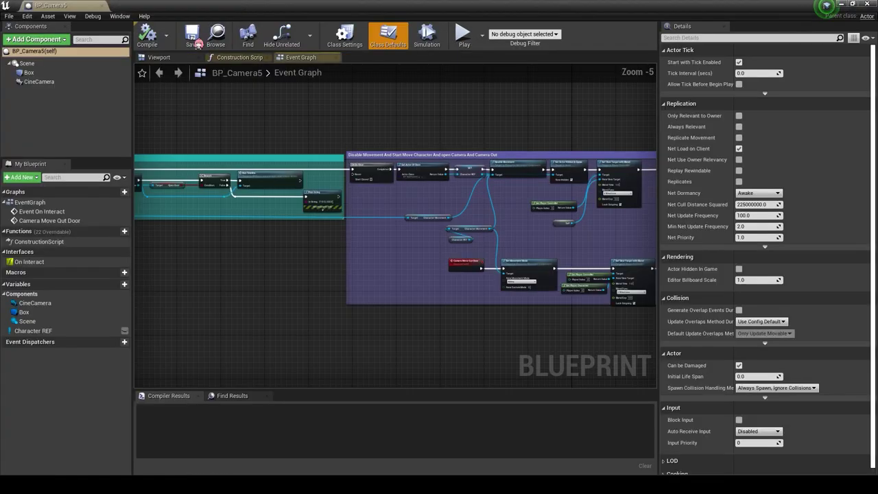
In BP_Camera5, set Get Actor Of Class to My Character and retype Character REF as My Character.
{"action": "left_click", "coordinate": [336, 178]}
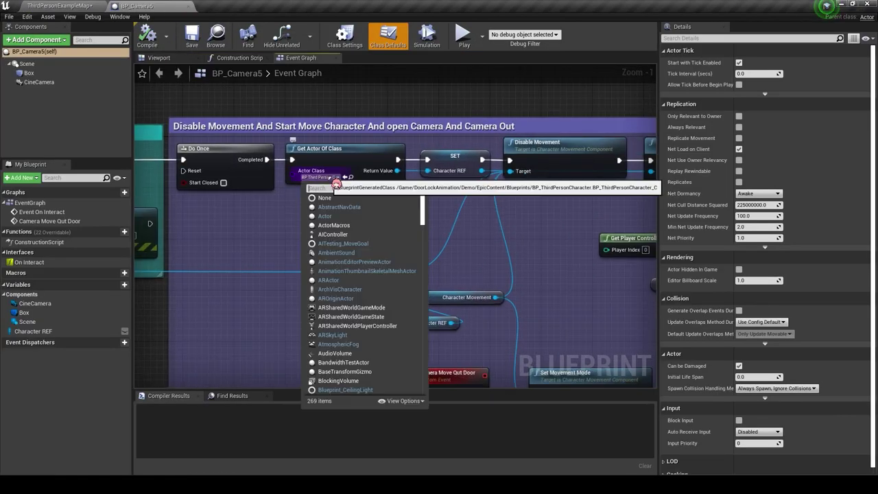
{"action": "type", "text": "my"}
{"action": "left_click", "coordinate": [314, 207]}
{"action": "right_click_drag", "start_coordinate": [486, 221], "coordinate": [358, 194]}
{"action": "left_click", "coordinate": [327, 131]}
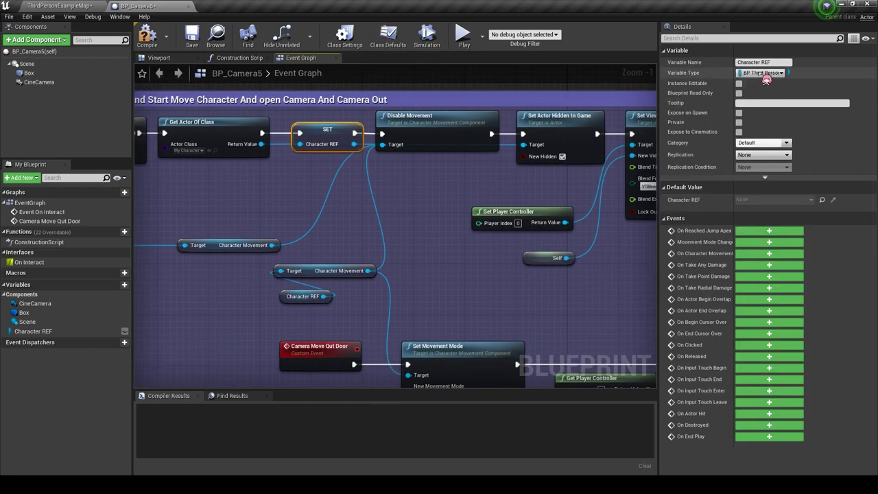
{"action": "left_click", "coordinate": [766, 78]}
{"action": "type", "text": "my cha"}
{"action": "left_click", "coordinate": [747, 107]}
{"action": "left_click", "coordinate": [456, 314]}
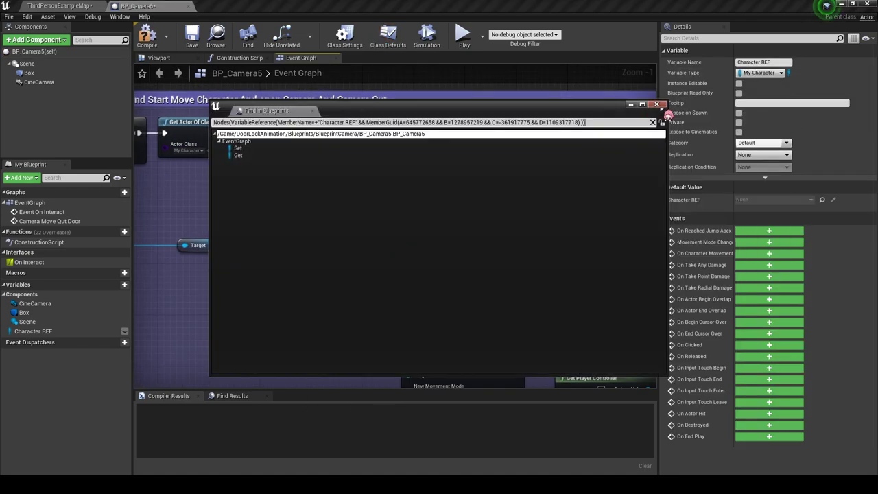
{"action": "left_click", "coordinate": [656, 105]}
{"action": "left_click", "coordinate": [288, 157]}
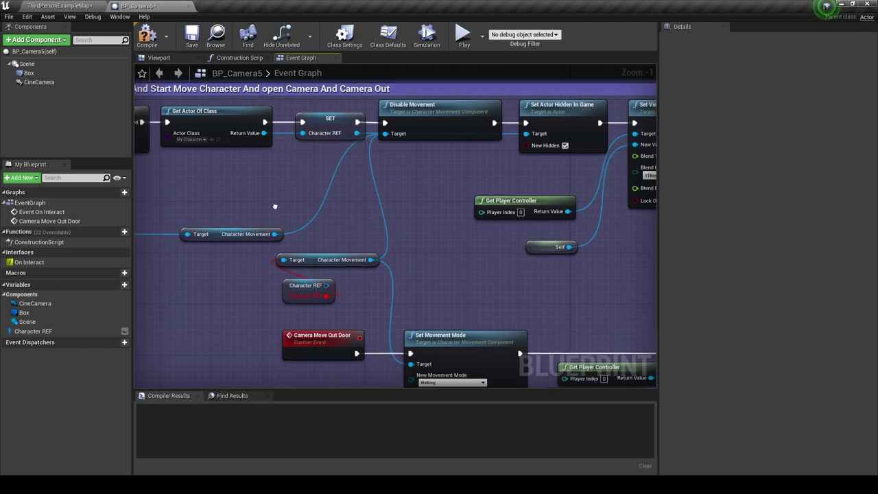
Set the top Point Stop Get Actor Of Class node's Actor Class to My Character.
{"action": "right_click_drag", "start_coordinate": [288, 157], "coordinate": [216, 210]}
{"action": "scroll", "coordinate": [216, 209], "scroll_direction": "down", "scroll_amount": 4}
{"action": "scroll", "coordinate": [216, 210], "scroll_direction": "up", "scroll_amount": 4}
{"action": "left_click", "coordinate": [257, 186]}
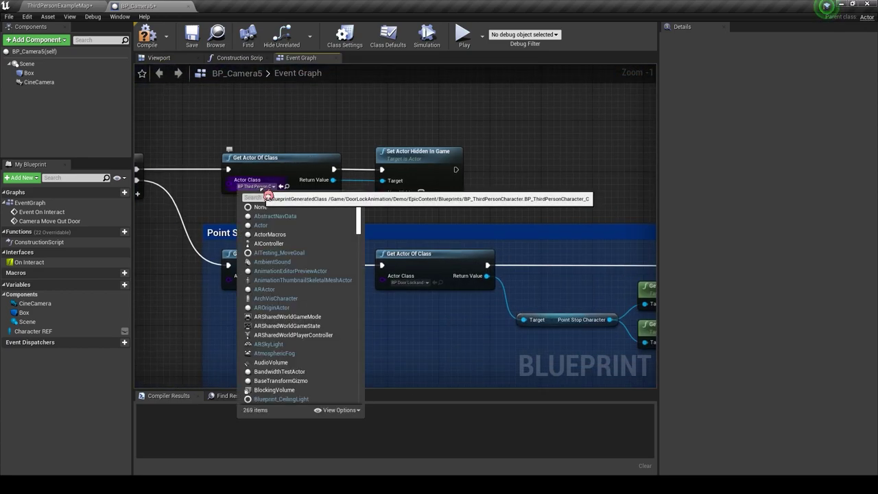
{"action": "type", "text": "my c"}
{"action": "left_click", "coordinate": [255, 282]}
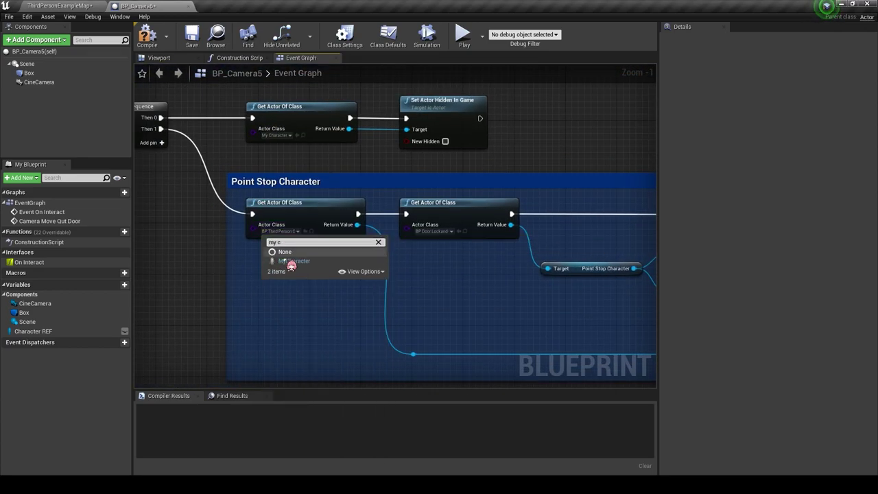
{"action": "scroll", "coordinate": [391, 259], "scroll_direction": "down", "scroll_amount": 5}
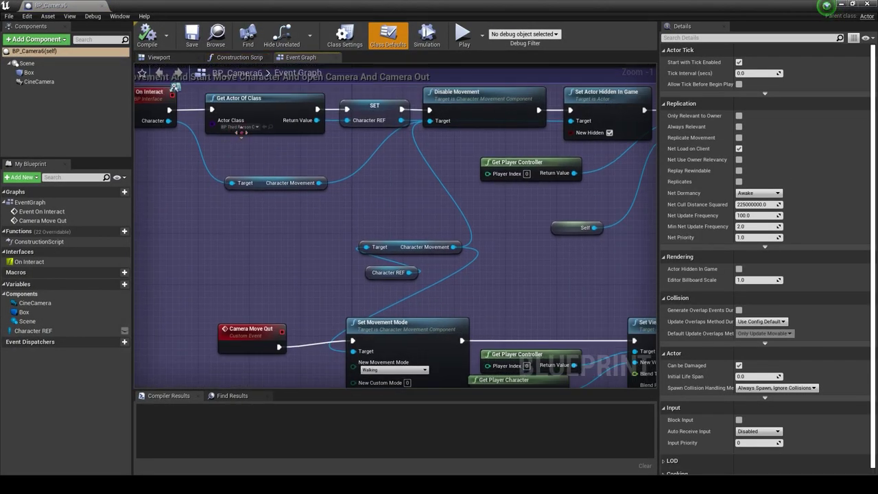
In BP_Camera6, set Get Actor Of Class to My Character and retype Character REF as a My Character reference.
{"action": "left_click", "coordinate": [240, 126]}
{"action": "type", "text": "my cha"}
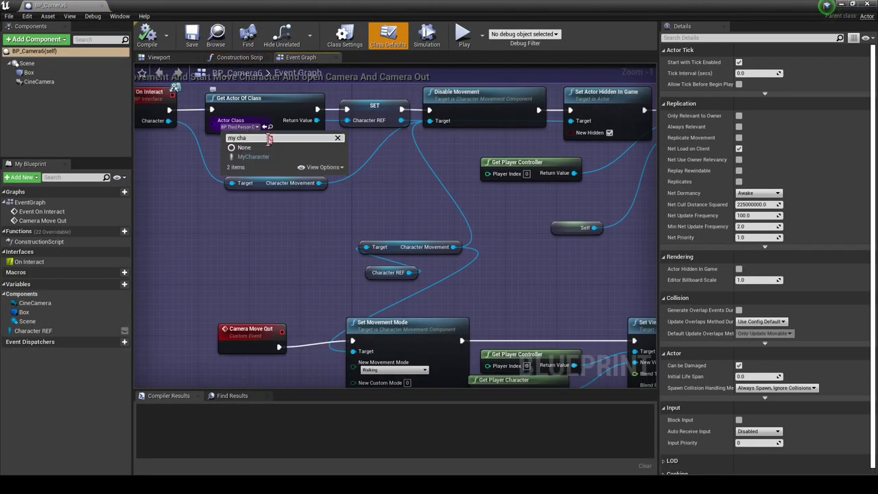
{"action": "left_click", "coordinate": [254, 158]}
{"action": "left_click", "coordinate": [374, 106]}
{"action": "left_click", "coordinate": [762, 72]}
{"action": "type", "text": "my cha"}
{"action": "left_click", "coordinate": [686, 102]}
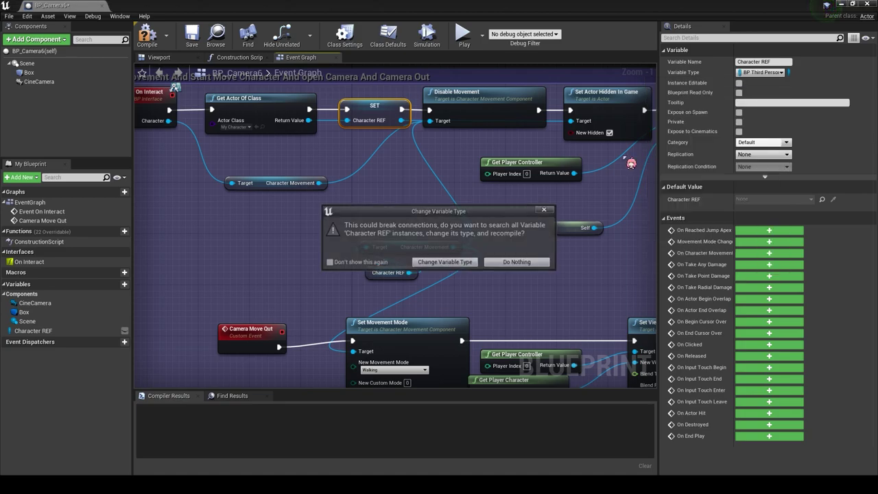
{"action": "left_click", "coordinate": [447, 262]}
{"action": "left_click", "coordinate": [331, 143]}
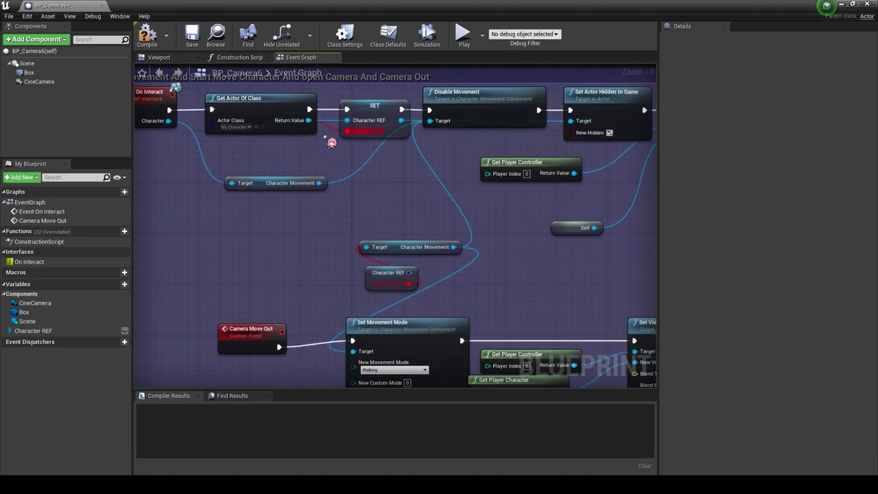
Set the Create Widget section's Get Actor Of Class to My Character.
{"action": "scroll", "coordinate": [402, 268], "scroll_direction": "down", "scroll_amount": 3}
{"action": "scroll", "coordinate": [590, 138], "scroll_direction": "up", "scroll_amount": 2}
{"action": "right_click_drag", "start_coordinate": [589, 137], "coordinate": [233, 165]}
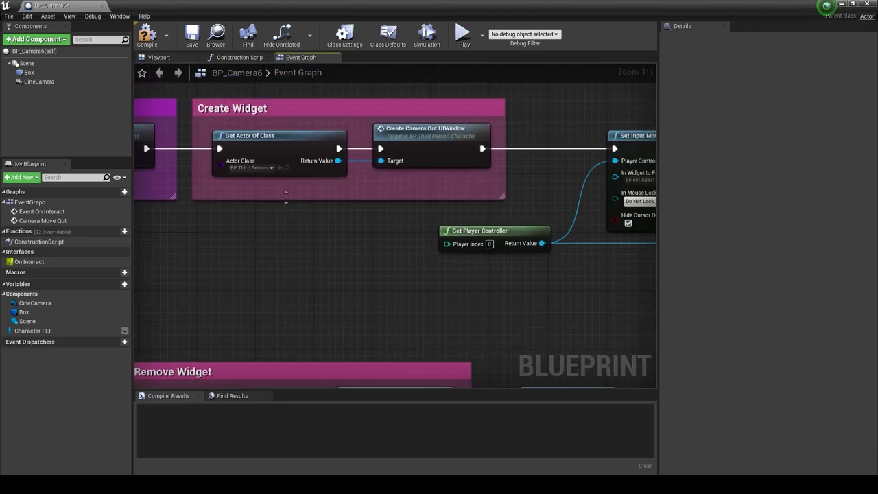
{"action": "scroll", "coordinate": [266, 173], "scroll_direction": "up", "scroll_amount": 1}
{"action": "left_click", "coordinate": [266, 172]}
{"action": "type", "text": "y c"}
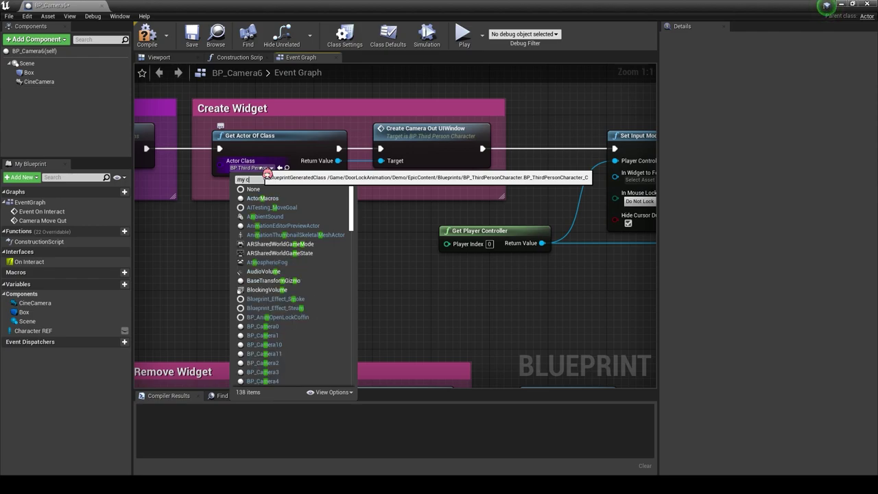
{"action": "type", "text": "ha"}
{"action": "left_click", "coordinate": [277, 201]}
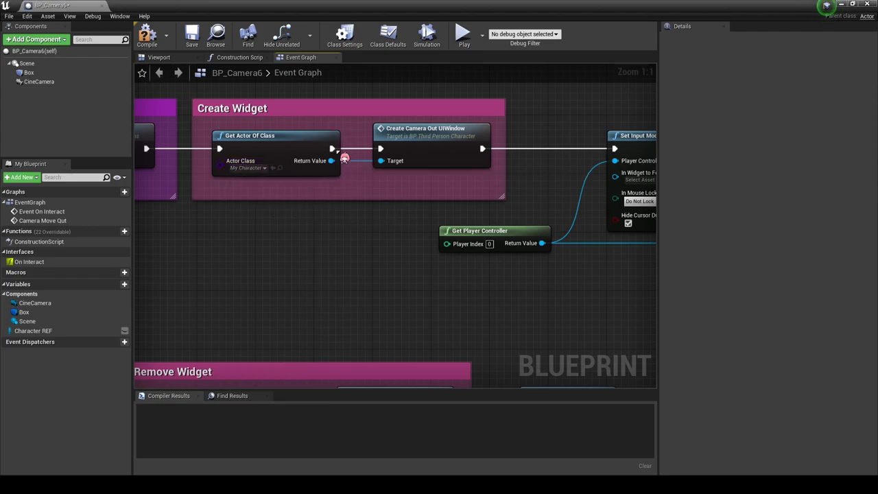
Add a My Character Create Camera Out UIWindow call from Return Value in the old node's place.
{"action": "left_click_drag", "start_coordinate": [332, 162], "coordinate": [363, 223]}
{"action": "type", "text": "c"}
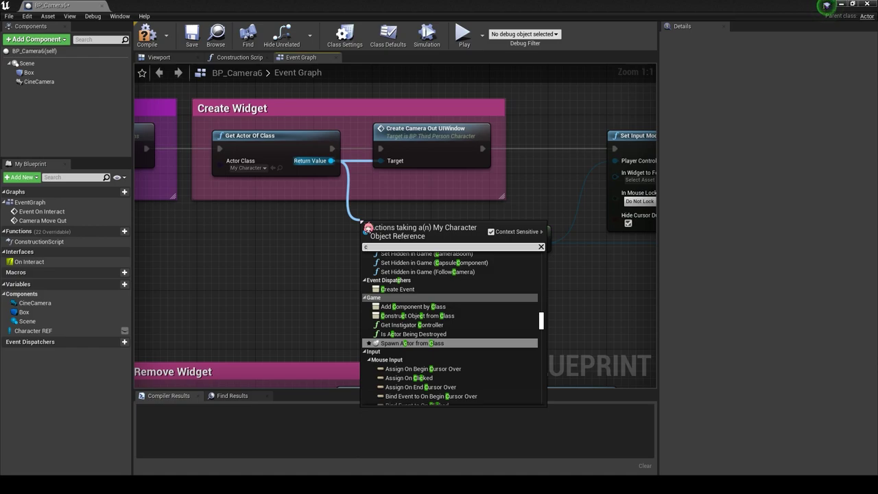
{"action": "type", "text": "reat"}
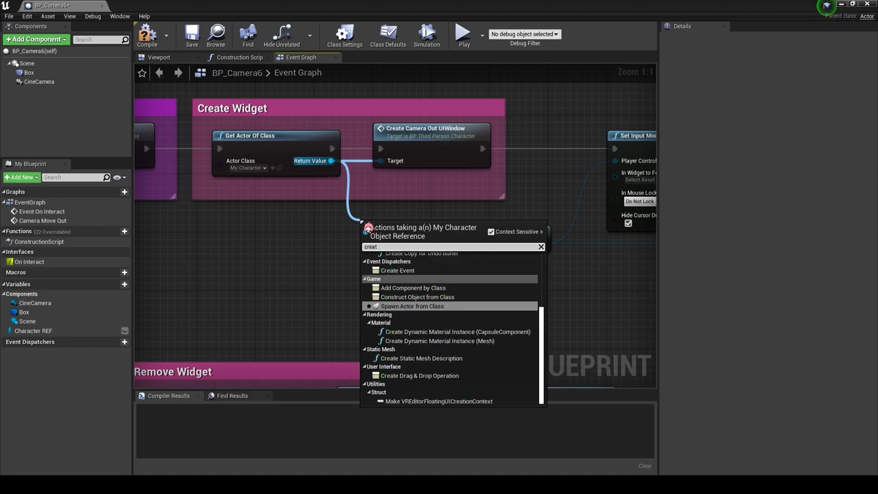
{"action": "type", "text": " camera"}
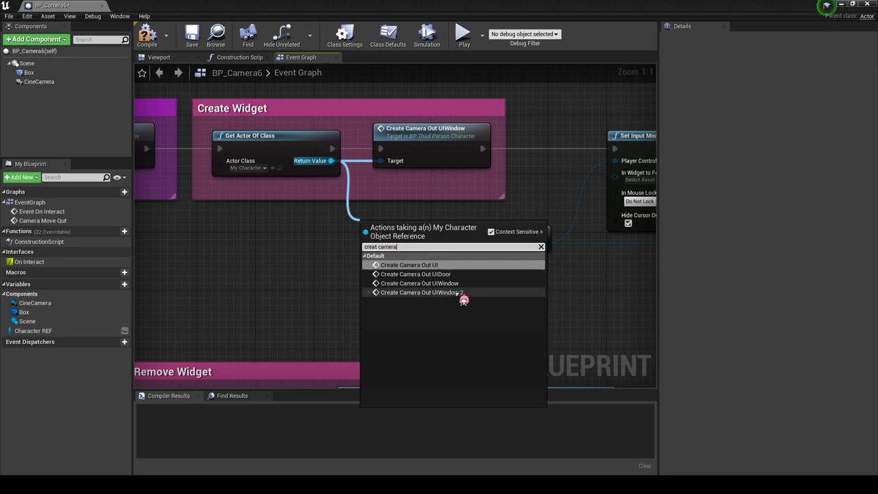
{"action": "left_click", "coordinate": [439, 283]}
{"action": "left_click_drag", "start_coordinate": [407, 220], "coordinate": [425, 146]}
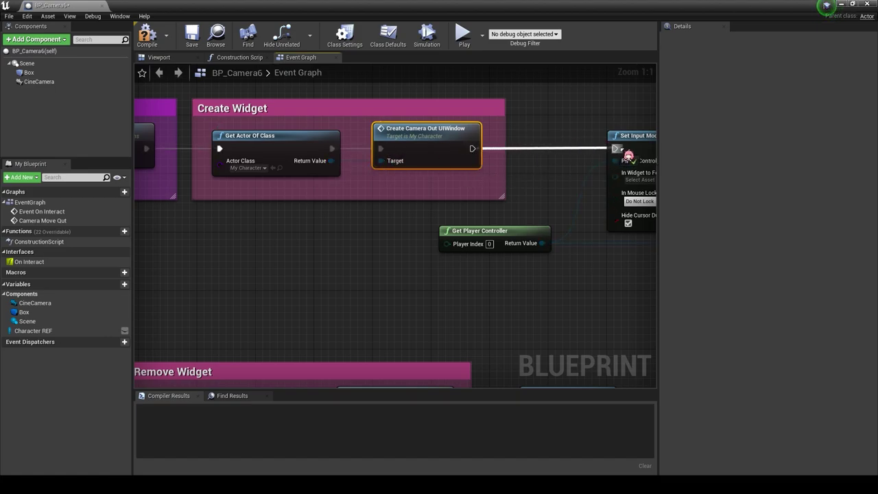
Set the Remove Widget section's Get Actor Of Class to MyCharacter.
{"action": "scroll", "coordinate": [537, 268], "scroll_direction": "down", "scroll_amount": 5}
{"action": "scroll", "coordinate": [451, 204], "scroll_direction": "up", "scroll_amount": 1}
{"action": "scroll", "coordinate": [479, 287], "scroll_direction": "up", "scroll_amount": 2}
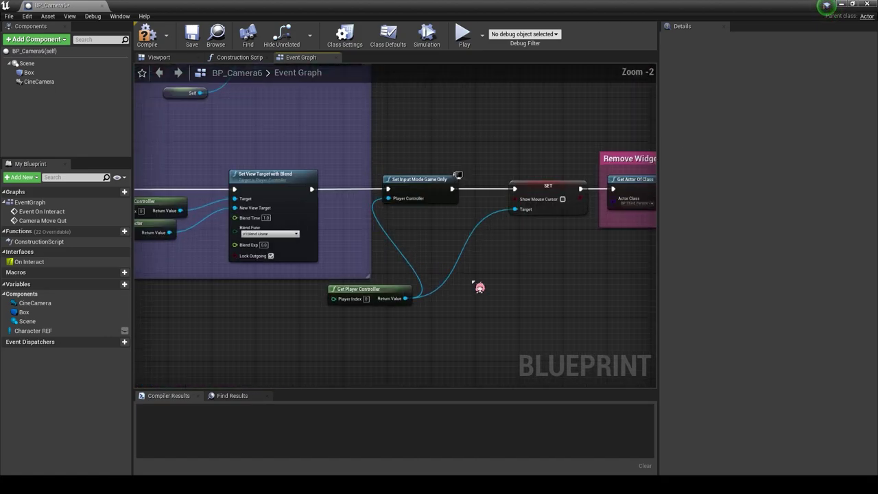
{"action": "right_click_drag", "start_coordinate": [479, 287], "coordinate": [323, 254]}
{"action": "right_click_drag", "start_coordinate": [349, 197], "coordinate": [279, 226]}
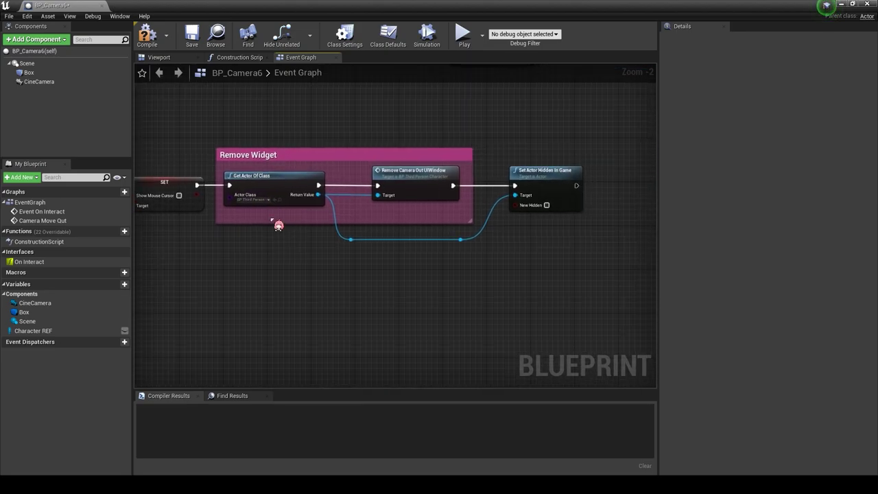
{"action": "scroll", "coordinate": [276, 206], "scroll_direction": "up", "scroll_amount": 2}
{"action": "left_click", "coordinate": [266, 194]}
{"action": "type", "text": "y"}
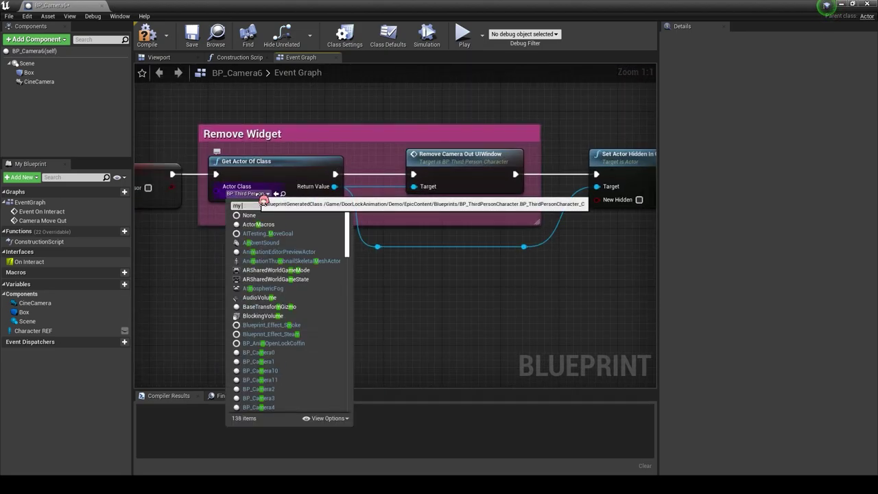
{"action": "type", "text": " char"}
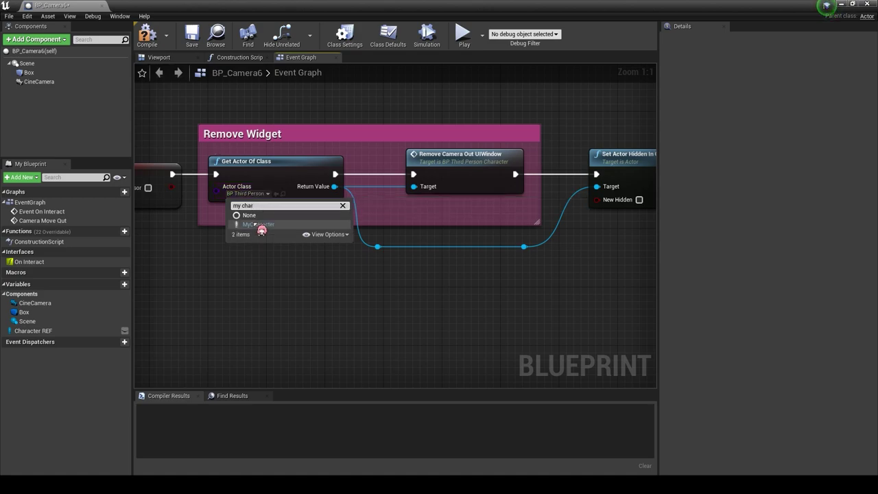
{"action": "left_click", "coordinate": [259, 225]}
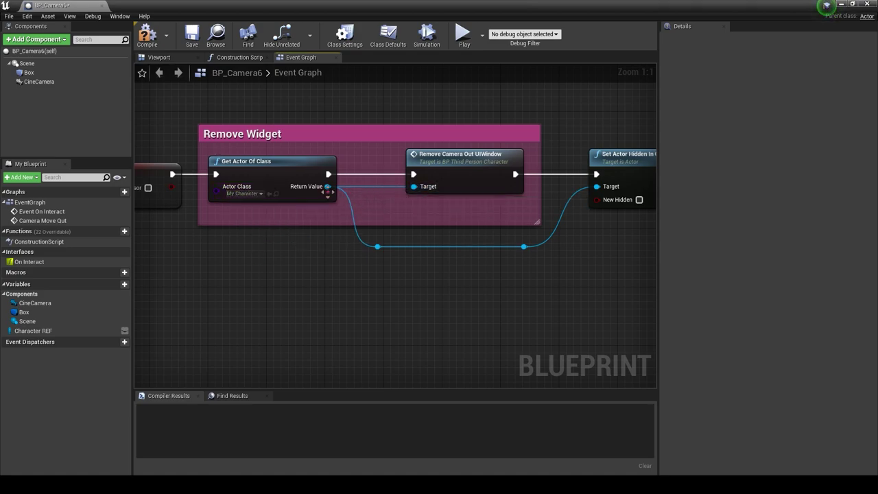
Replace the BP Third Person remove call with My Character's Remove Camera Out UIWindow, rewired.
{"action": "left_click_drag", "start_coordinate": [389, 235], "coordinate": [434, 306]}
{"action": "type", "text": "rem"}
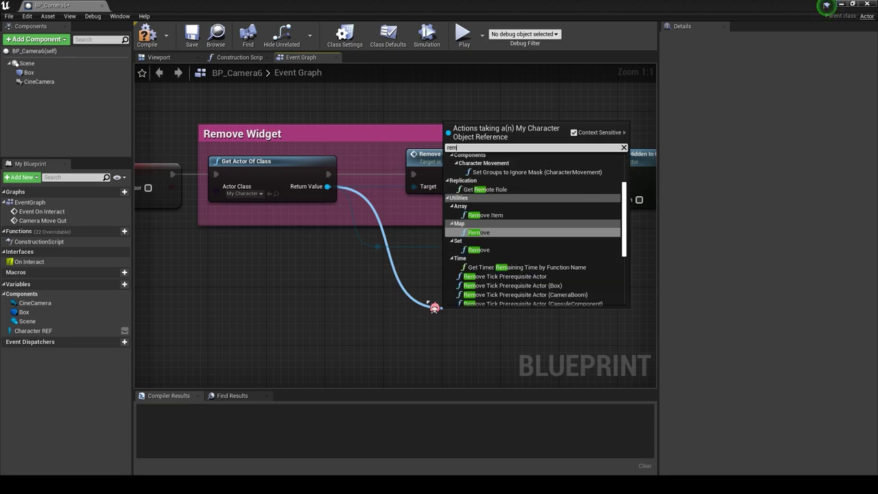
{"action": "type", "text": "ove"}
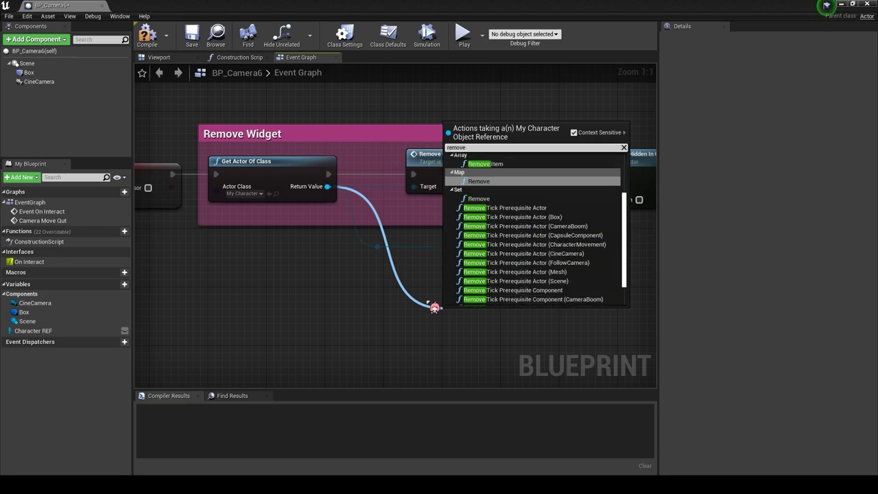
{"action": "type", "text": " camera"}
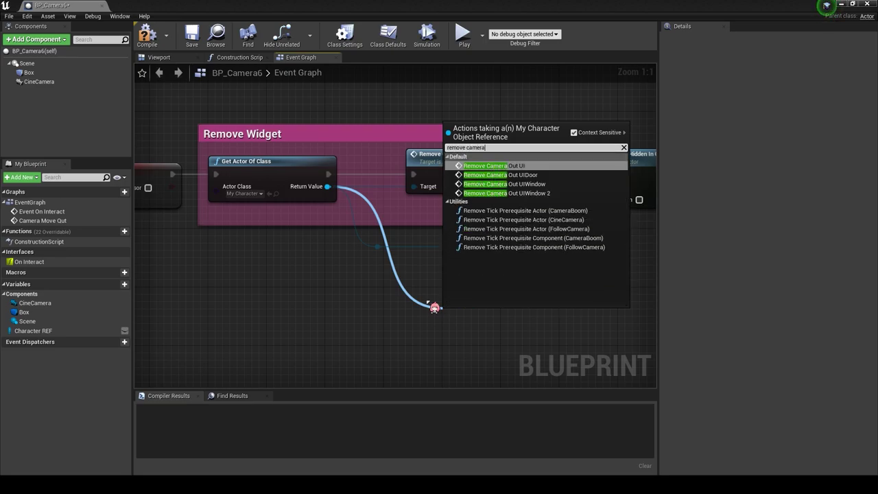
{"action": "left_click", "coordinate": [508, 184]}
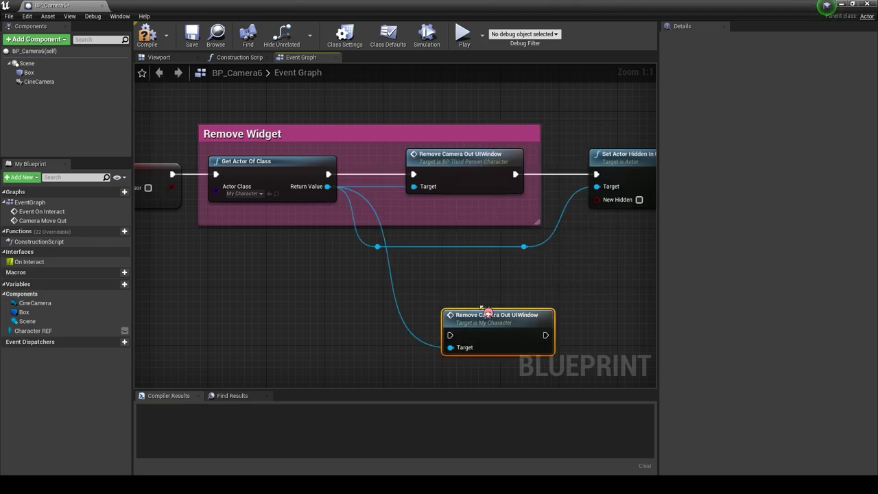
{"action": "mouse_move", "coordinate": [457, 311]}
{"action": "left_mouse_down"}
{"action": "mouse_move", "coordinate": [426, 199]}
{"action": "mouse_move", "coordinate": [455, 154]}
{"action": "left_mouse_up"}
{"action": "left_click", "coordinate": [456, 156]}
{"action": "key", "text": "Delete"}
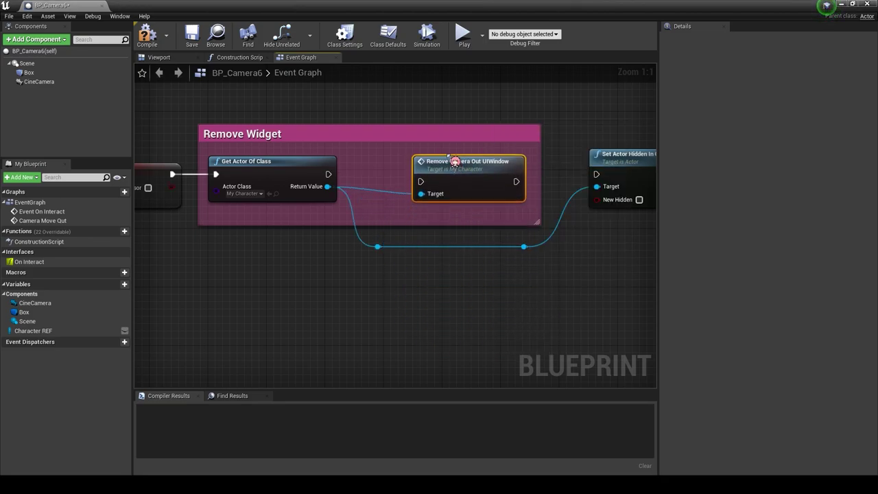
{"action": "left_click_drag", "start_coordinate": [328, 173], "coordinate": [461, 186]}
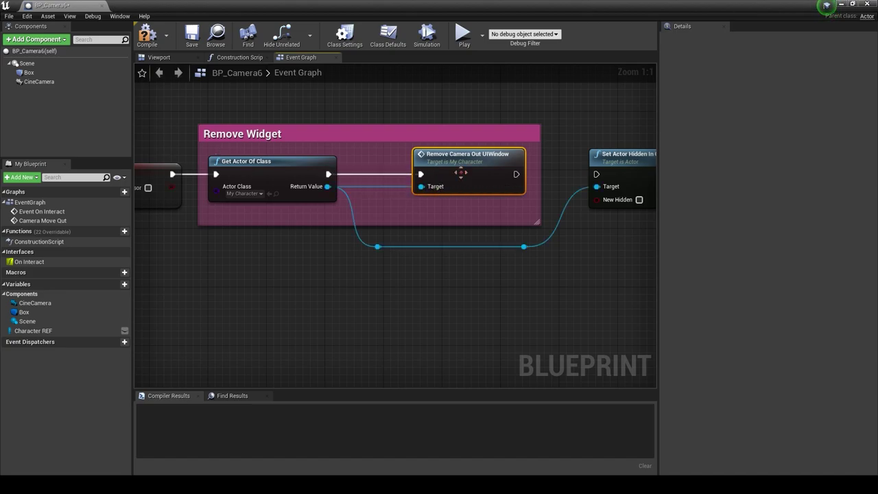
{"action": "scroll", "coordinate": [486, 263], "scroll_direction": "down", "scroll_amount": 5}
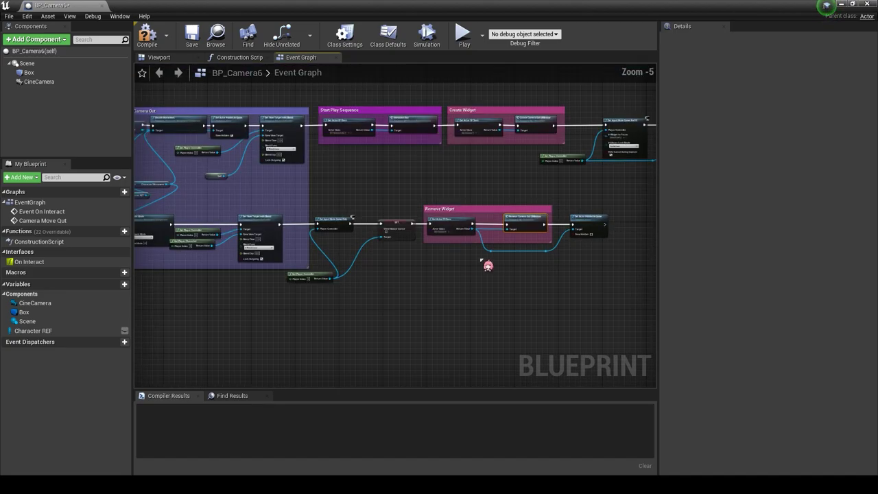
{"action": "right_click_drag", "start_coordinate": [486, 263], "coordinate": [240, 279]}
In BP_Camera7, set the first Get Actor Of Class to MyCharacter.
{"action": "left_click", "coordinate": [102, 6]}
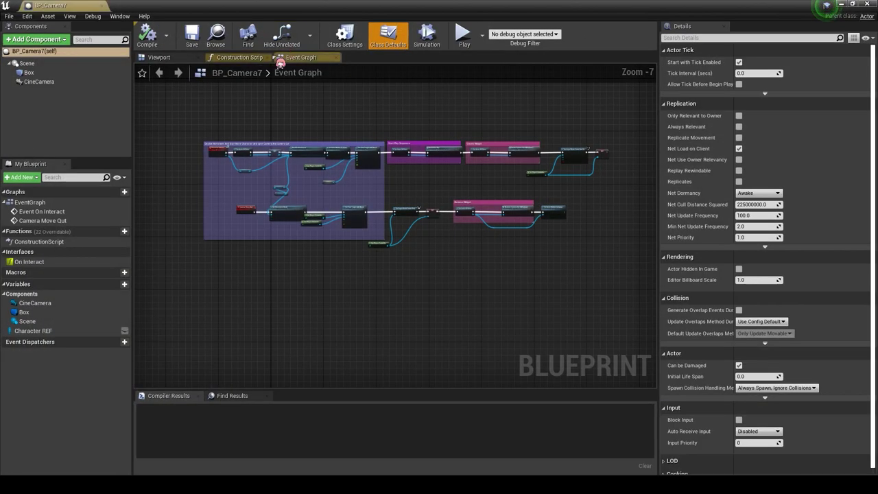
{"action": "scroll", "coordinate": [232, 156], "scroll_direction": "up", "scroll_amount": 3}
{"action": "left_click", "coordinate": [275, 151]}
{"action": "type", "text": "my"}
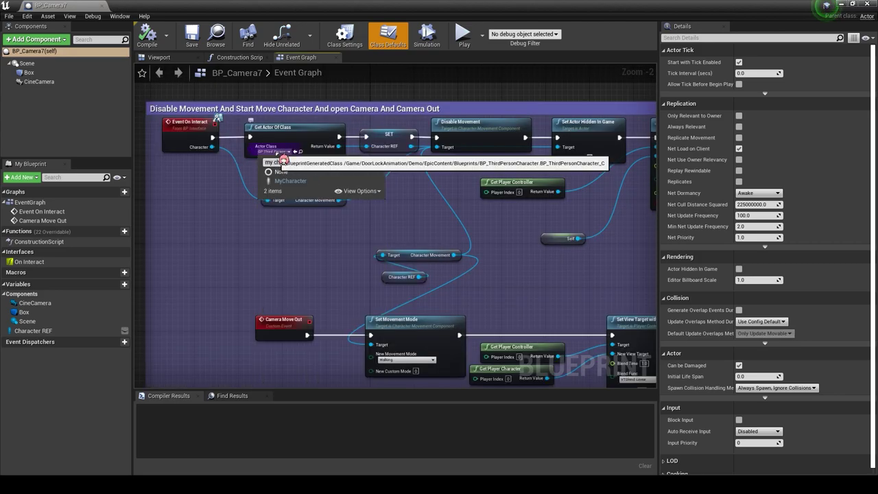
{"action": "left_click", "coordinate": [289, 171]}
Change the Character REF variable type to a My Character reference.
{"action": "left_click", "coordinate": [388, 135]}
{"action": "left_click", "coordinate": [755, 72]}
{"action": "type", "text": "my char"}
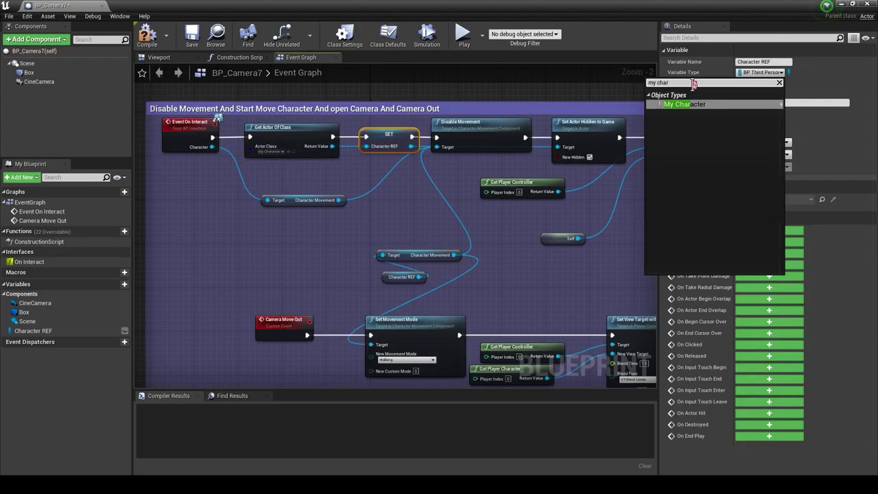
{"action": "left_click", "coordinate": [675, 104]}
{"action": "left_click", "coordinate": [656, 104]}
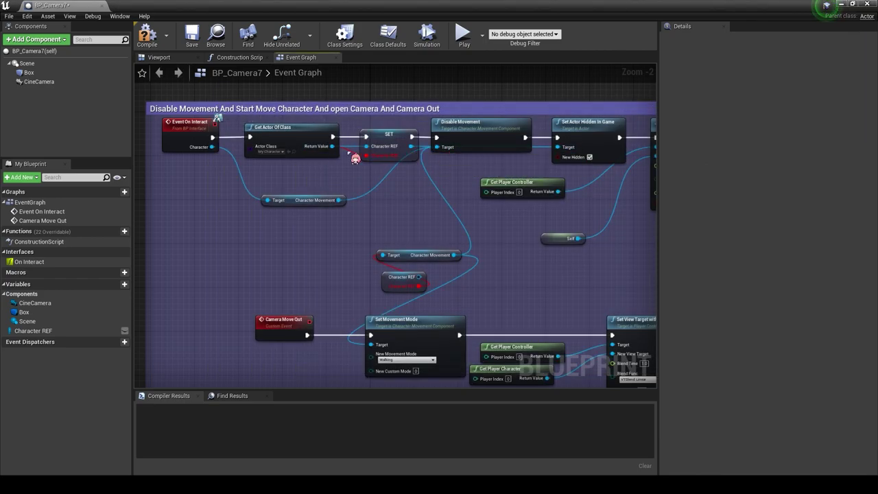
{"action": "right_click_drag", "start_coordinate": [382, 222], "coordinate": [344, 195]}
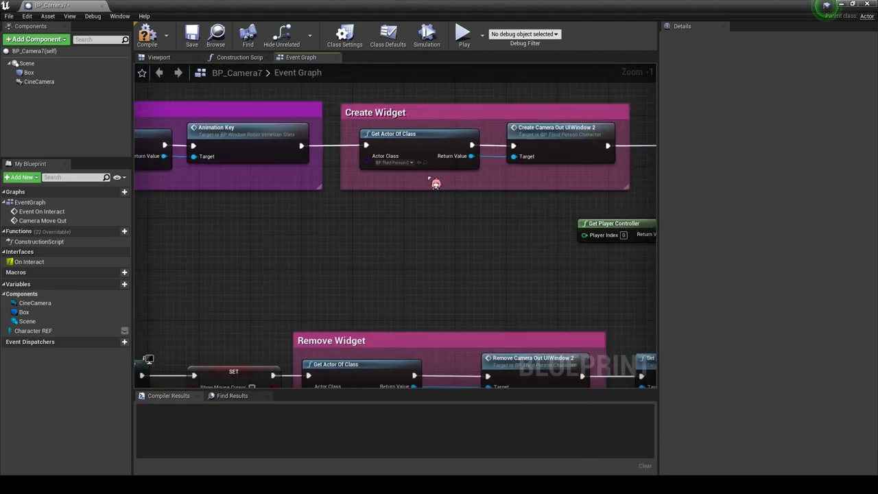
Set Create Widget's Actor Class to MyCharacter and search its Return Value for 'creat ca'.
{"action": "left_click", "coordinate": [398, 166]}
{"action": "type", "text": "my"}
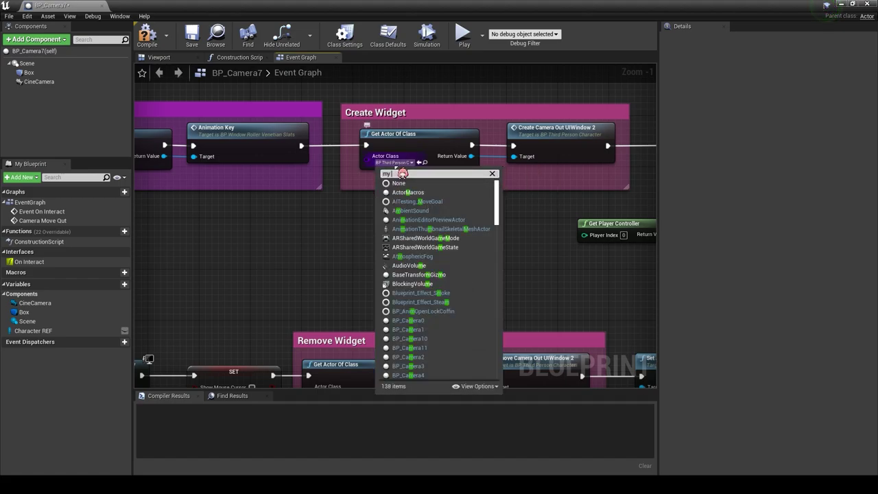
{"action": "type", "text": "char"}
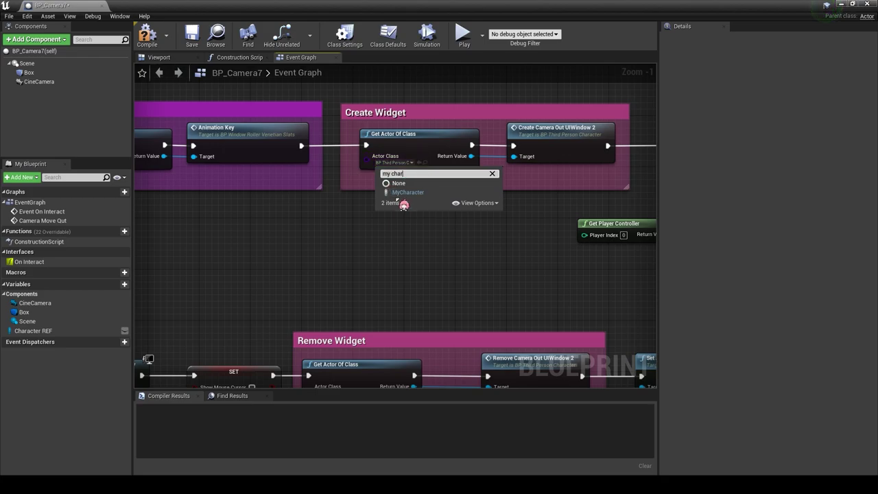
{"action": "key", "text": "Return"}
{"action": "right_click_drag", "start_coordinate": [512, 145], "coordinate": [384, 183]}
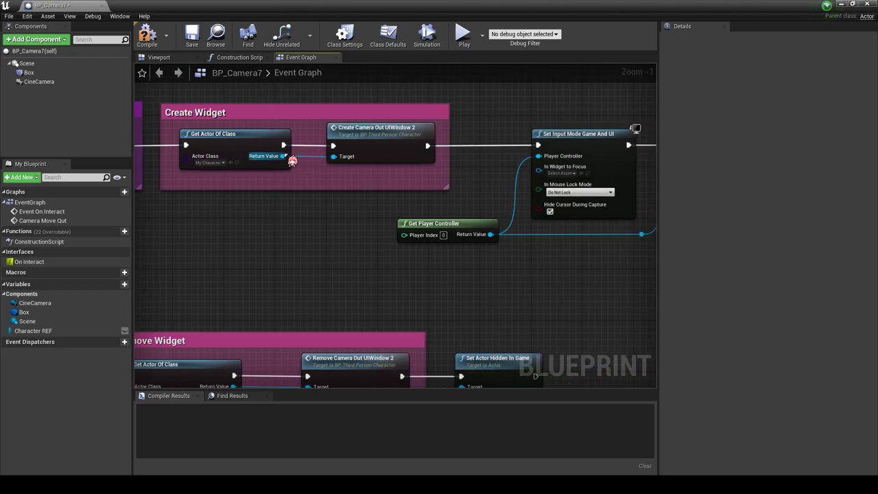
{"action": "left_click_drag", "start_coordinate": [292, 161], "coordinate": [325, 222]}
{"action": "type", "text": "crea"}
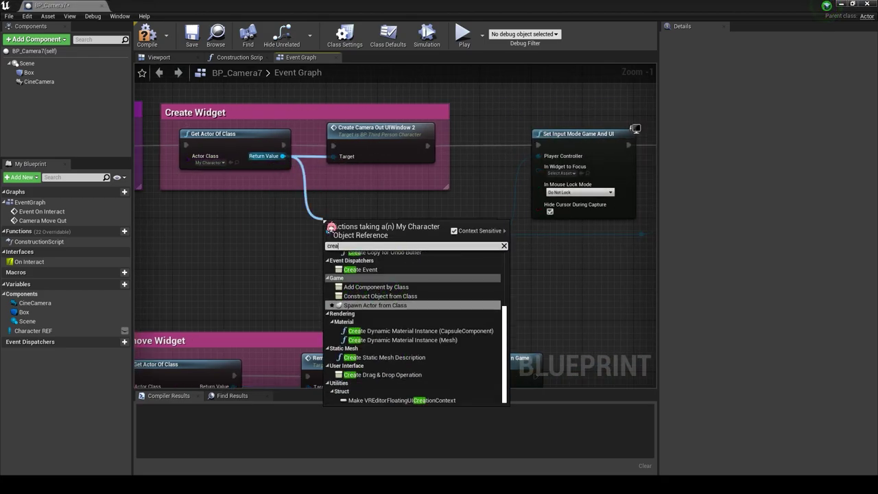
{"action": "type", "text": "t came"}
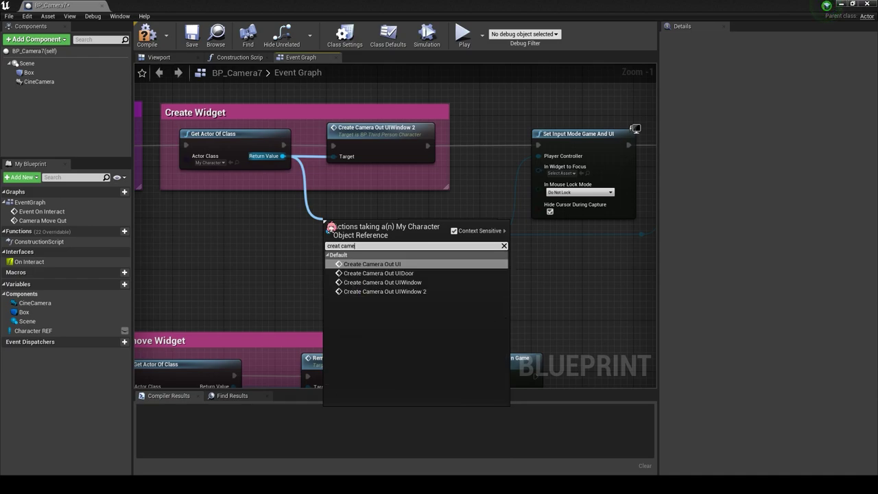
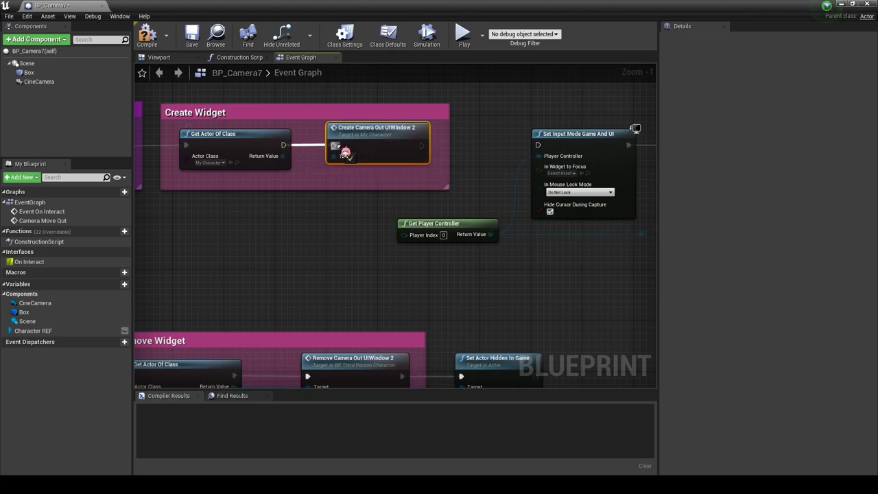
Set the Remove Widget section's Get Actor Of Class node to MyCharacter in BP_Camera7.
{"action": "left_click_drag", "start_coordinate": [421, 153], "coordinate": [433, 152]}
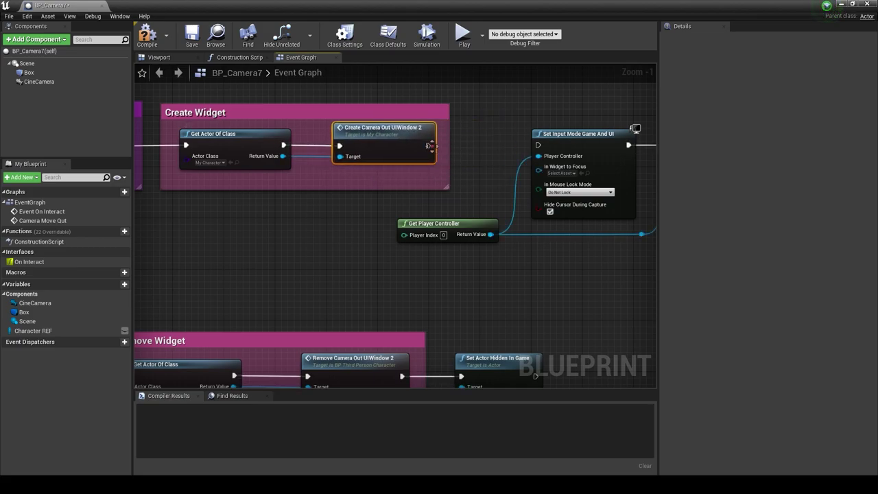
{"action": "scroll", "coordinate": [550, 150], "scroll_direction": "down", "scroll_amount": 3}
{"action": "right_click_drag", "start_coordinate": [560, 226], "coordinate": [280, 228]}
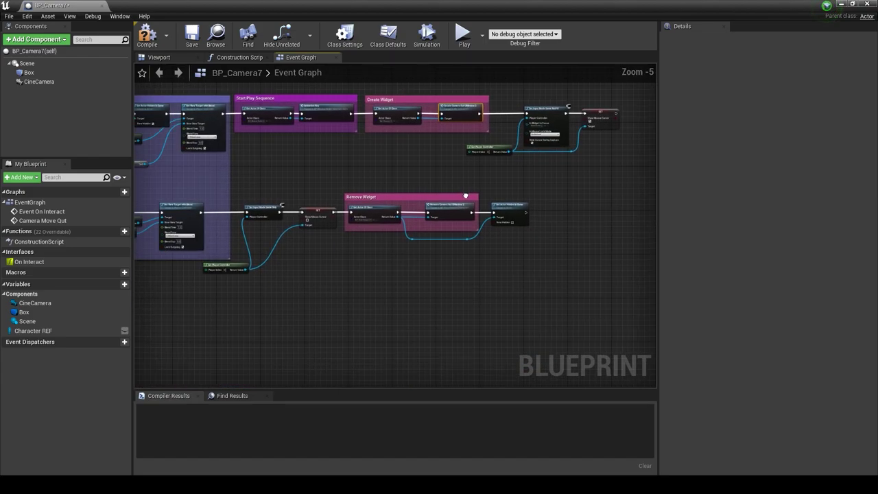
{"action": "scroll", "coordinate": [281, 227], "scroll_direction": "up", "scroll_amount": 2}
{"action": "left_click", "coordinate": [331, 173]}
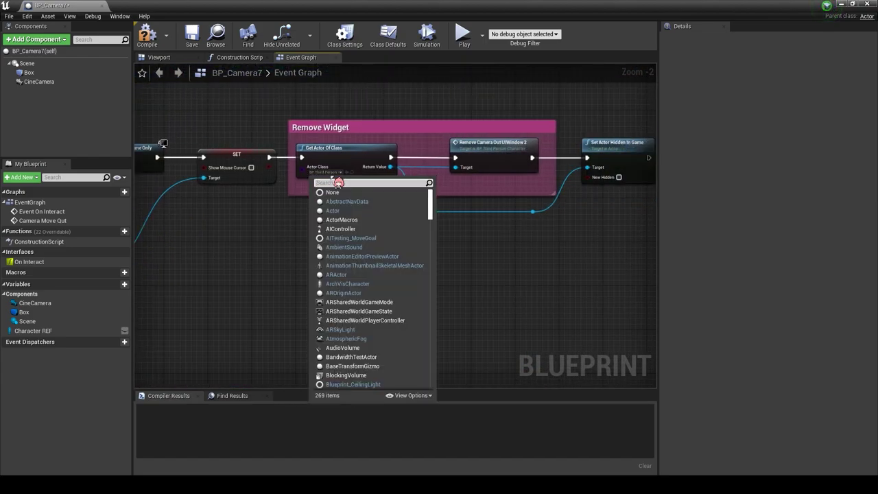
{"action": "type", "text": "my char"}
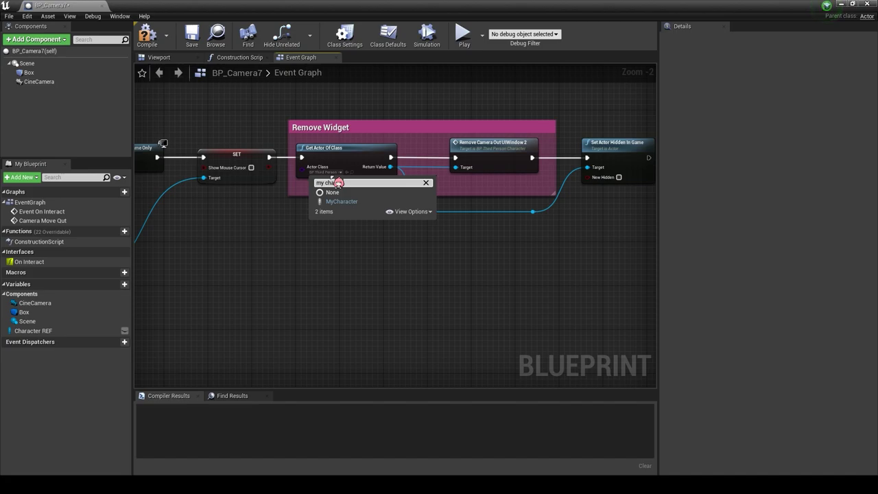
{"action": "left_click", "coordinate": [346, 202]}
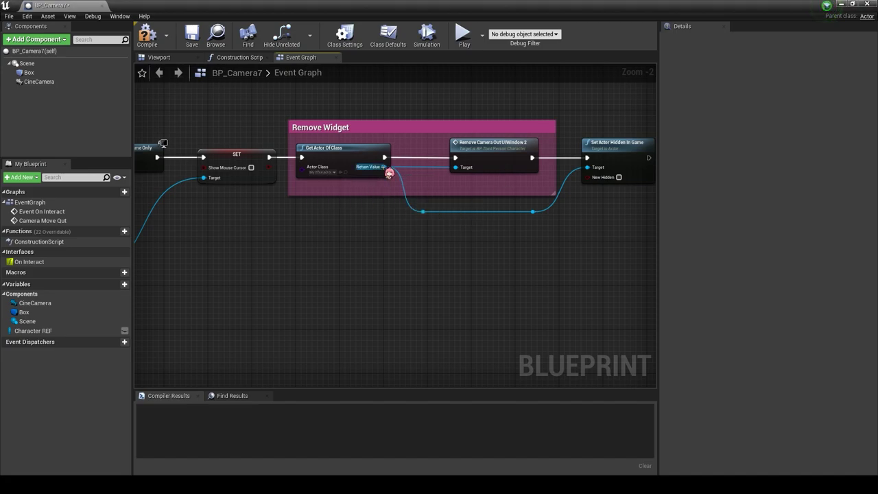
Call Remove Camera Out UIWindow 2 from its Return Value and delete the old BP Third Person node.
{"action": "left_click_drag", "start_coordinate": [389, 173], "coordinate": [474, 284]}
{"action": "type", "text": "remo"}
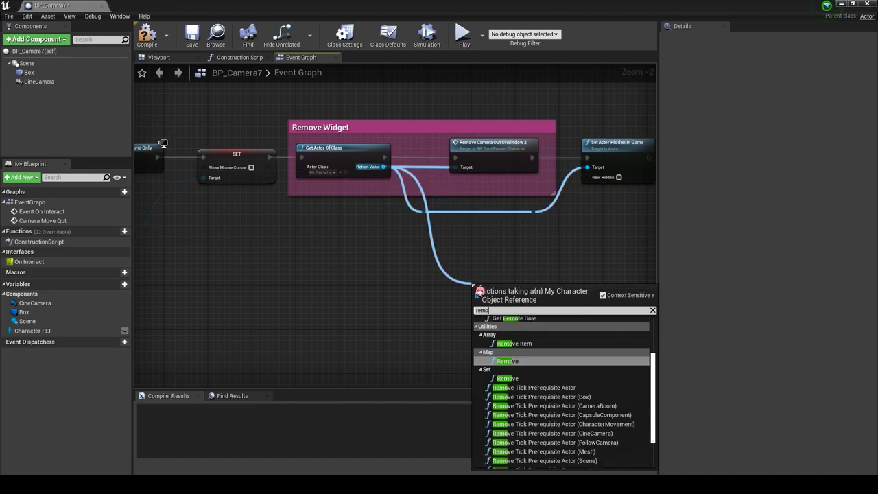
{"action": "type", "text": "vee"}
{"action": "key", "text": "BackSpace"}
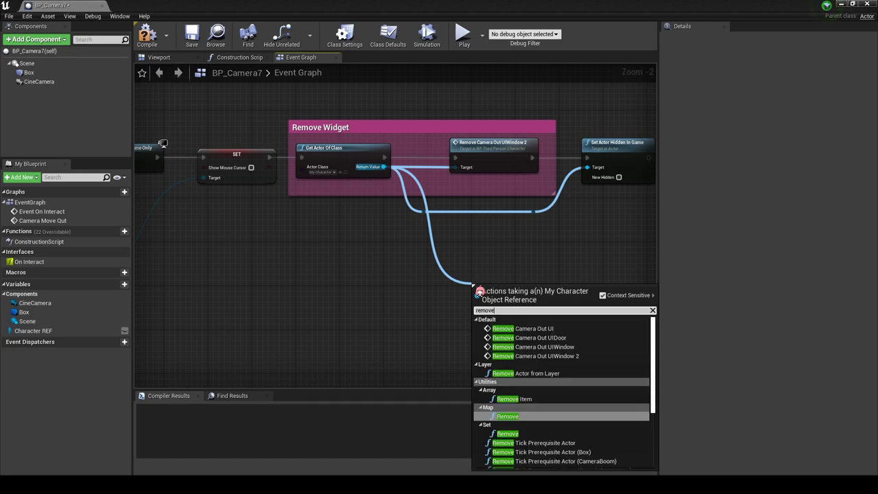
{"action": "type", "text": "ca"}
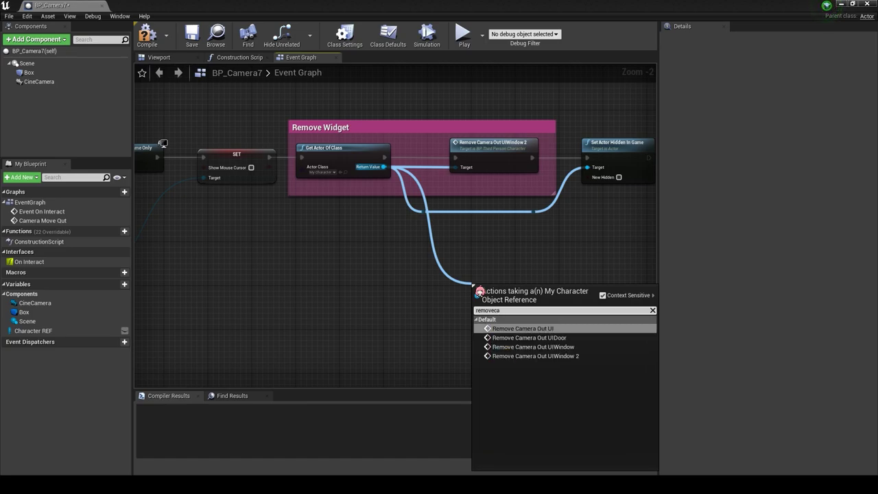
{"action": "left_click", "coordinate": [515, 355]}
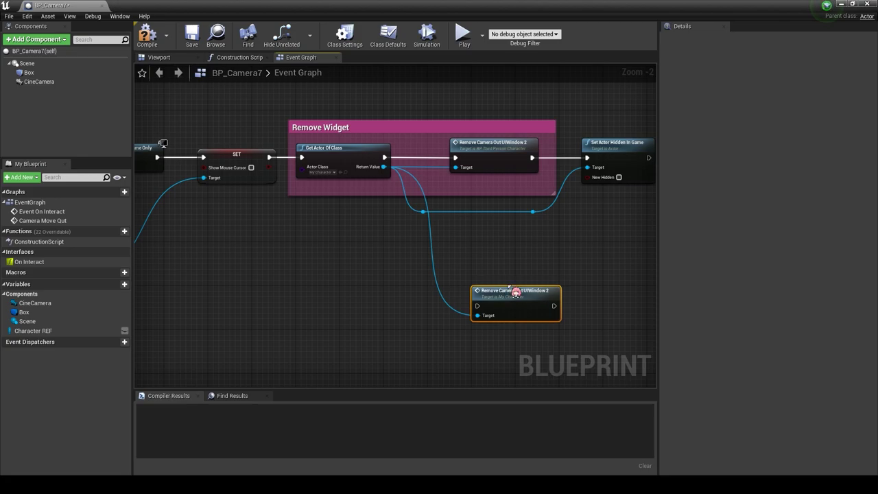
{"action": "mouse_move", "coordinate": [514, 293]}
{"action": "left_mouse_down"}
{"action": "mouse_move", "coordinate": [497, 170]}
{"action": "mouse_move", "coordinate": [474, 160]}
{"action": "left_mouse_up"}
{"action": "left_click", "coordinate": [497, 164]}
{"action": "key", "text": "Delete"}
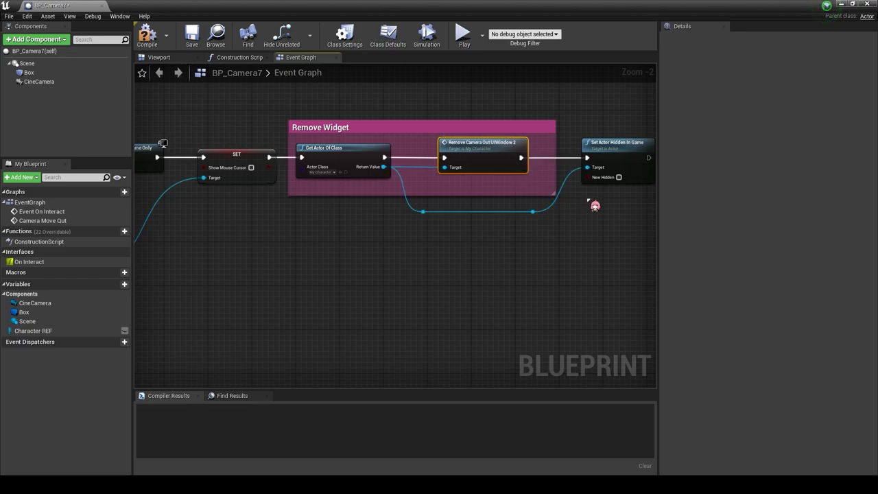
{"action": "scroll", "coordinate": [595, 205], "scroll_direction": "down", "scroll_amount": 4}
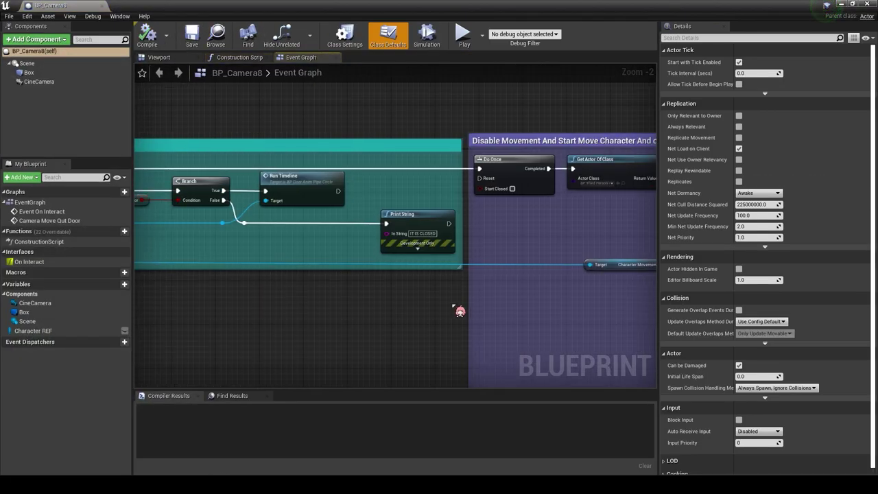
Change BP_Camera8's Character REF variable type to My Character.
{"action": "right_click_drag", "start_coordinate": [460, 311], "coordinate": [143, 292]}
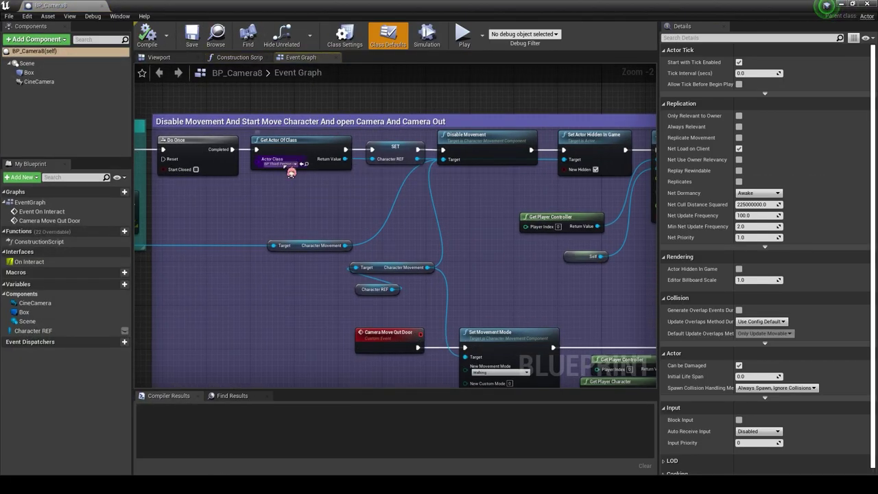
{"action": "left_click", "coordinate": [395, 146]}
{"action": "left_click", "coordinate": [759, 72]}
{"action": "type", "text": "my char"}
{"action": "left_click", "coordinate": [782, 103]}
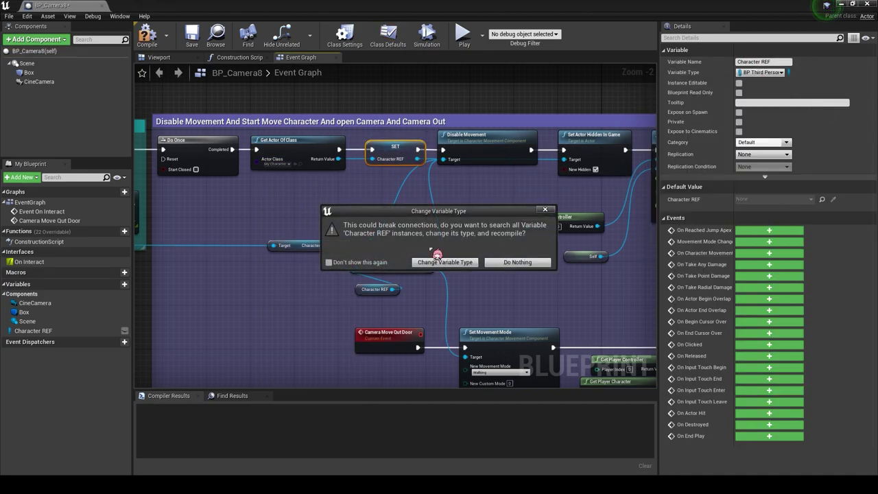
{"action": "left_click", "coordinate": [446, 373]}
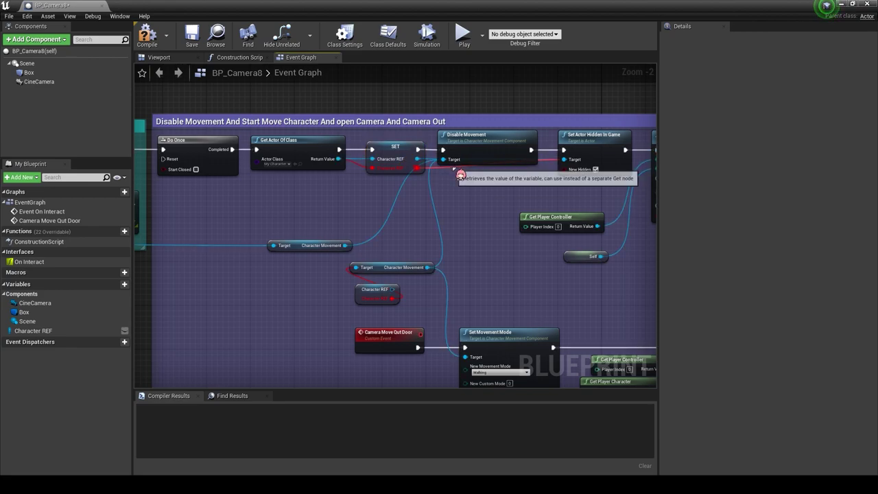
Set both Get Actor Of Class nodes, including Point Stop Character's, to My Character.
{"action": "scroll", "coordinate": [308, 246], "scroll_direction": "down", "scroll_amount": 1}
{"action": "scroll", "coordinate": [441, 223], "scroll_direction": "down", "scroll_amount": 1}
{"action": "scroll", "coordinate": [375, 235], "scroll_direction": "up", "scroll_amount": 2}
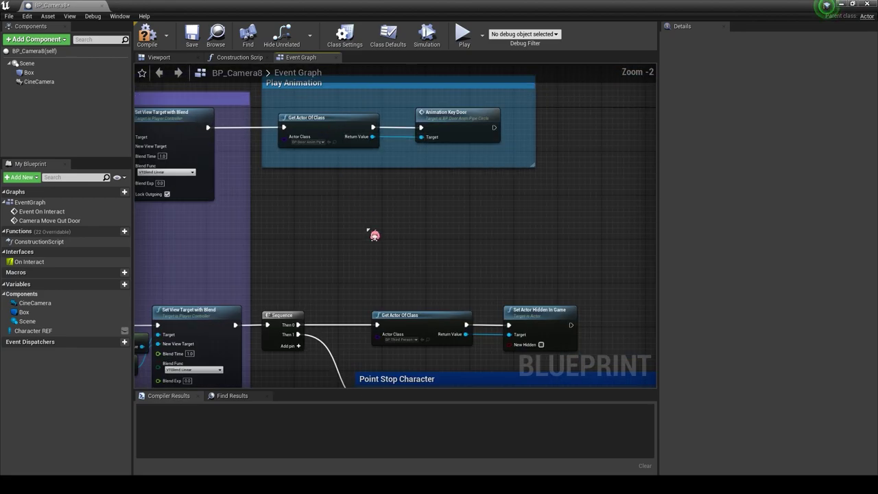
{"action": "scroll", "coordinate": [364, 212], "scroll_direction": "up", "scroll_amount": 2}
{"action": "left_click", "coordinate": [362, 204]}
{"action": "type", "text": "my ch"}
{"action": "key", "text": "Return"}
{"action": "right_click_drag", "start_coordinate": [376, 321], "coordinate": [221, 270]}
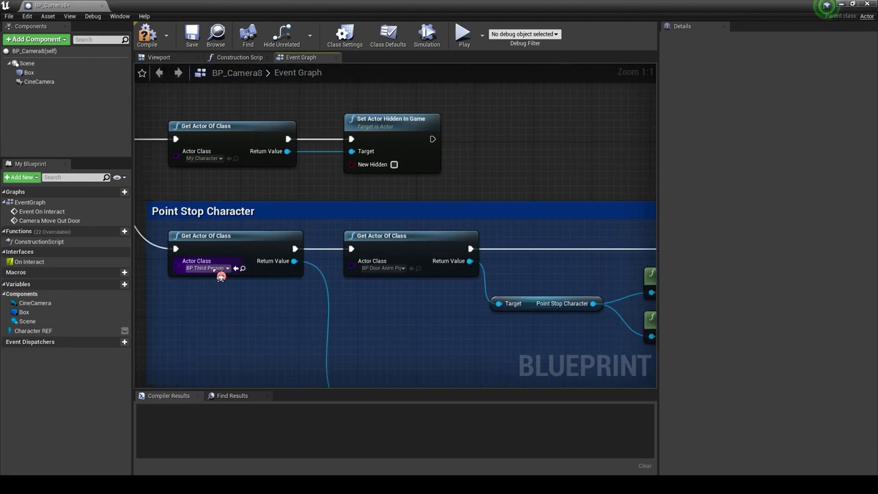
{"action": "left_click", "coordinate": [221, 270]}
{"action": "type", "text": "my ch"}
{"action": "key", "text": "Return"}
{"action": "right_click_drag", "start_coordinate": [355, 312], "coordinate": [355, 236]}
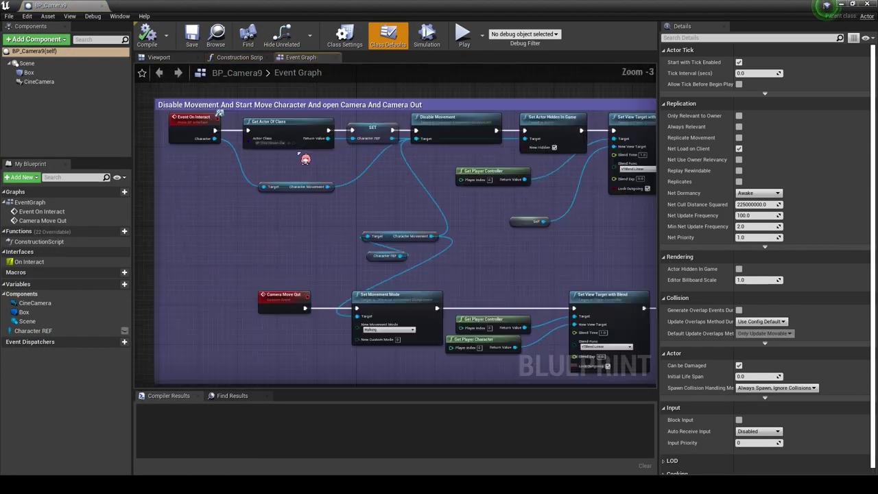
In BP_Camera9, set Get Actor Of Class and Character REF's variable type to My Character.
{"action": "left_click", "coordinate": [267, 143]}
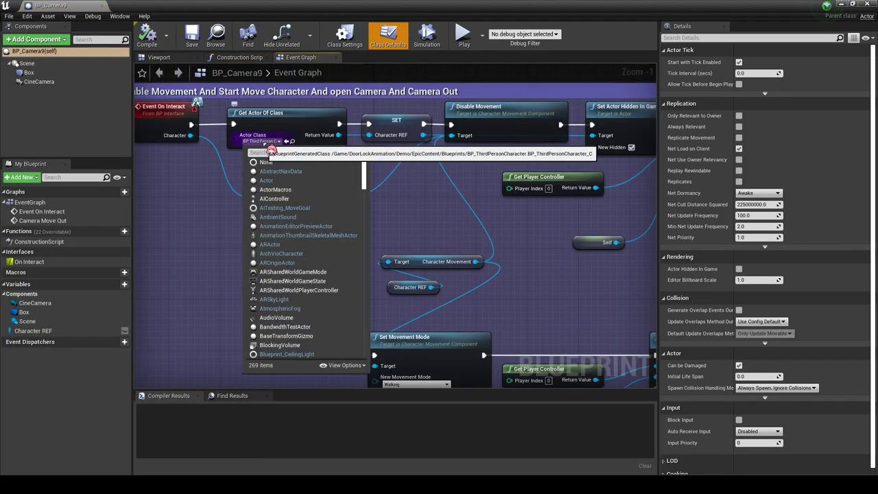
{"action": "type", "text": "my cha"}
{"action": "key", "text": "Return"}
{"action": "scroll", "coordinate": [295, 153], "scroll_direction": "up", "scroll_amount": 2}
{"action": "left_click", "coordinate": [395, 124]}
{"action": "left_click", "coordinate": [769, 73]}
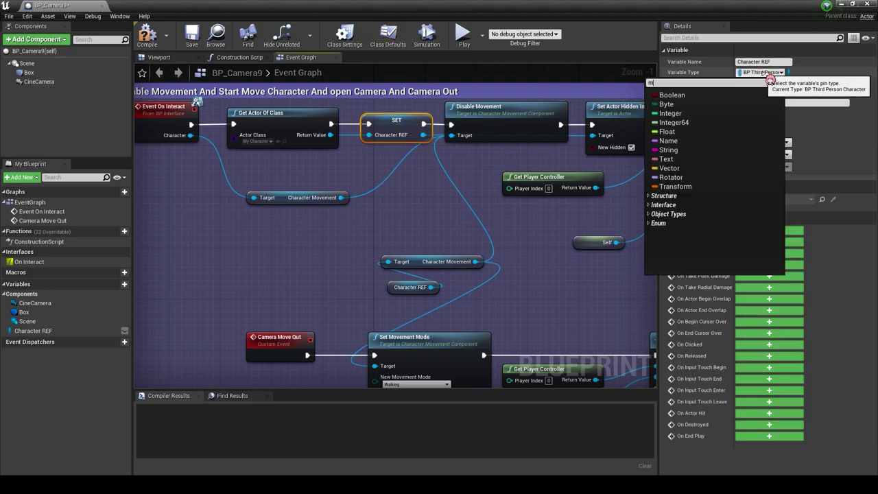
{"action": "type", "text": "my ca"}
{"action": "key", "text": "Return"}
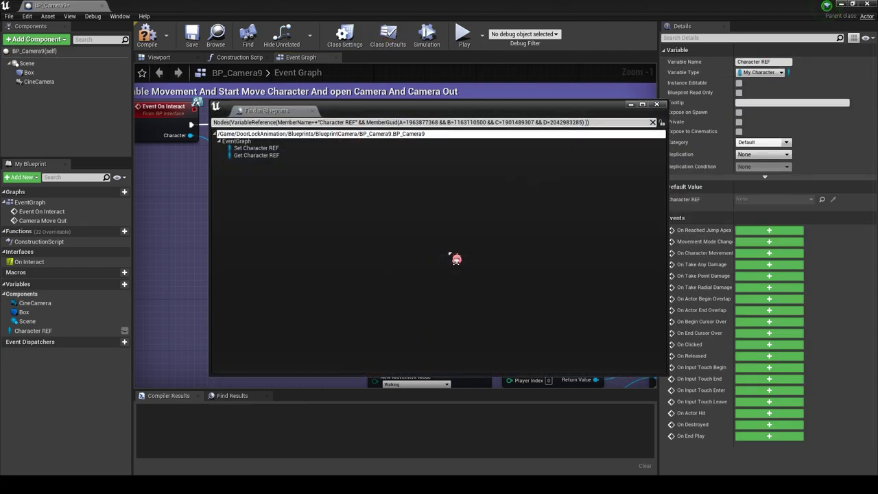
{"action": "key", "text": "Return"}
{"action": "left_click_drag", "start_coordinate": [327, 149], "coordinate": [355, 152]}
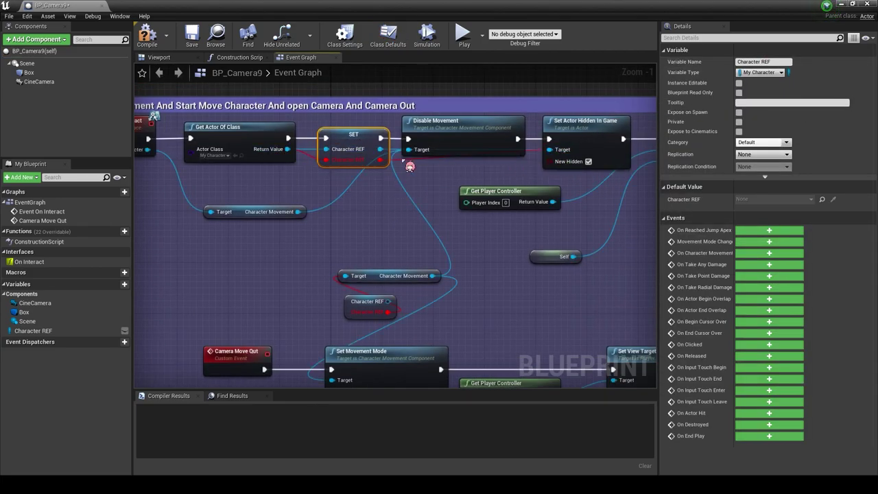
{"action": "left_click", "coordinate": [409, 166]}
Set the Create Widget section's Get Actor Of Class node to MyCharacter.
{"action": "right_click_drag", "start_coordinate": [411, 323], "coordinate": [419, 241]}
{"action": "scroll", "coordinate": [419, 241], "scroll_direction": "down", "scroll_amount": 3}
{"action": "scroll", "coordinate": [419, 241], "scroll_direction": "up", "scroll_amount": 2}
{"action": "right_click_drag", "start_coordinate": [686, 247], "coordinate": [285, 239]}
{"action": "scroll", "coordinate": [365, 179], "scroll_direction": "up", "scroll_amount": 2}
{"action": "left_click", "coordinate": [363, 173]}
{"action": "type", "text": "m"}
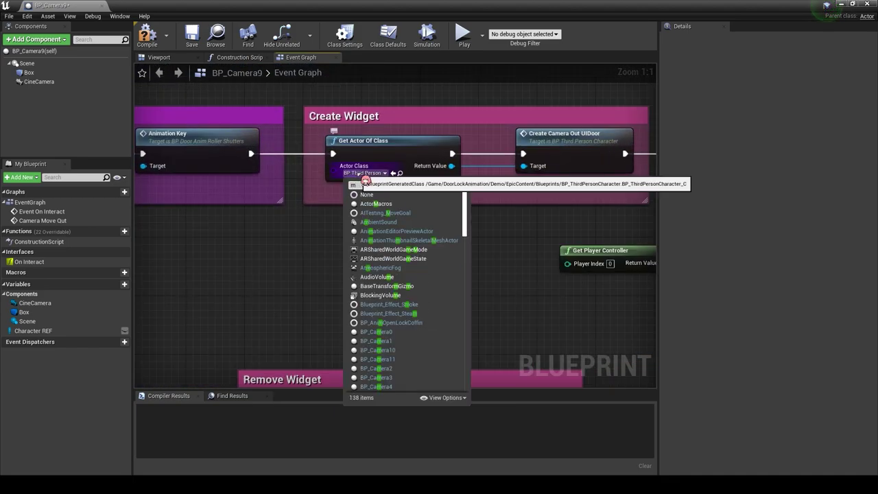
{"action": "type", "text": "y char"}
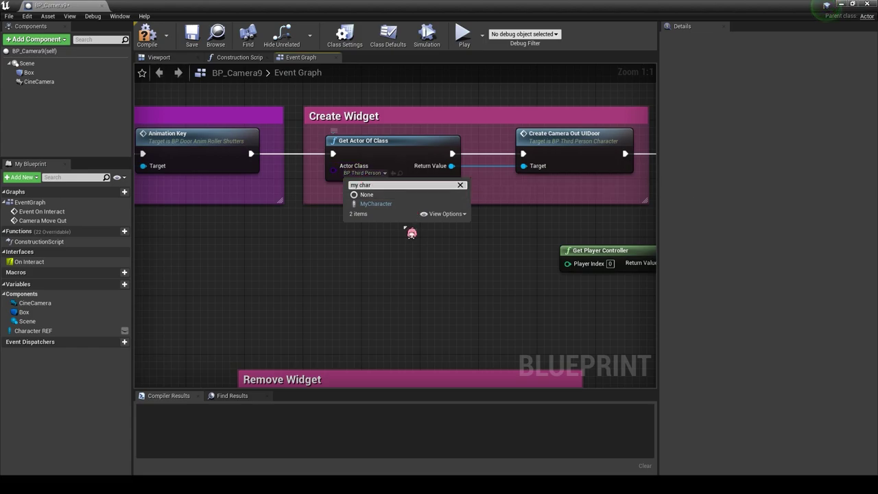
{"action": "left_click", "coordinate": [366, 203]}
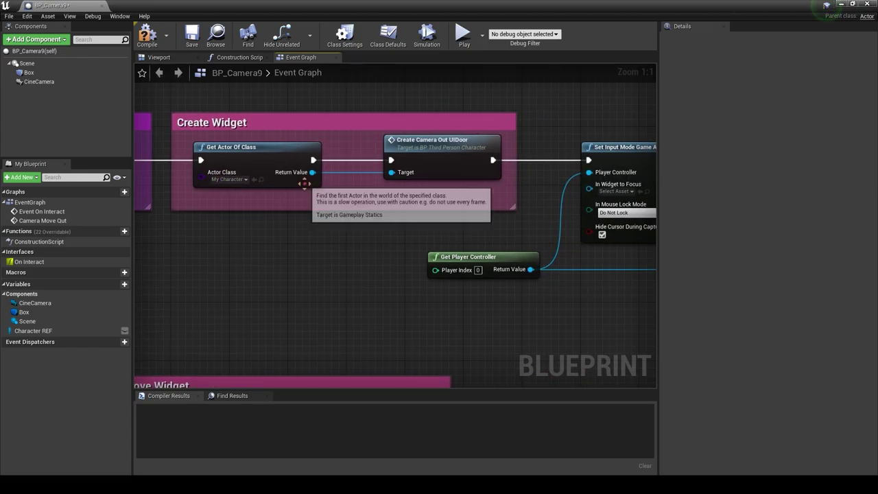
Call Create Camera Out UIDoor from its return value, delete the BP Third Person node, and wire execution in.
{"action": "left_click_drag", "start_coordinate": [312, 172], "coordinate": [367, 204]}
{"action": "type", "text": "c"}
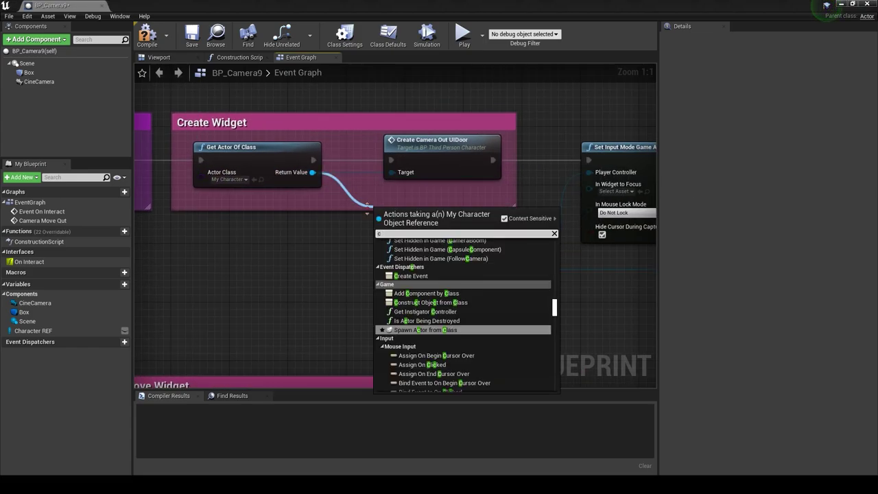
{"action": "type", "text": "reat cam"}
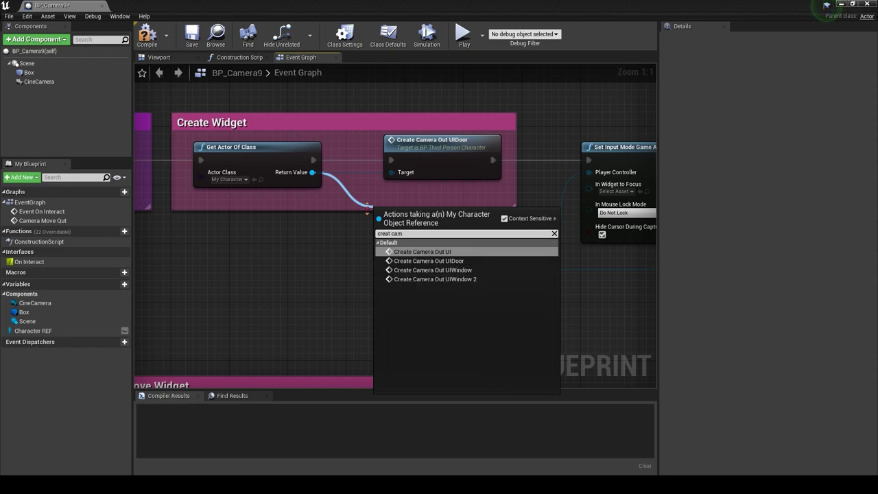
{"action": "left_click", "coordinate": [465, 263]}
{"action": "left_click_drag", "start_coordinate": [432, 237], "coordinate": [428, 163]}
{"action": "left_click", "coordinate": [439, 140]}
{"action": "key", "text": "Delete"}
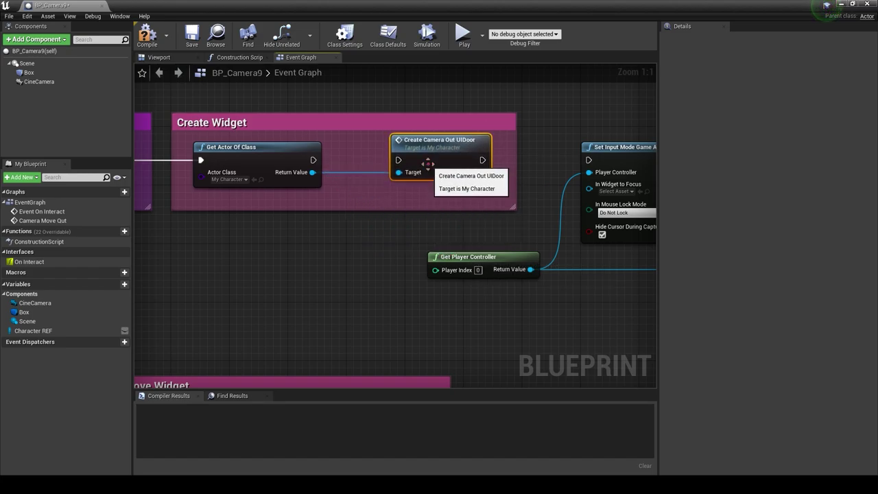
{"action": "left_click_drag", "start_coordinate": [314, 162], "coordinate": [581, 167]}
{"action": "scroll", "coordinate": [577, 189], "scroll_direction": "down", "scroll_amount": 3}
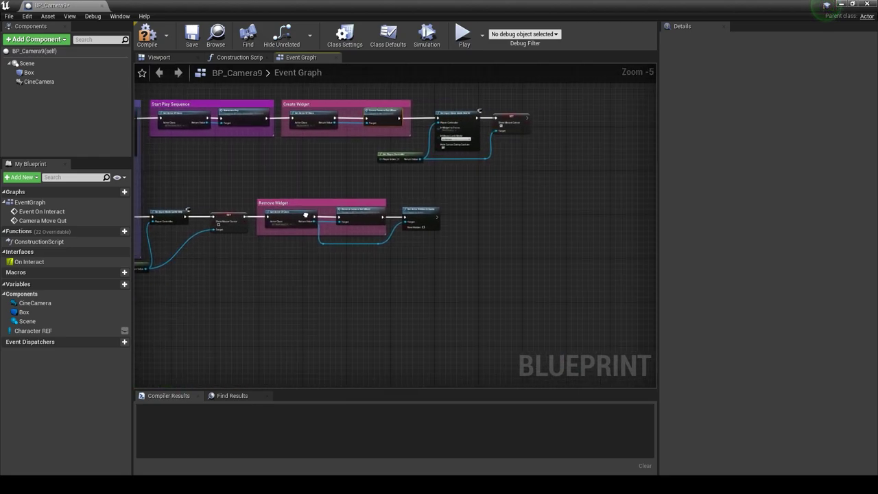
Set the Remove Widget section's Get Actor Of Class node to MyCharacter.
{"action": "mouse_move", "coordinate": [578, 189]}
{"action": "right_mouse_down"}
{"action": "mouse_move", "coordinate": [507, 257]}
{"action": "mouse_move", "coordinate": [247, 257]}
{"action": "right_mouse_up"}
{"action": "scroll", "coordinate": [508, 258], "scroll_direction": "up", "scroll_amount": 4}
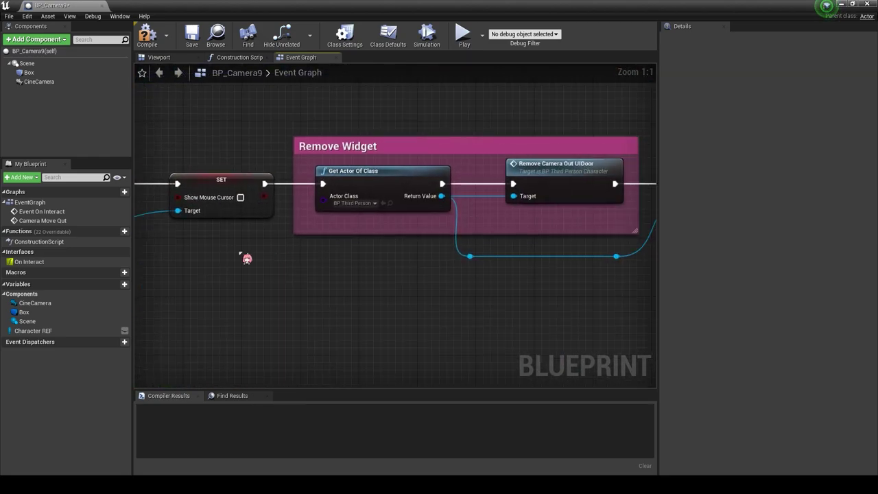
{"action": "left_click", "coordinate": [353, 204]}
{"action": "type", "text": "my "}
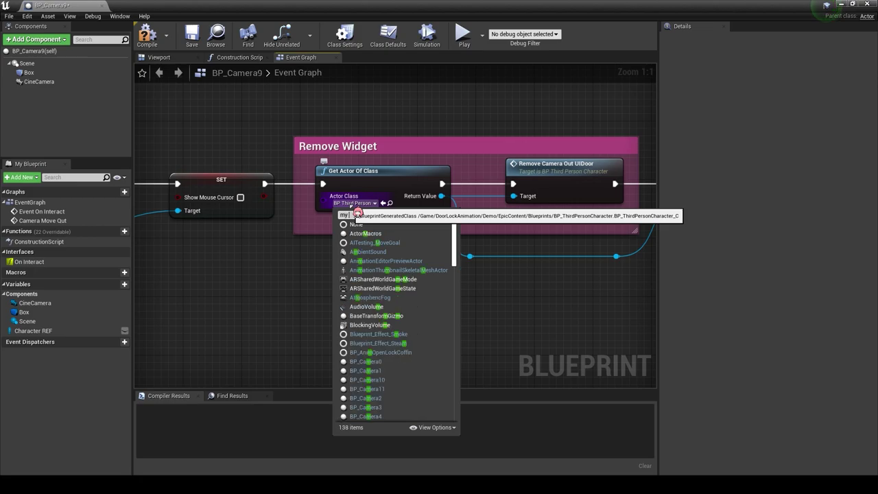
{"action": "type", "text": "char"}
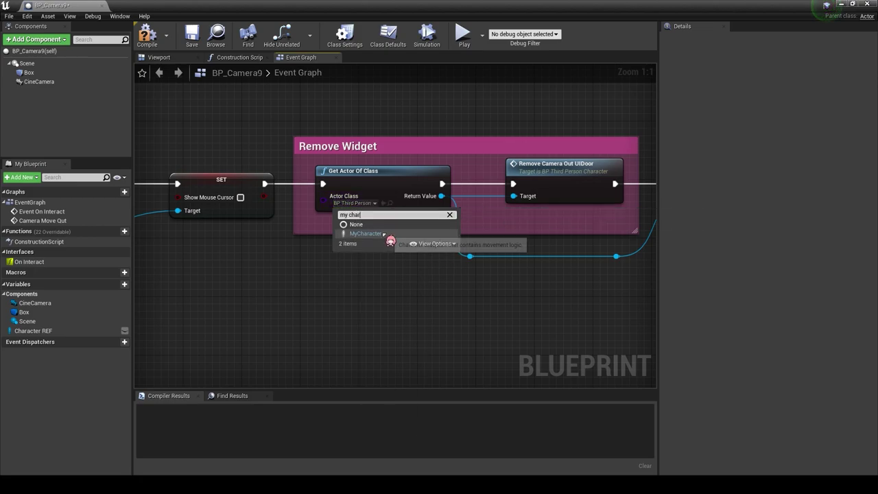
{"action": "left_click", "coordinate": [365, 233]}
Call Remove Camera Out UIDoor from its return value and delete the old Third Person node.
{"action": "left_click_drag", "start_coordinate": [492, 302], "coordinate": [497, 308]}
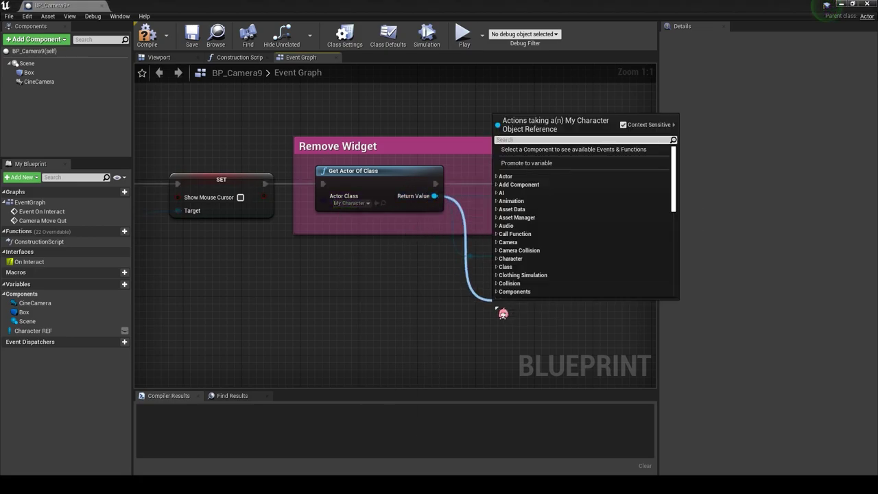
{"action": "type", "text": "remi"}
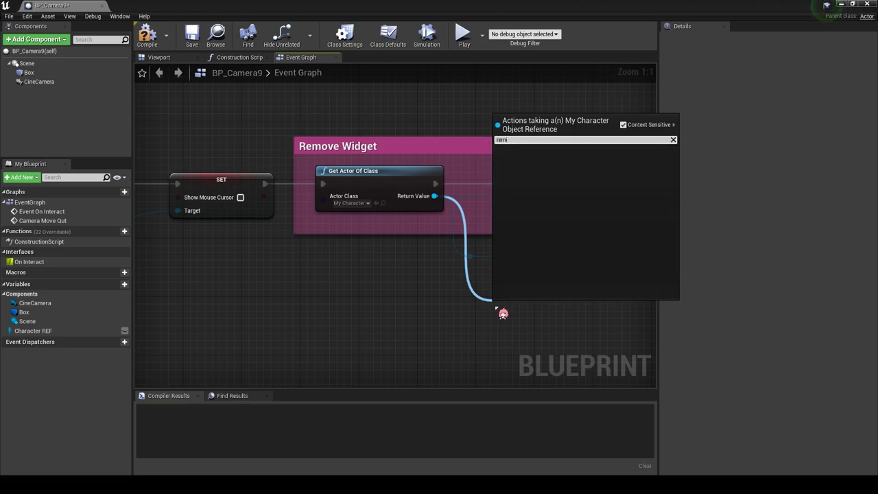
{"action": "key", "text": "BackSpace"}
{"action": "type", "text": "ove"}
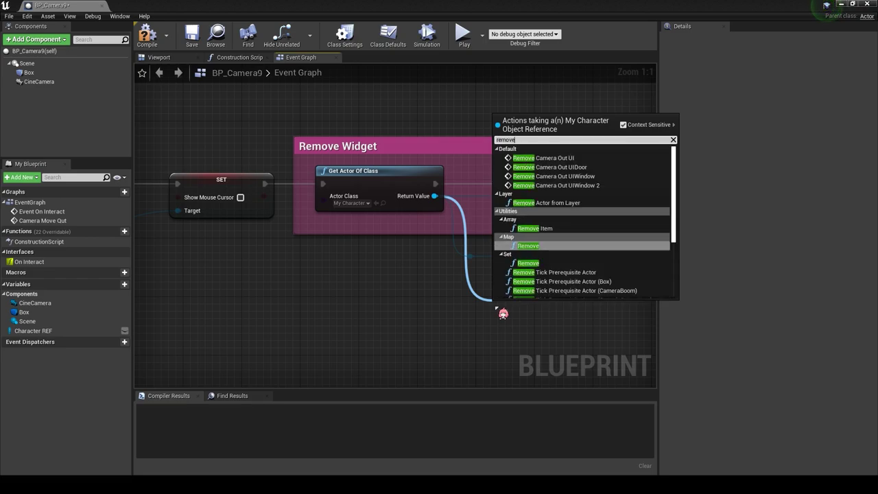
{"action": "type", "text": "cam"}
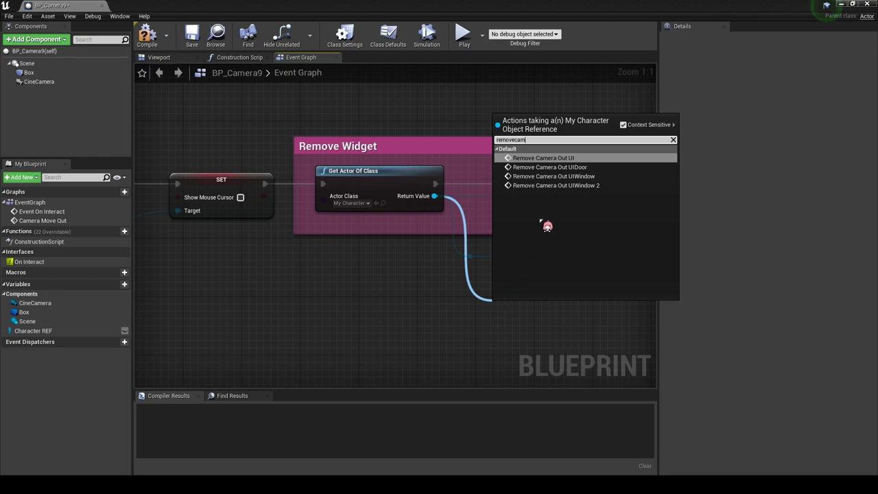
{"action": "left_click", "coordinate": [548, 167]}
{"action": "mouse_move", "coordinate": [554, 306]}
{"action": "left_mouse_down"}
{"action": "mouse_move", "coordinate": [561, 248]}
{"action": "mouse_move", "coordinate": [525, 188]}
{"action": "left_mouse_up"}
{"action": "left_click", "coordinate": [563, 165]}
{"action": "key", "text": "Delete"}
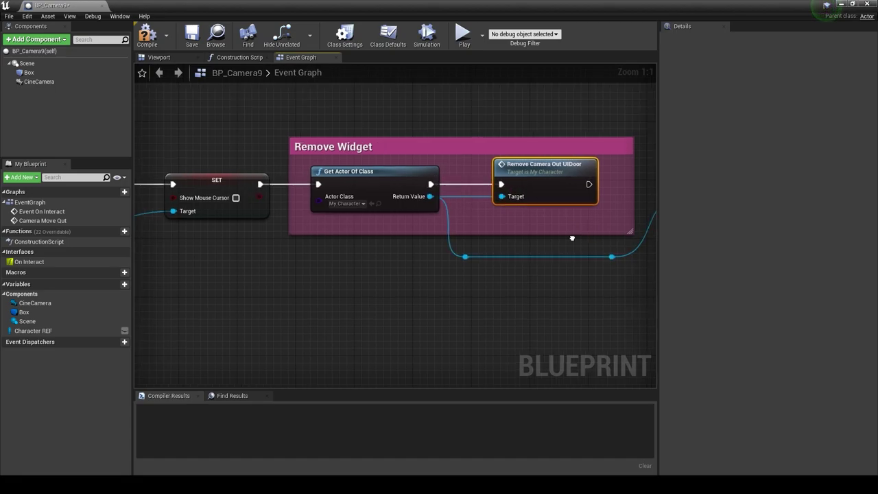
Compile and save BP_Camera9.
{"action": "right_click_drag", "start_coordinate": [523, 188], "coordinate": [437, 188]}
{"action": "scroll", "coordinate": [510, 195], "scroll_direction": "down", "scroll_amount": 3}
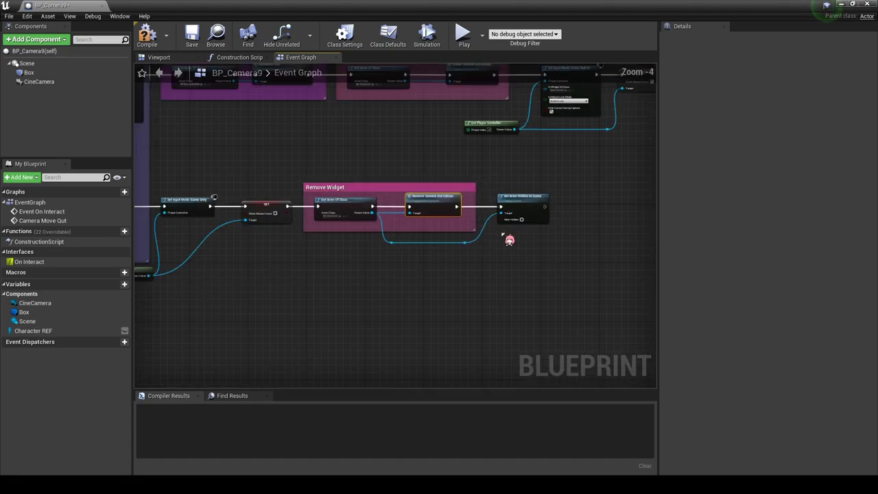
{"action": "scroll", "coordinate": [238, 243], "scroll_direction": "down", "scroll_amount": 2}
{"action": "left_click", "coordinate": [147, 35]}
{"action": "left_click", "coordinate": [191, 35]}
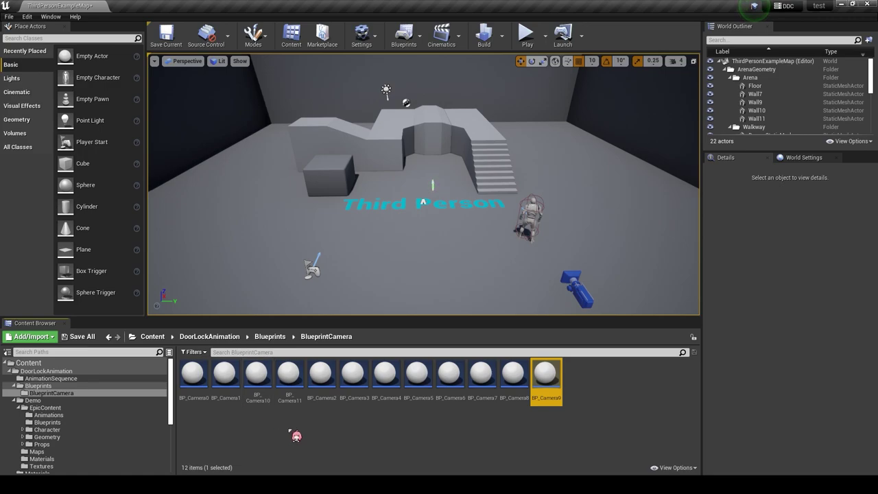
Delete the arena walls and stairs, rebuild the level, and frame the Floor.
{"action": "left_click", "coordinate": [270, 336]}
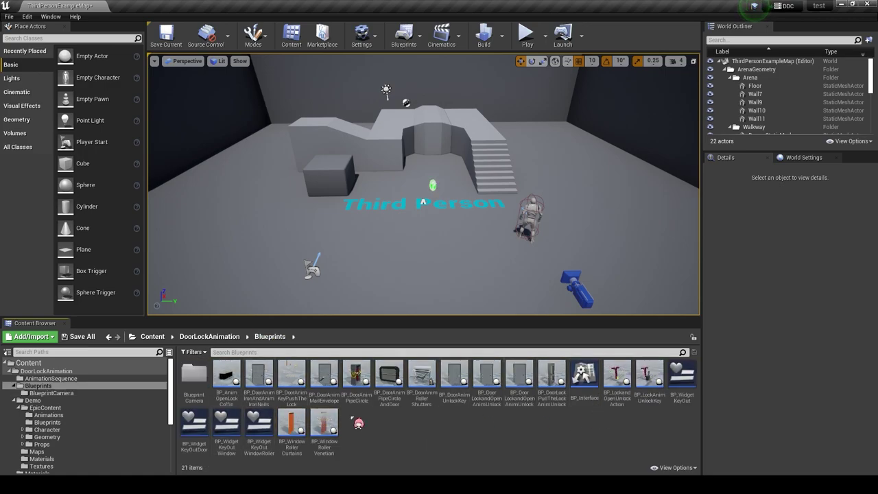
{"action": "scroll", "coordinate": [480, 206], "scroll_direction": "down", "scroll_amount": 5}
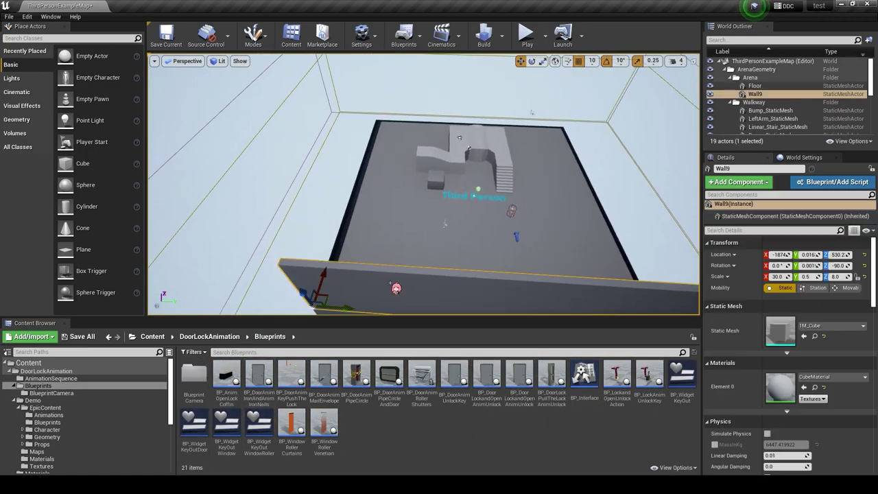
{"action": "key", "text": "Delete"}
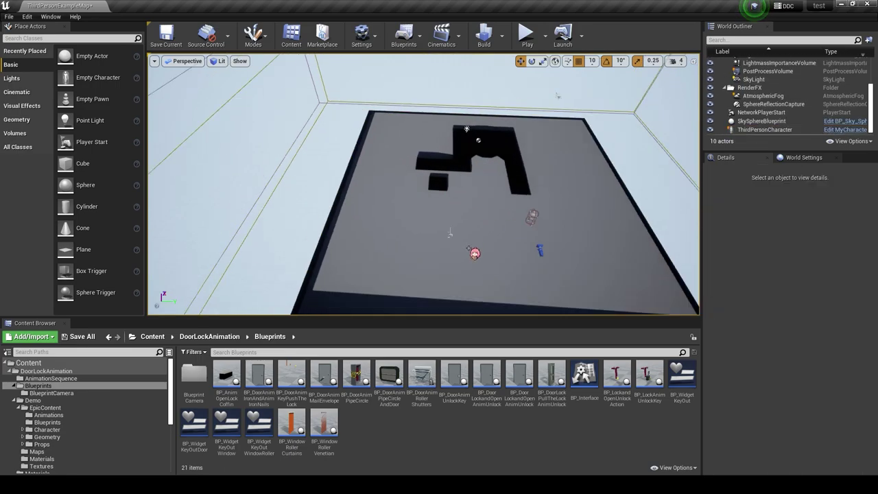
{"action": "left_click", "coordinate": [483, 35]}
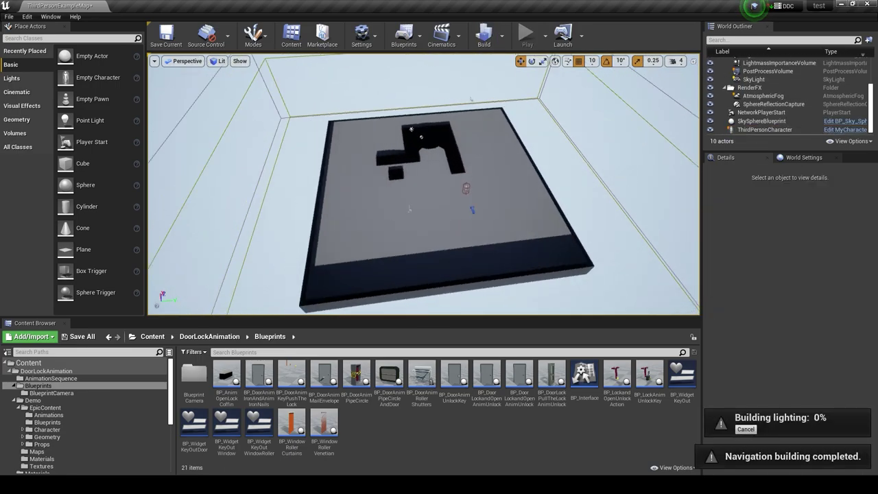
{"action": "left_click", "coordinate": [385, 136]}
{"action": "key", "text": "f"}
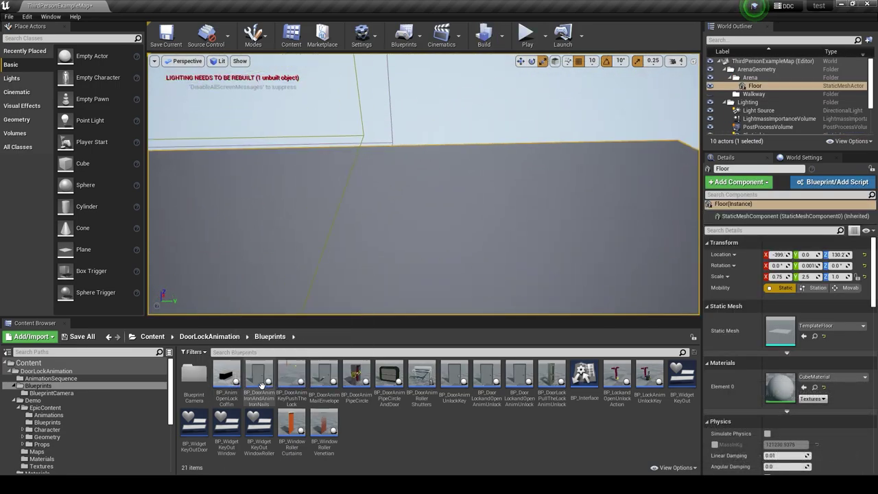
Place SM_DoorLeftMesh and SM_DoorRightMesh from the Meshs folder onto the floor.
{"action": "left_click", "coordinate": [226, 340]}
{"action": "double_click", "coordinate": [312, 391]}
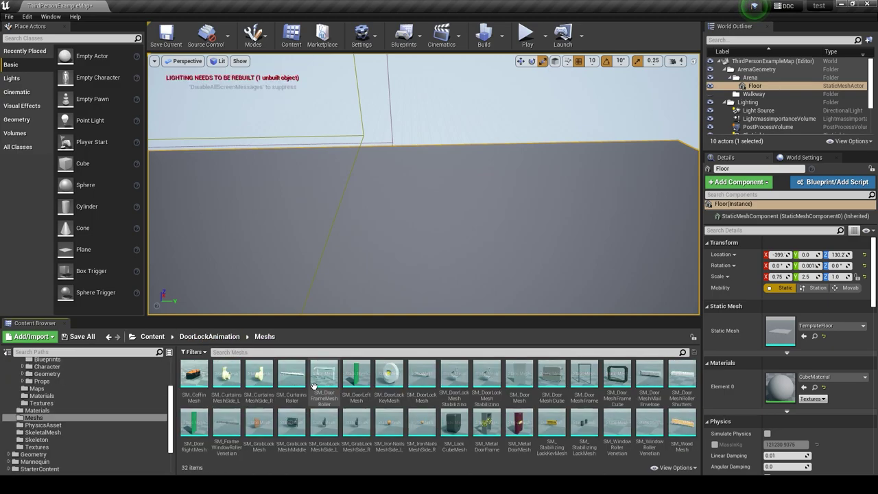
{"action": "left_click", "coordinate": [356, 374]}
{"action": "left_click", "coordinate": [191, 425], "text": "ctrl"}
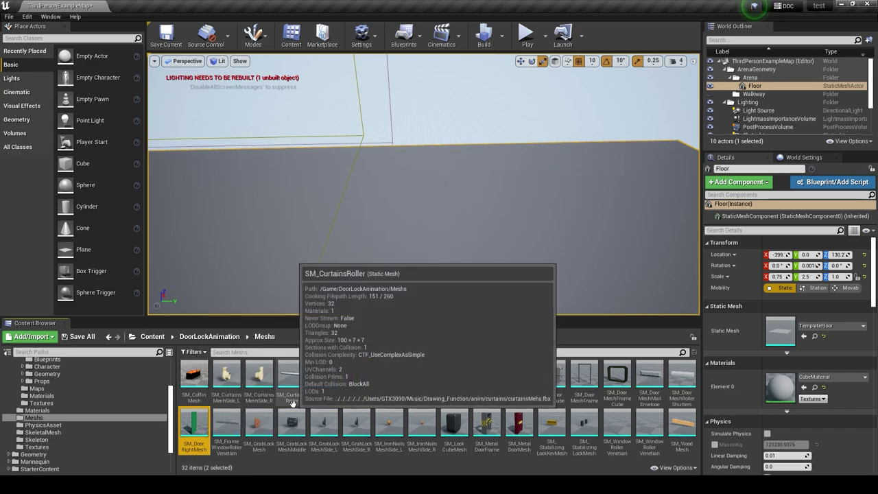
{"action": "left_click_drag", "start_coordinate": [350, 394], "coordinate": [383, 232]}
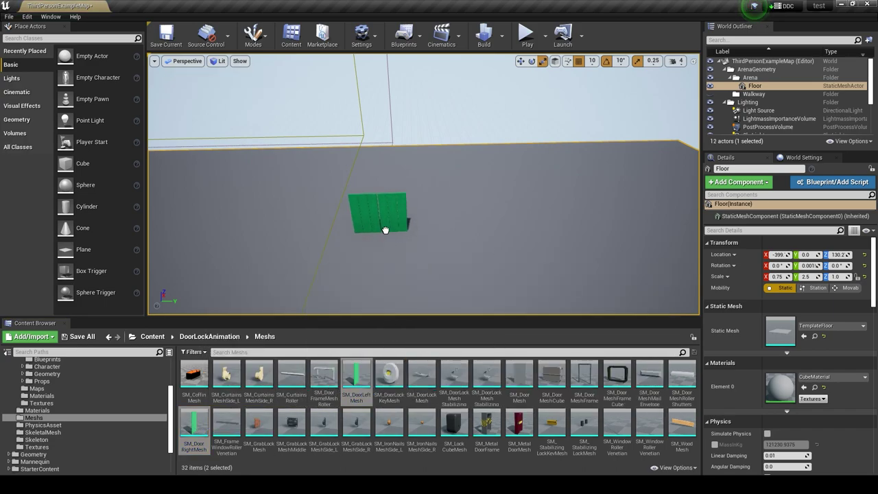
{"action": "scroll", "coordinate": [368, 261], "scroll_direction": "up", "scroll_amount": 3}
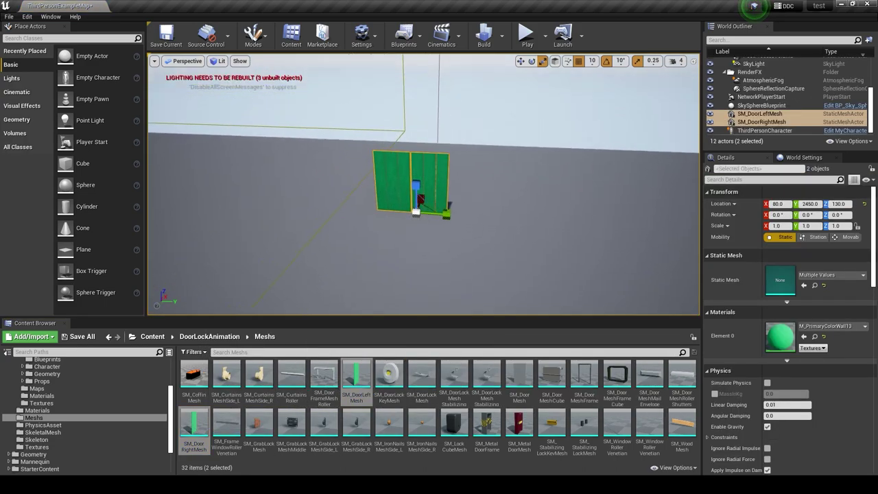
{"action": "scroll", "coordinate": [368, 261], "scroll_direction": "up", "scroll_amount": 4}
{"action": "key", "text": "f"}
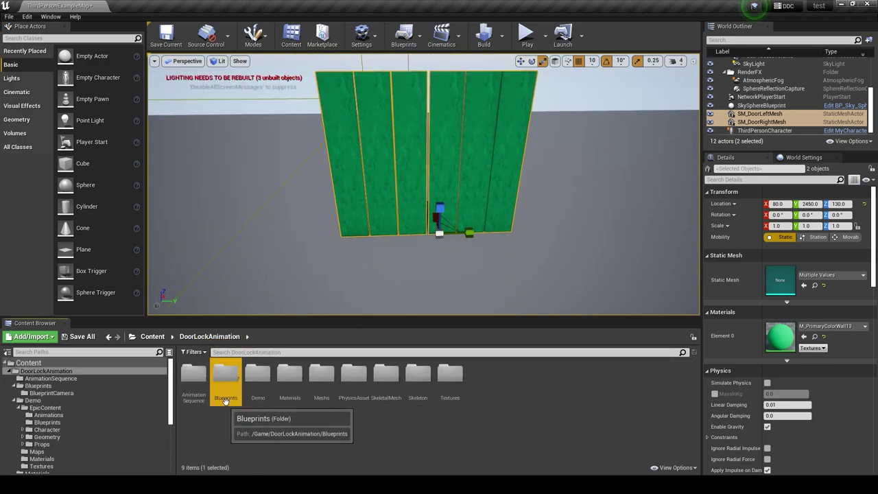
Place BP_DoorAnimKeyPushTheLock on the green doors and turn it 180° about Z.
{"action": "double_click", "coordinate": [218, 391]}
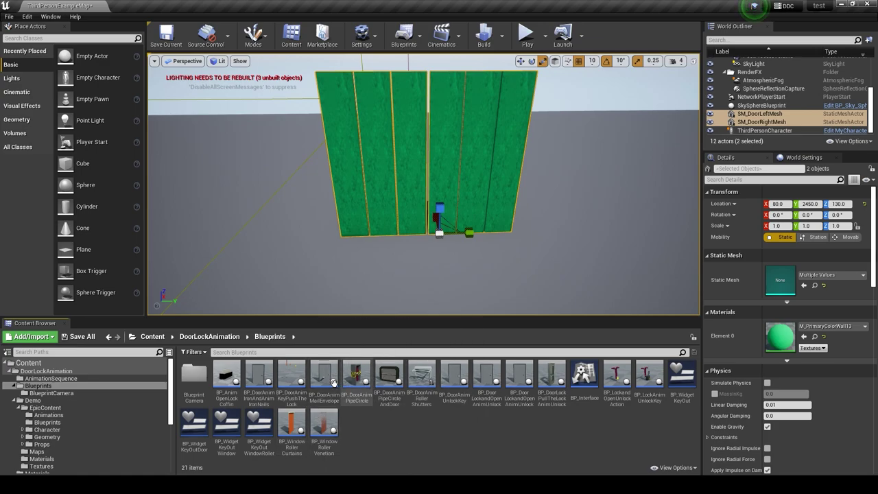
{"action": "left_click_drag", "start_coordinate": [292, 375], "coordinate": [392, 265]}
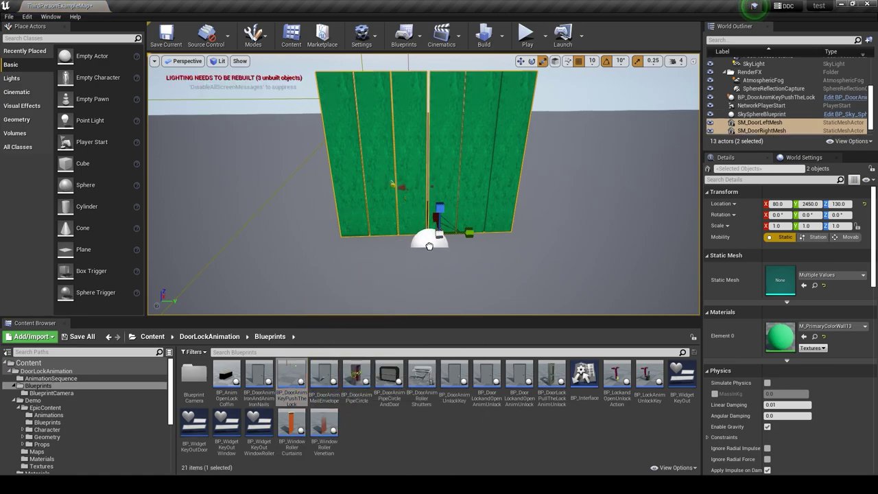
{"action": "left_click", "coordinate": [428, 240]}
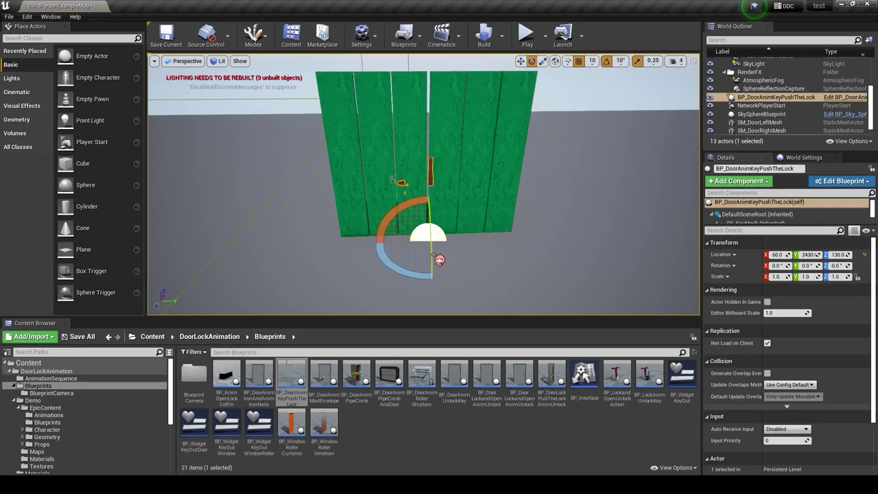
{"action": "left_click_drag", "start_coordinate": [390, 266], "coordinate": [432, 273]}
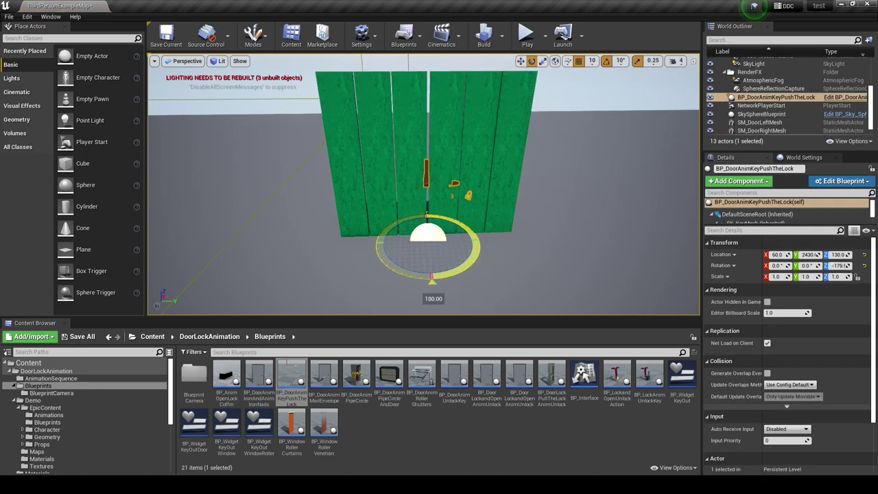
{"action": "mouse_move", "coordinate": [460, 259]}
{"action": "left_mouse_down", "text": "alt"}
{"action": "mouse_move", "coordinate": [384, 261]}
{"action": "mouse_move", "coordinate": [439, 267]}
{"action": "mouse_move", "coordinate": [425, 266]}
{"action": "mouse_move", "coordinate": [424, 237]}
{"action": "mouse_move", "coordinate": [404, 281]}
{"action": "mouse_move", "coordinate": [384, 227]}
{"action": "mouse_move", "coordinate": [554, 257]}
{"action": "mouse_move", "coordinate": [427, 234]}
{"action": "left_mouse_up", "text": "alt"}
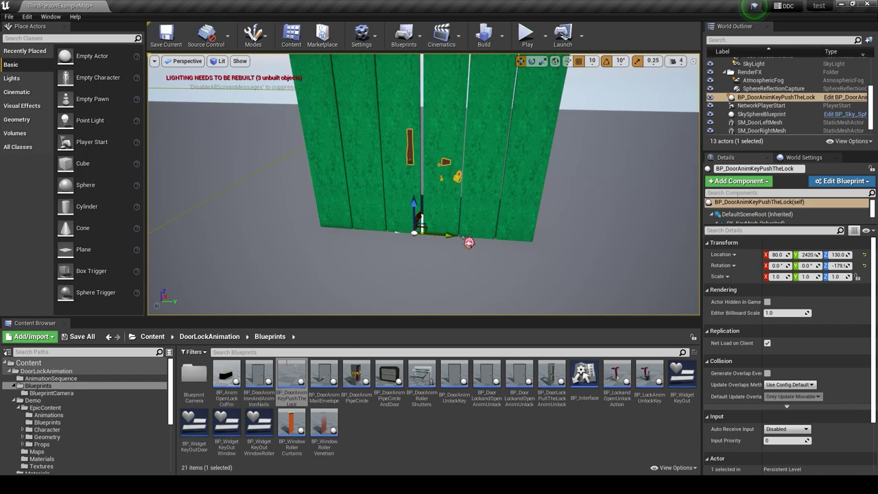
{"action": "mouse_move", "coordinate": [468, 242]}
{"action": "left_mouse_down", "text": "alt"}
{"action": "mouse_move", "coordinate": [514, 279]}
{"action": "mouse_move", "coordinate": [382, 217]}
{"action": "mouse_move", "coordinate": [414, 183]}
{"action": "mouse_move", "coordinate": [442, 209]}
{"action": "mouse_move", "coordinate": [481, 199]}
{"action": "mouse_move", "coordinate": [447, 165]}
{"action": "mouse_move", "coordinate": [393, 190]}
{"action": "left_mouse_up", "text": "alt"}
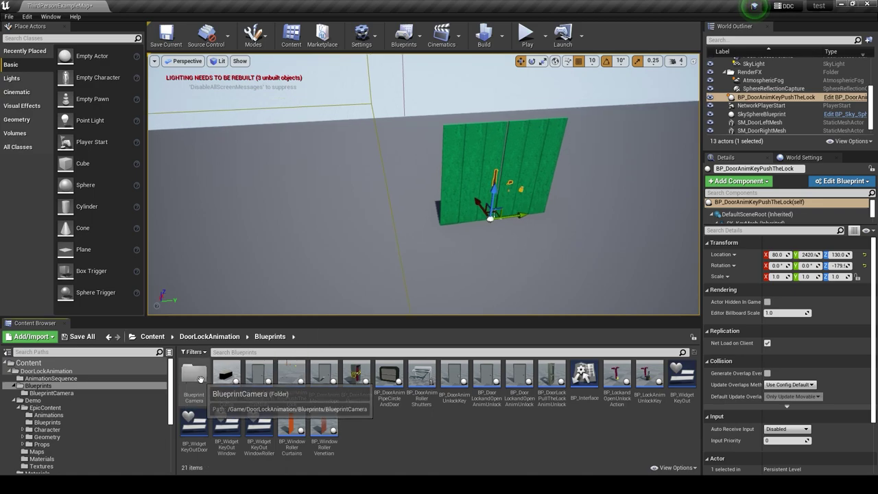
{"action": "double_click", "coordinate": [202, 385]}
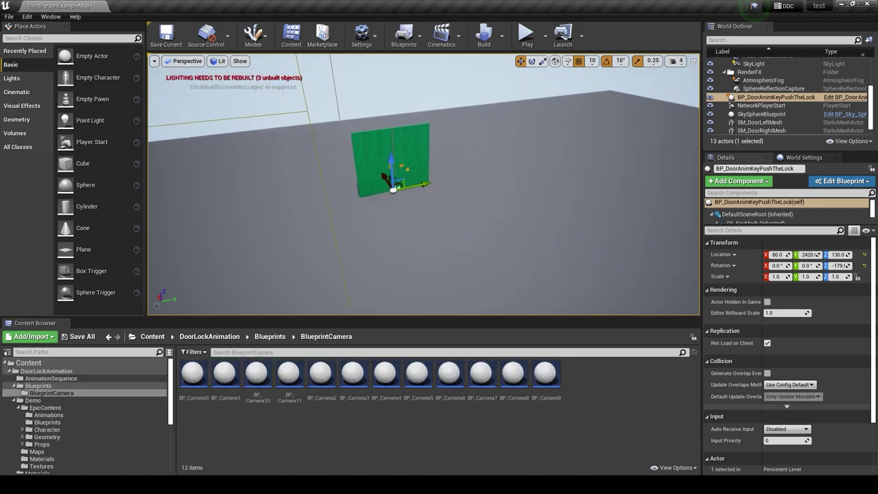
Place BP_Camera0 near the green door and rotate it 90° about Z.
{"action": "left_click_drag", "start_coordinate": [200, 362], "coordinate": [355, 220]}
{"action": "left_click", "coordinate": [446, 163]}
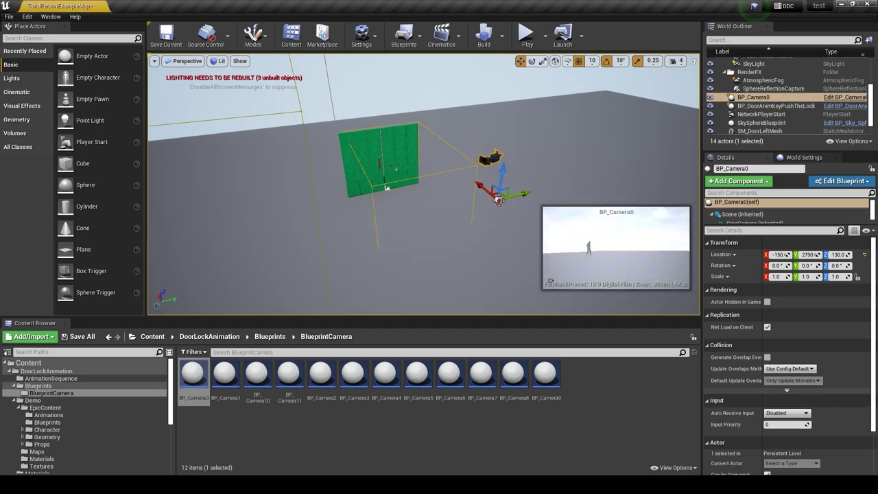
{"action": "key", "text": "e"}
{"action": "left_click_drag", "start_coordinate": [480, 226], "coordinate": [528, 224]}
{"action": "mouse_move", "coordinate": [541, 185]}
{"action": "left_mouse_down"}
{"action": "mouse_move", "coordinate": [550, 189]}
{"action": "mouse_move", "coordinate": [466, 196]}
{"action": "left_mouse_up"}
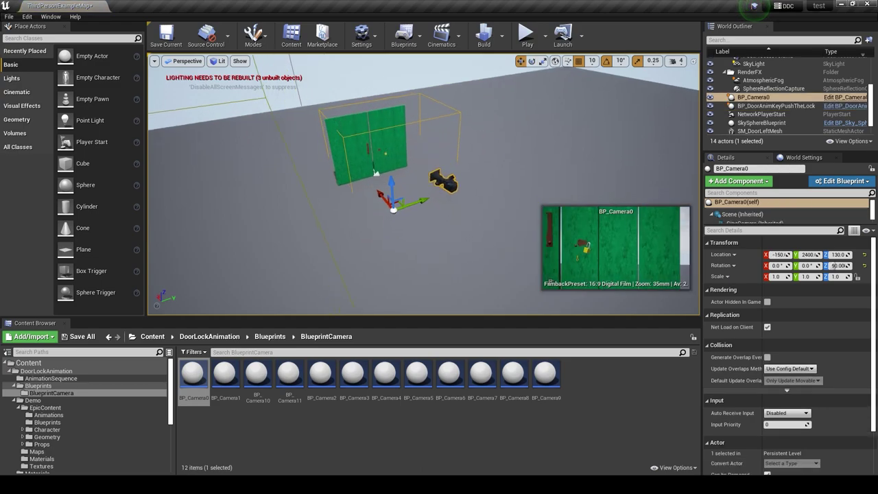
{"action": "mouse_move", "coordinate": [439, 227]}
{"action": "right_mouse_down"}
{"action": "mouse_move", "coordinate": [390, 142]}
{"action": "mouse_move", "coordinate": [220, 135]}
{"action": "right_mouse_up"}
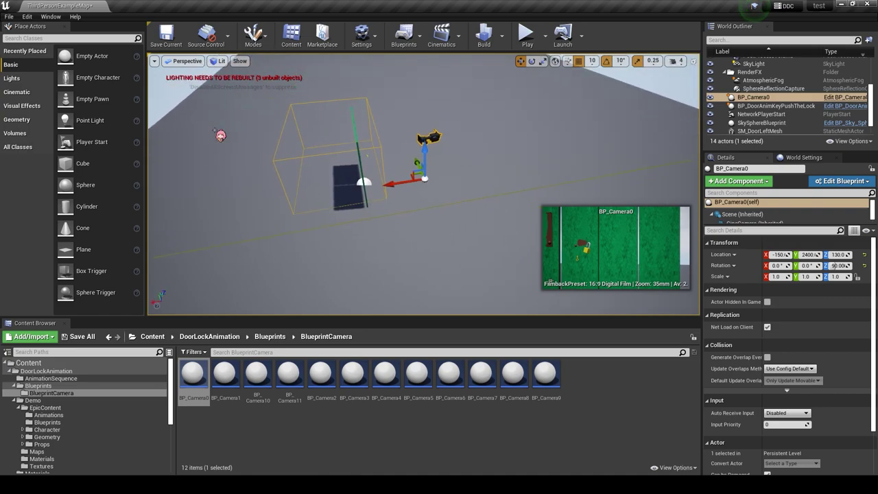
Fine-tune BP_Camera0's position in Top view to -230, 2350, 130 to frame the door.
{"action": "left_click", "coordinate": [190, 63]}
{"action": "left_click", "coordinate": [183, 90]}
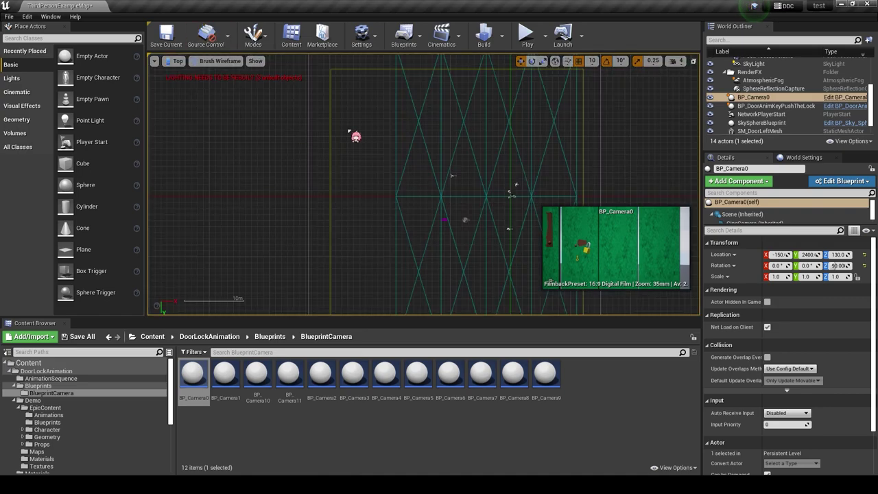
{"action": "scroll", "coordinate": [300, 163], "scroll_direction": "up", "scroll_amount": 3}
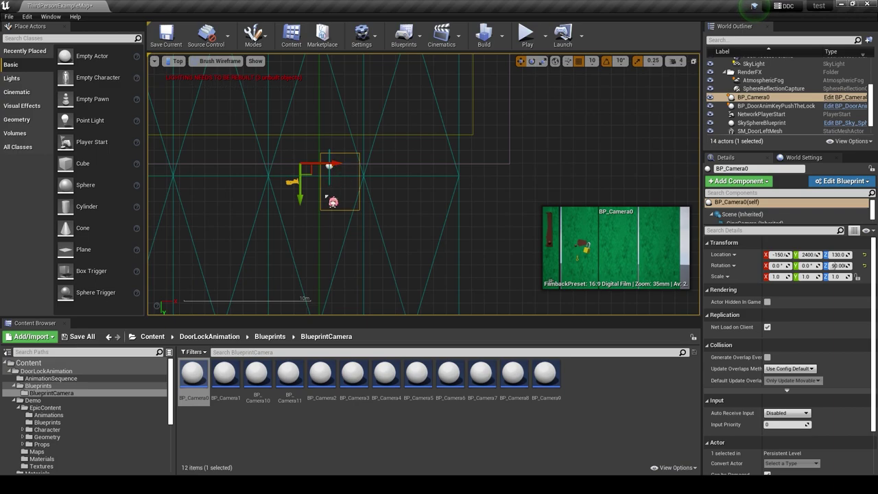
{"action": "scroll", "coordinate": [306, 167], "scroll_direction": "up", "scroll_amount": 3}
{"action": "left_click_drag", "start_coordinate": [283, 171], "coordinate": [284, 148]}
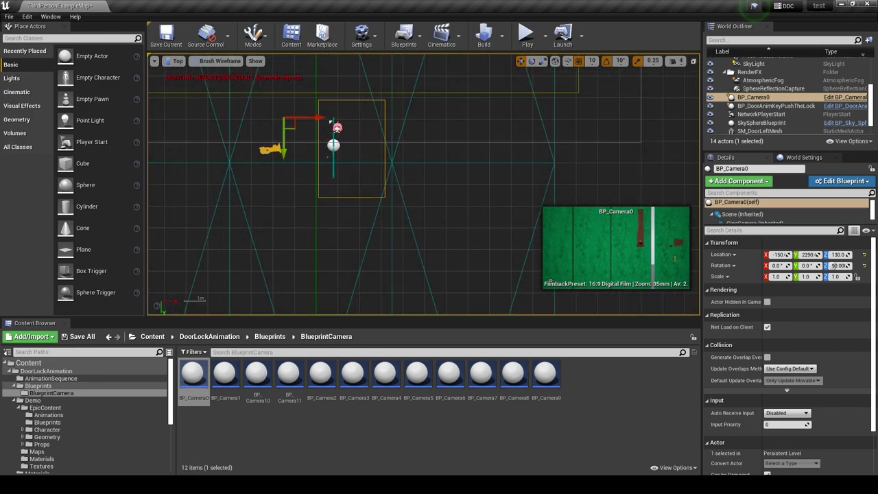
{"action": "left_click_drag", "start_coordinate": [332, 120], "coordinate": [303, 122]}
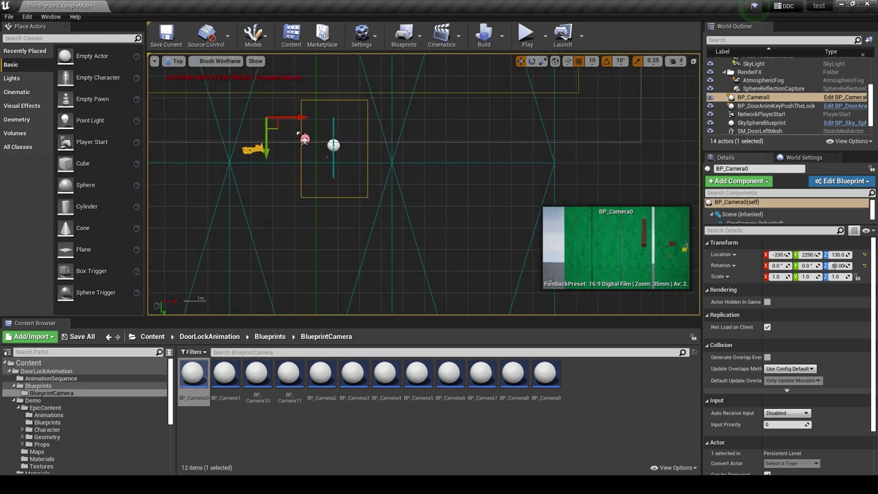
{"action": "left_click_drag", "start_coordinate": [266, 148], "coordinate": [269, 163]}
{"action": "left_click", "coordinate": [178, 61]}
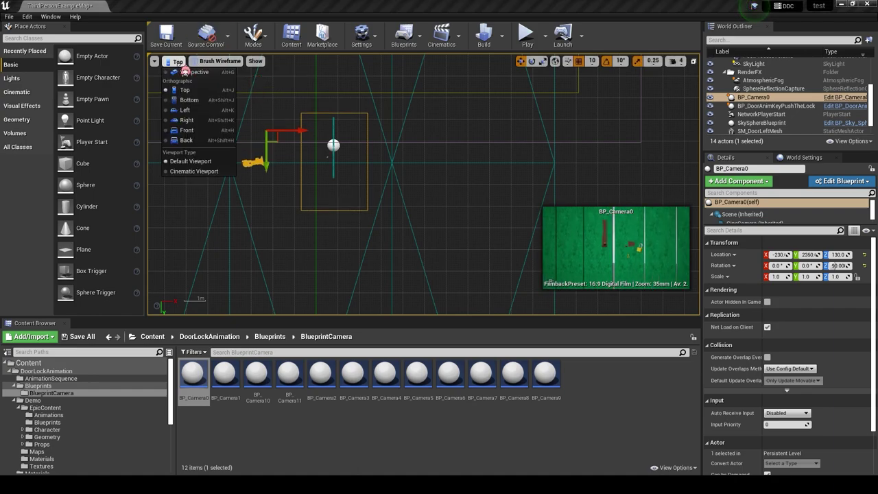
{"action": "left_click", "coordinate": [184, 73]}
{"action": "mouse_move", "coordinate": [323, 141]}
{"action": "right_mouse_down"}
{"action": "mouse_move", "coordinate": [410, 177]}
{"action": "mouse_move", "coordinate": [352, 217]}
{"action": "mouse_move", "coordinate": [299, 142]}
{"action": "right_mouse_up"}
Move ThirdPersonCharacter toward the door, then play-test walking into the padlock close-up and exit.
{"action": "left_click", "coordinate": [298, 142]}
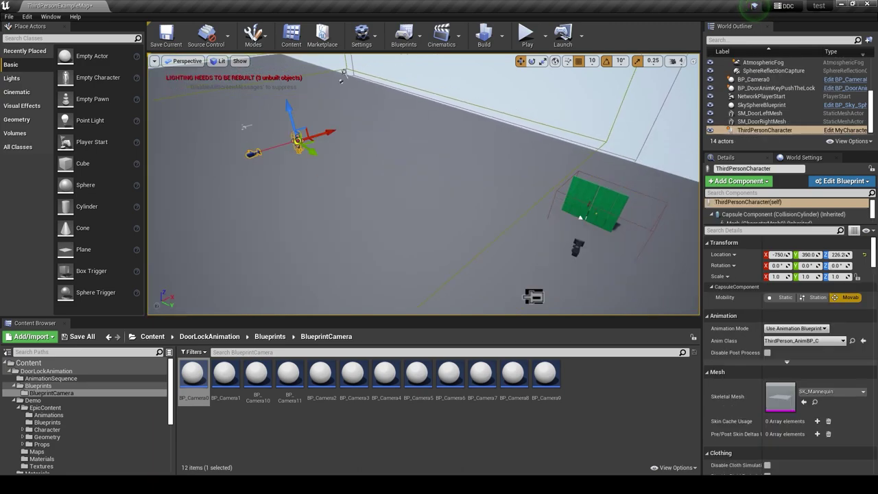
{"action": "left_click_drag", "start_coordinate": [315, 151], "coordinate": [377, 238], "text": "shift"}
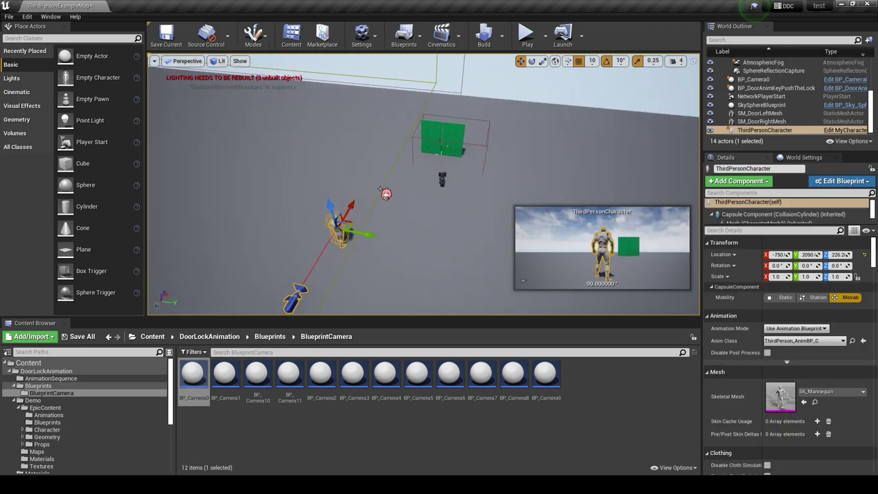
{"action": "left_click", "coordinate": [526, 32]}
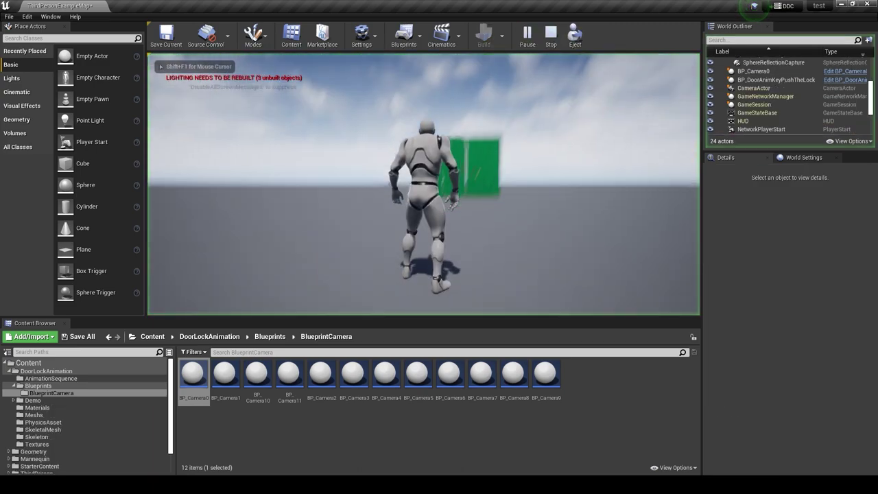
{"action": "key", "text": "F11"}
{"action": "key", "text": "w"}
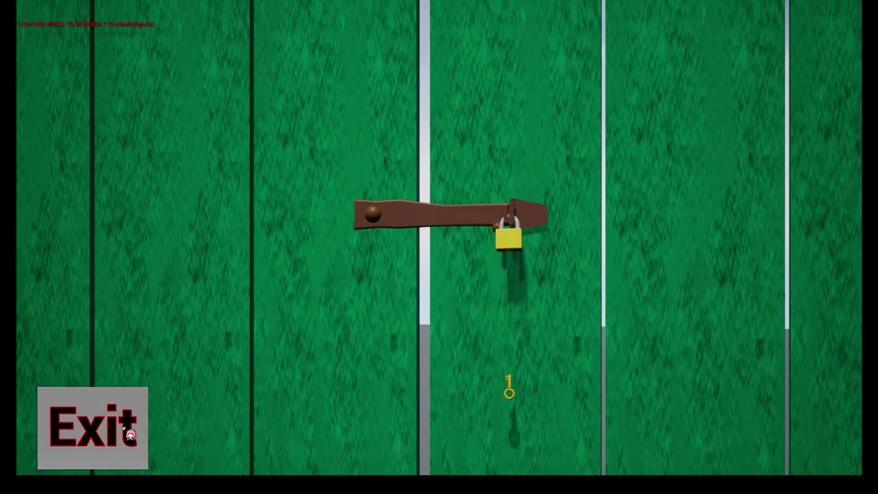
{"action": "left_click", "coordinate": [93, 427]}
{"action": "key", "text": "F8"}
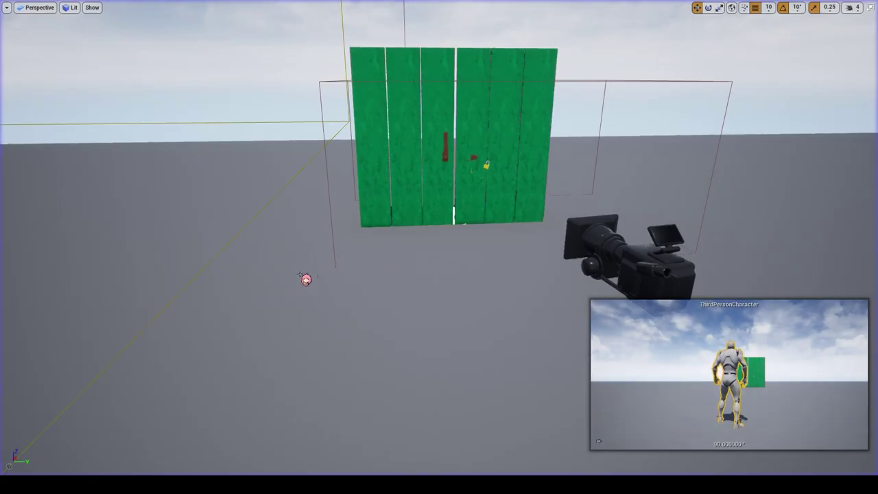
{"action": "right_click_drag", "start_coordinate": [395, 215], "coordinate": [395, 215]}
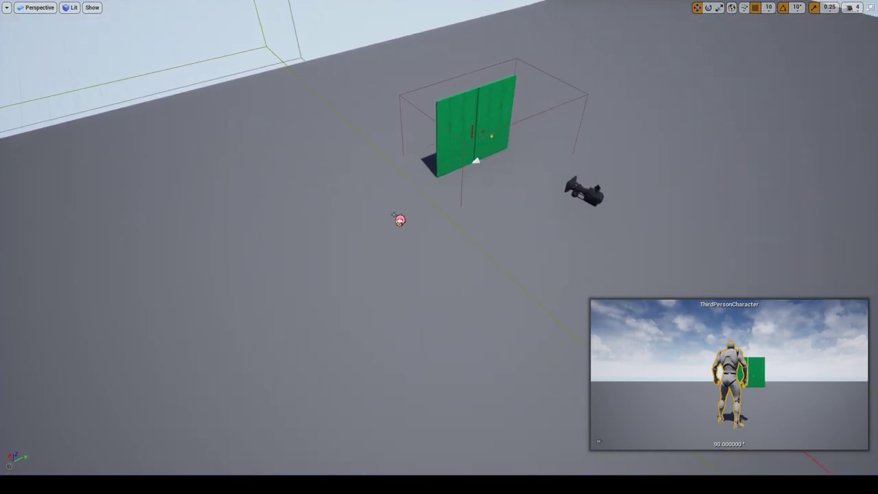
{"action": "key", "text": "Escape"}
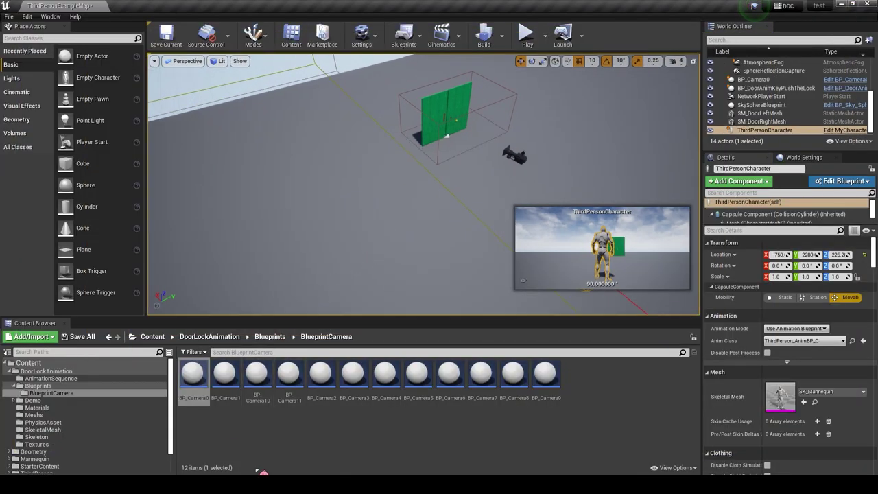
Place BP_DoorAnimIronAndAnimIronNails beside the green door, rotated -90° about Z, at 90, 1740, 130.
{"action": "left_click", "coordinate": [269, 336]}
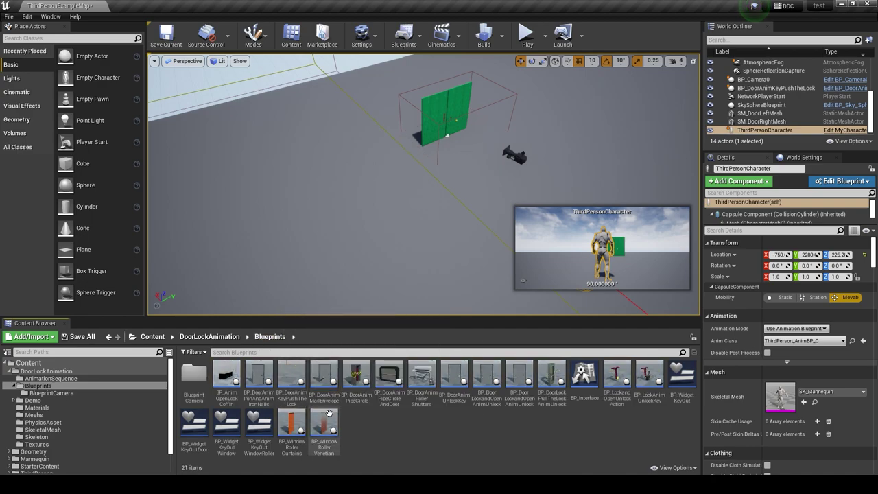
{"action": "left_click", "coordinate": [259, 377]}
{"action": "left_click_drag", "start_coordinate": [259, 377], "coordinate": [359, 180]}
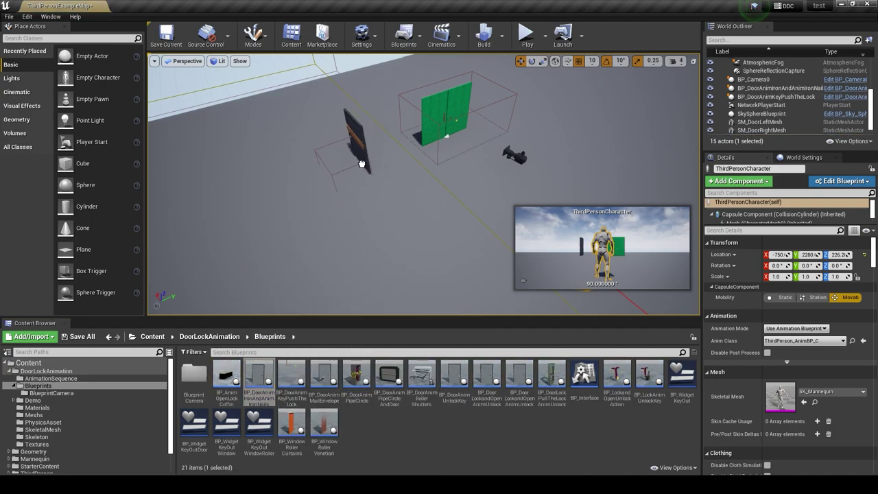
{"action": "left_click_drag", "start_coordinate": [322, 207], "coordinate": [297, 183]}
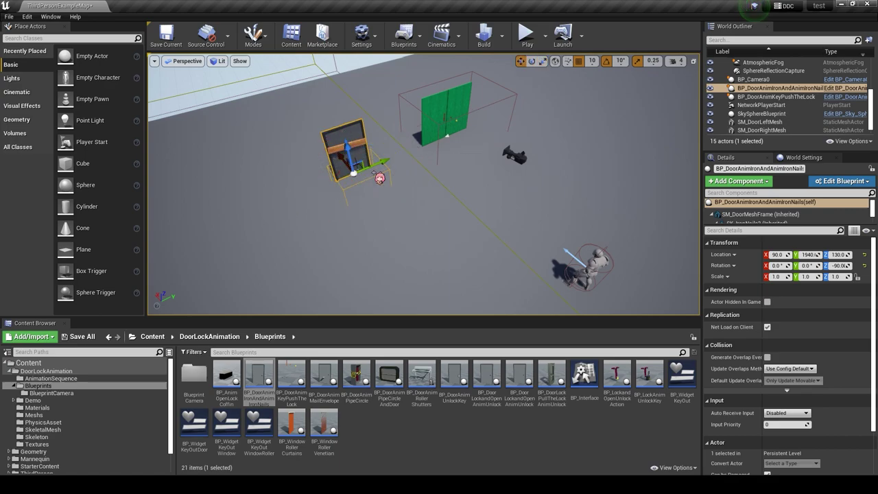
{"action": "left_click_drag", "start_coordinate": [379, 177], "coordinate": [342, 178]}
{"action": "right_click_drag", "start_coordinate": [331, 198], "coordinate": [411, 206]}
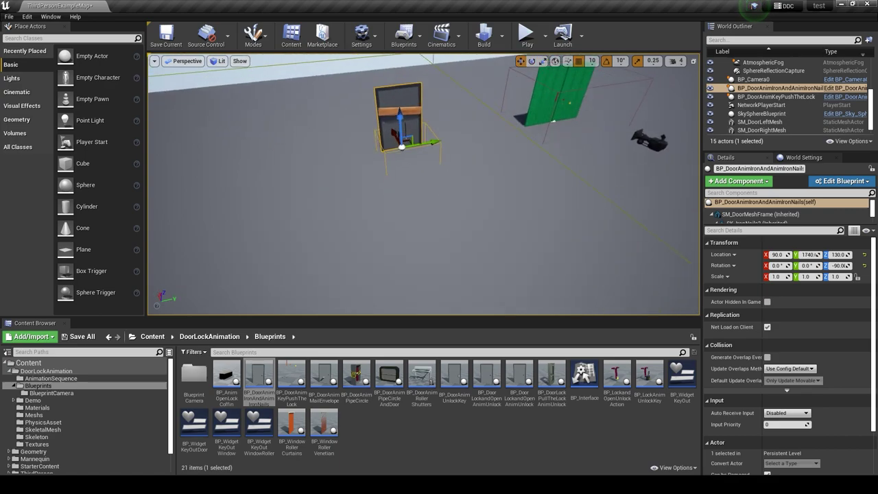
Place BP_Camera1 from the BlueprintCamera folder in the level near the new door.
{"action": "double_click", "coordinate": [202, 387]}
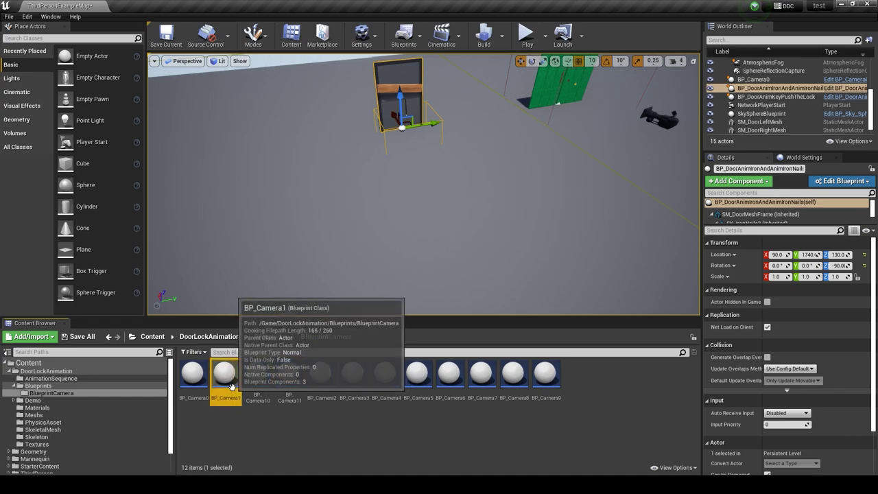
{"action": "mouse_move", "coordinate": [225, 374]}
{"action": "left_mouse_down"}
{"action": "mouse_move", "coordinate": [479, 181]}
{"action": "mouse_move", "coordinate": [521, 171]}
{"action": "mouse_move", "coordinate": [522, 153]}
{"action": "mouse_move", "coordinate": [422, 180]}
{"action": "left_mouse_up"}
{"action": "key", "text": "e"}
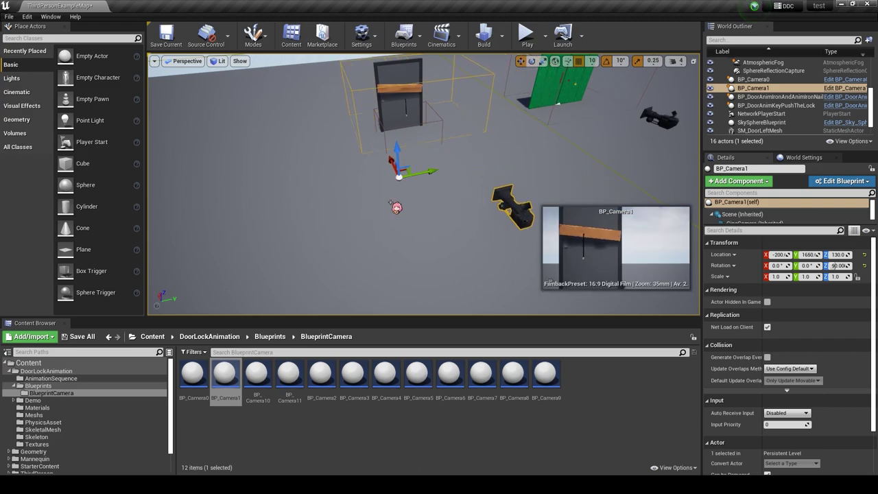
{"action": "mouse_move", "coordinate": [422, 180]}
{"action": "right_mouse_down"}
{"action": "mouse_move", "coordinate": [410, 96]}
{"action": "mouse_move", "coordinate": [398, 113]}
{"action": "right_mouse_up"}
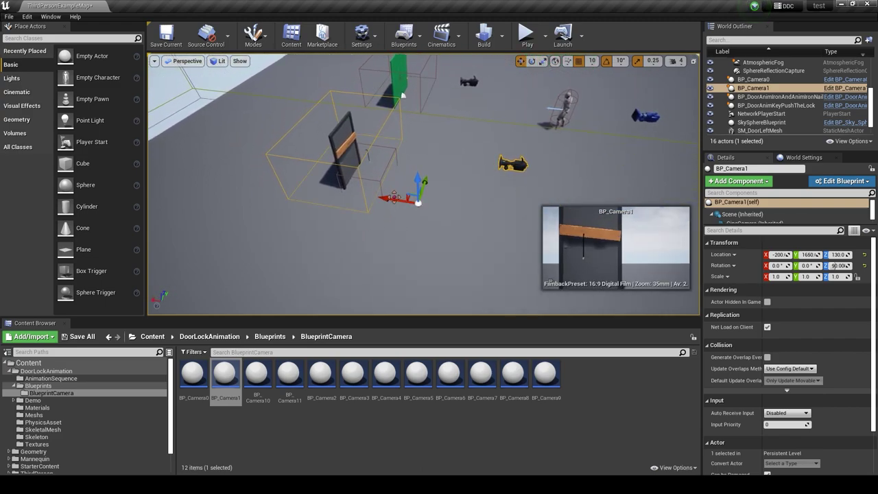
{"action": "left_click_drag", "start_coordinate": [388, 201], "coordinate": [414, 204]}
In top view, nudge BP_Camera1 along X to -230, 1650, 130, framing the door.
{"action": "left_click", "coordinate": [202, 63]}
{"action": "left_click", "coordinate": [206, 96]}
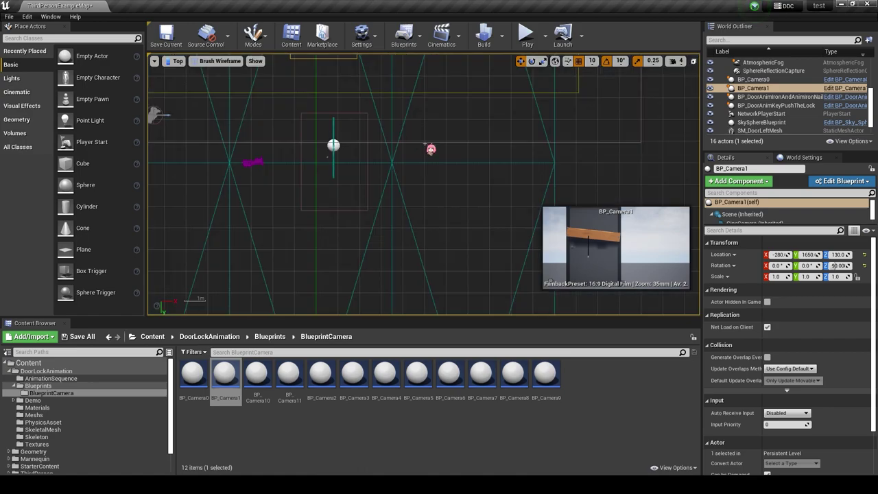
{"action": "scroll", "coordinate": [373, 201], "scroll_direction": "down", "scroll_amount": 2}
{"action": "scroll", "coordinate": [352, 179], "scroll_direction": "up", "scroll_amount": 2}
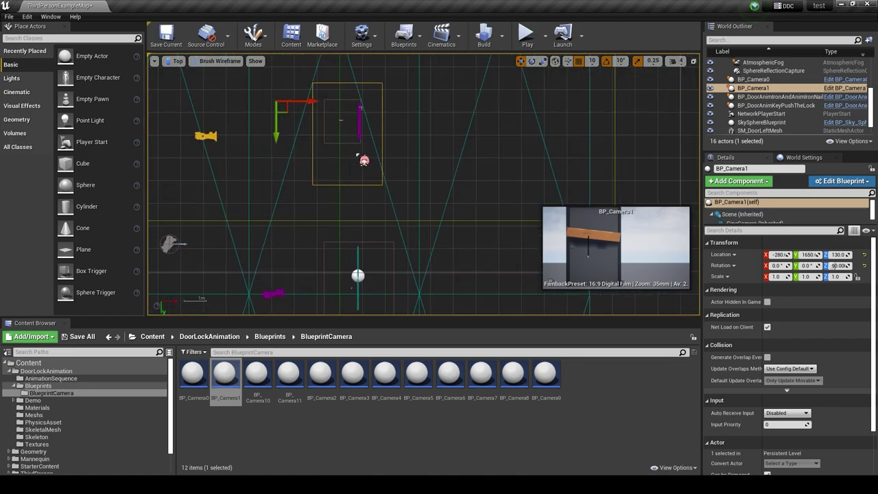
{"action": "right_click_drag", "start_coordinate": [352, 178], "coordinate": [293, 165]}
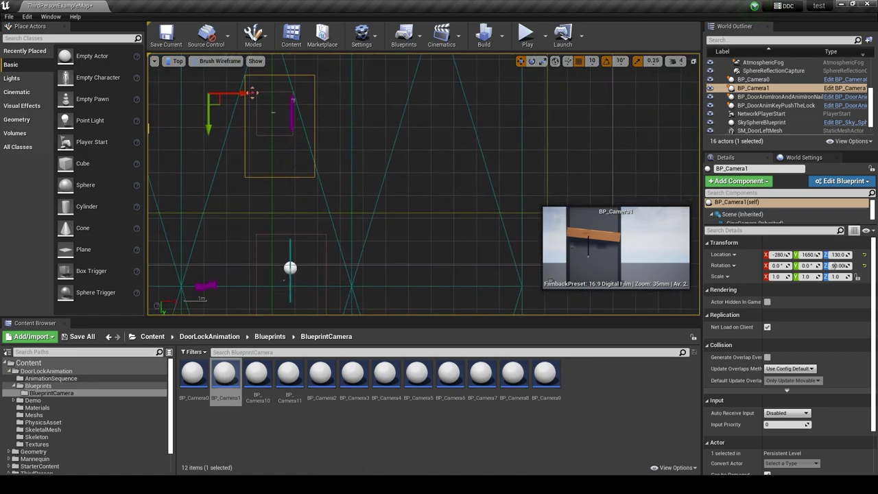
{"action": "left_click_drag", "start_coordinate": [252, 91], "coordinate": [260, 99]}
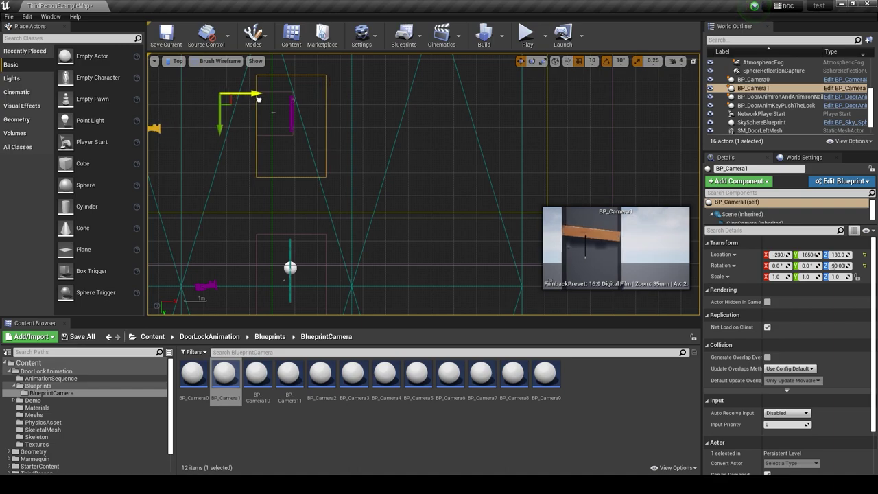
Select the iron-nails door Blueprint and place it at 240, 1800, 130.
{"action": "left_click", "coordinate": [292, 110]}
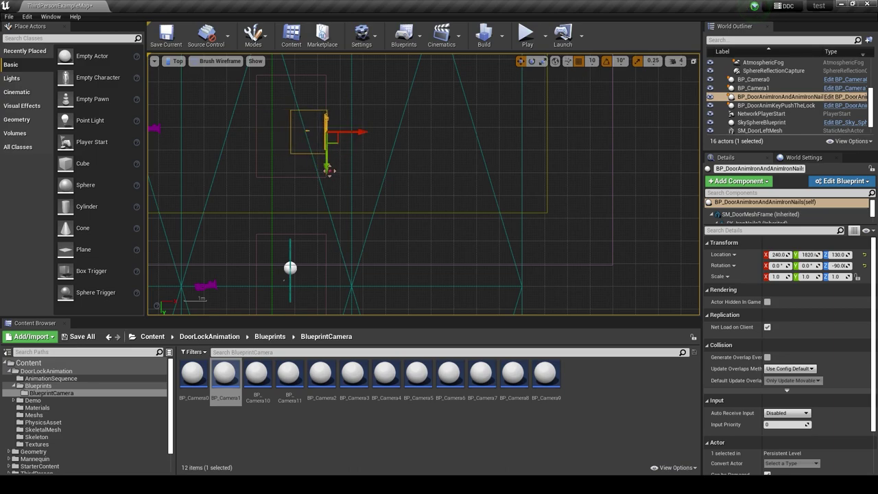
{"action": "key", "text": "ctrl+z"}
{"action": "left_click", "coordinate": [327, 140]}
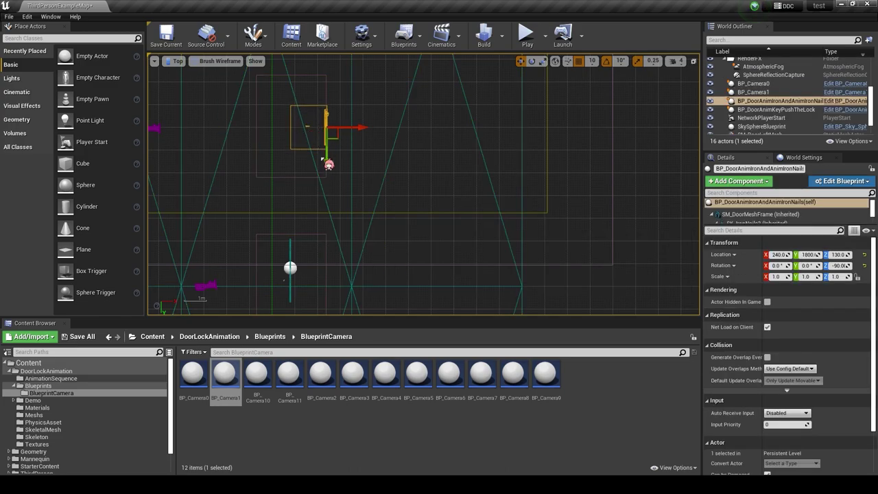
{"action": "left_click", "coordinate": [182, 64]}
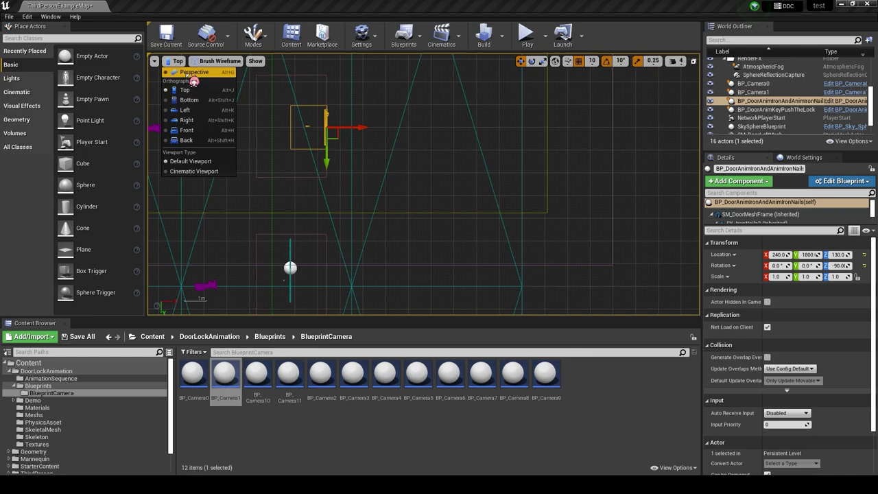
Play-test fullscreen from lit perspective: open the iron door, run through, then stop.
{"action": "left_click", "coordinate": [193, 74]}
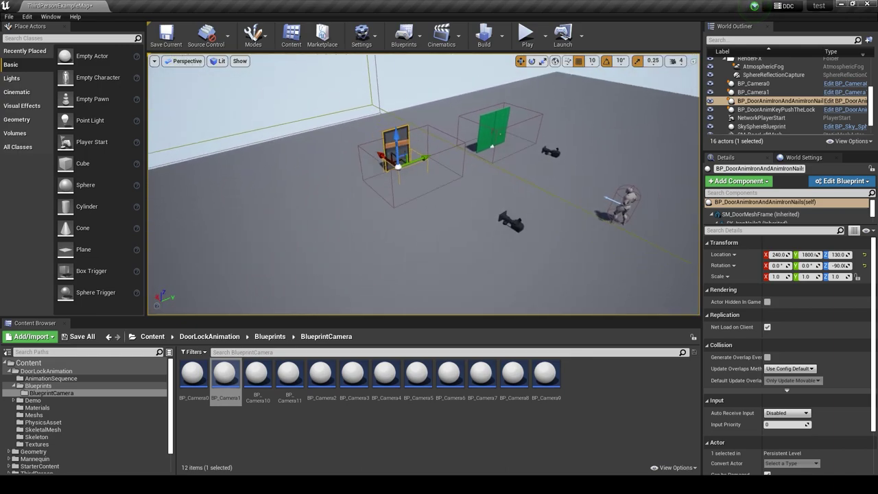
{"action": "left_click", "coordinate": [525, 33]}
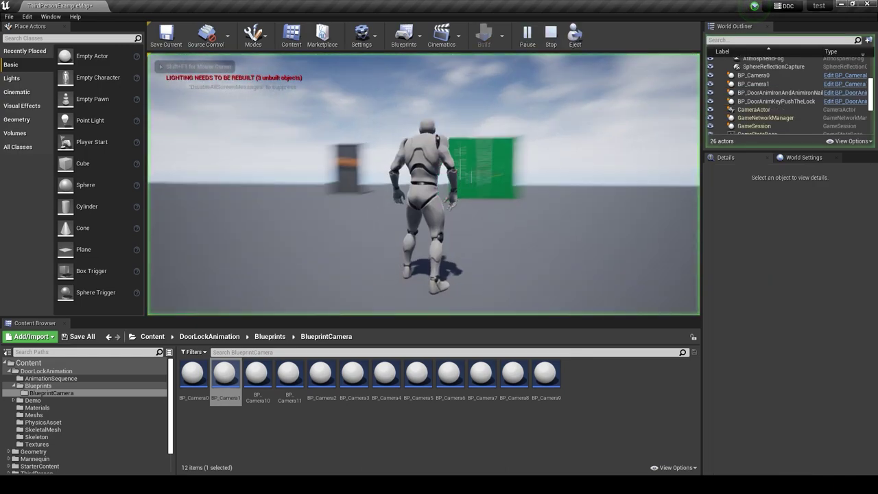
{"action": "key", "text": "F11"}
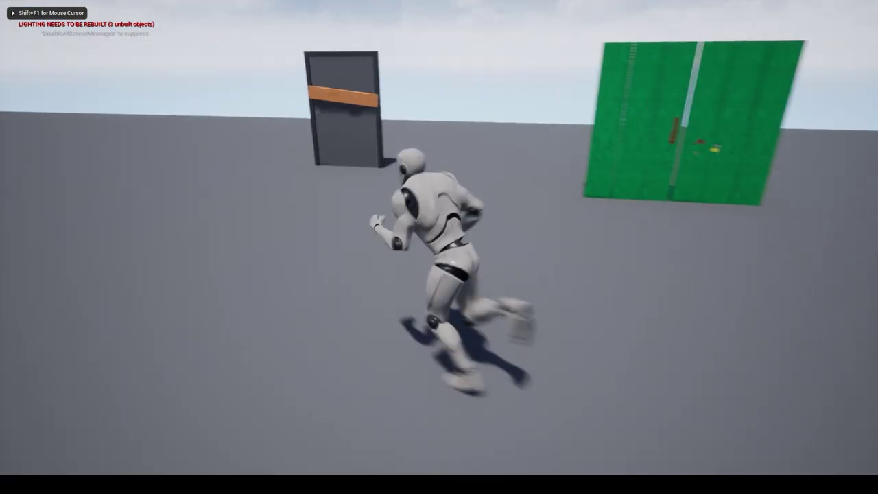
{"action": "key", "text": "e"}
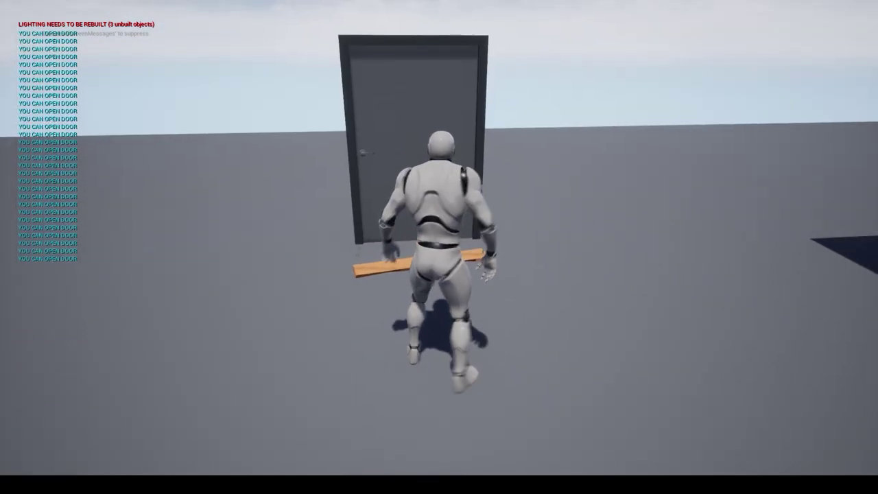
{"action": "key", "text": "e"}
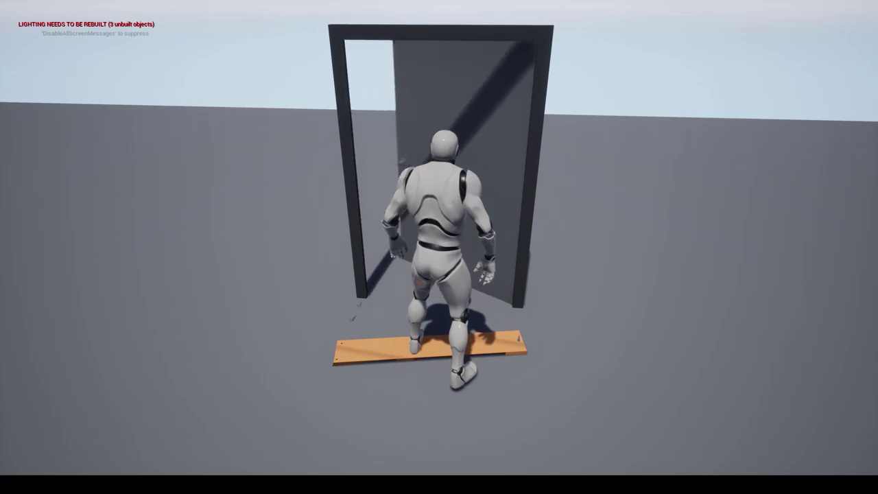
{"action": "key", "text": "w"}
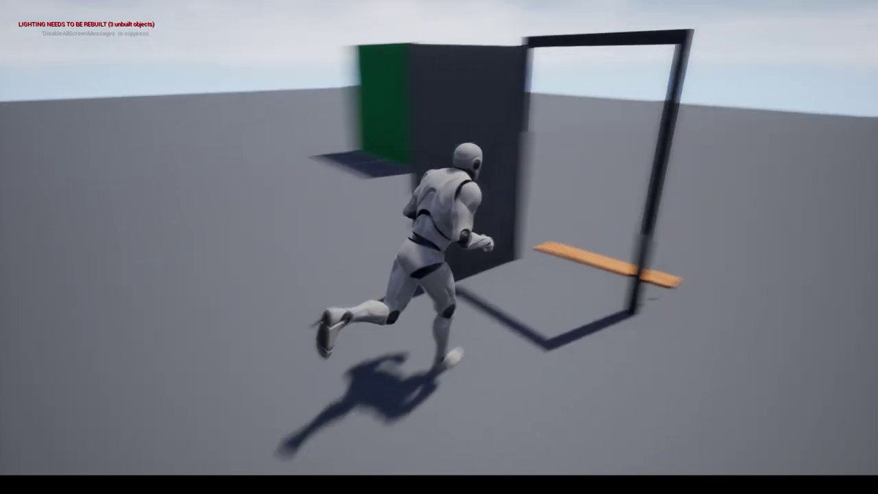
{"action": "key", "text": "w"}
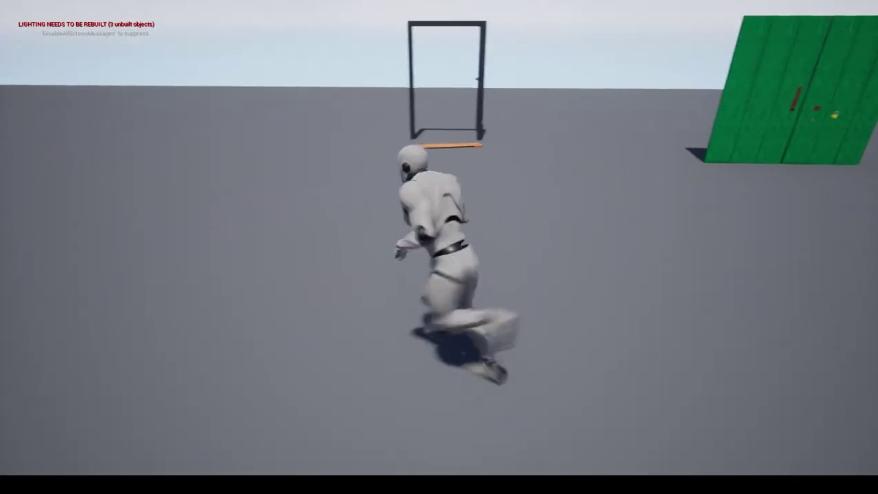
{"action": "key", "text": "Escape"}
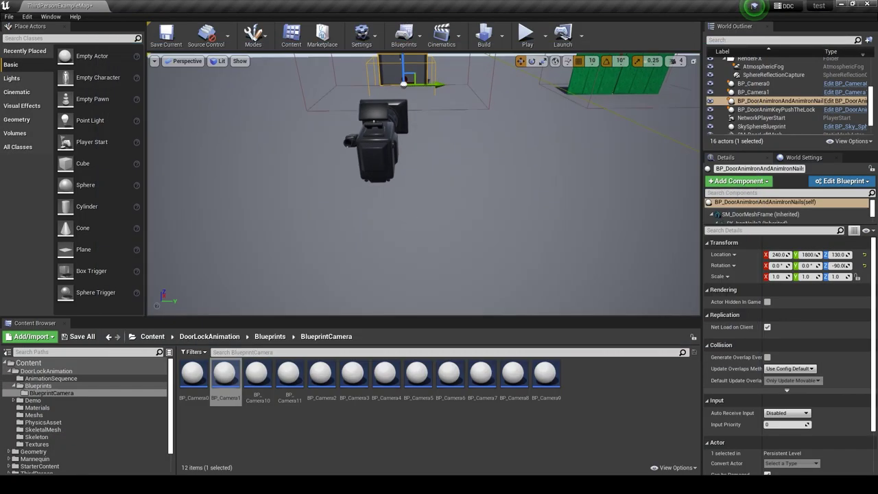
In the Blueprints folder, check BP_DoorAnimRollerShutters' references, confirming BP_Camera9 points to it.
{"action": "right_click_drag", "start_coordinate": [405, 215], "coordinate": [405, 215]}
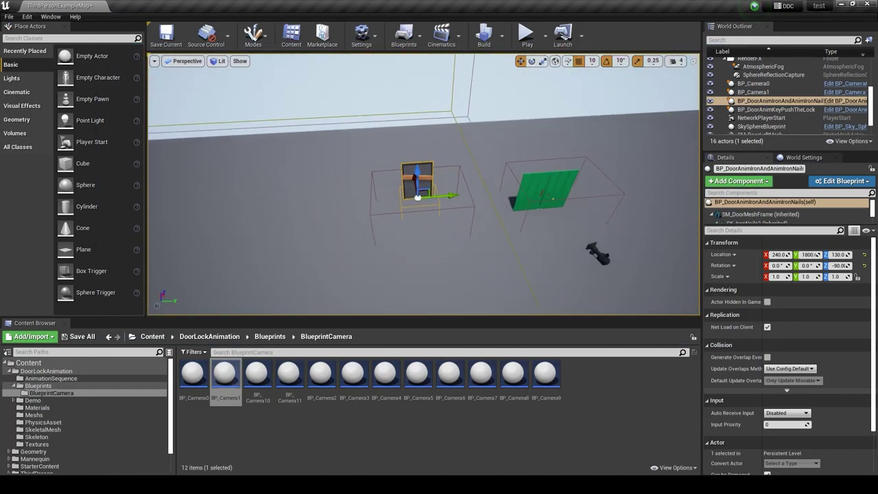
{"action": "scroll", "coordinate": [411, 221], "scroll_direction": "down", "scroll_amount": 1}
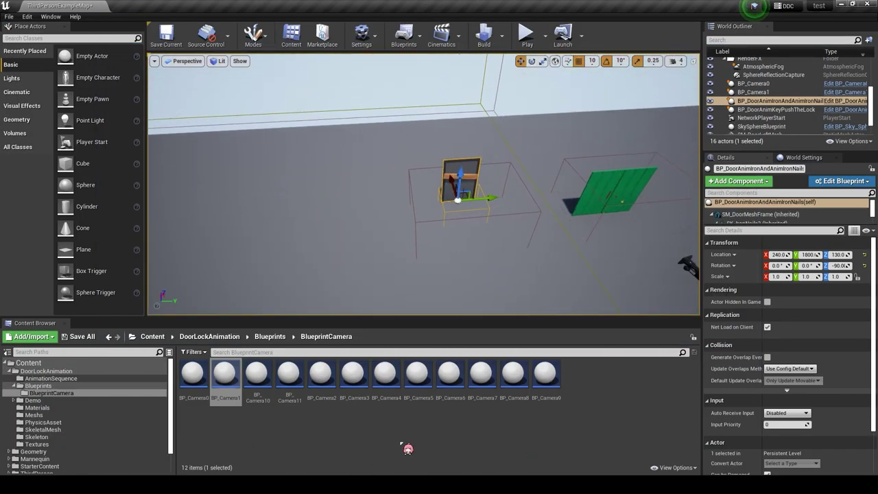
{"action": "left_click", "coordinate": [274, 341]}
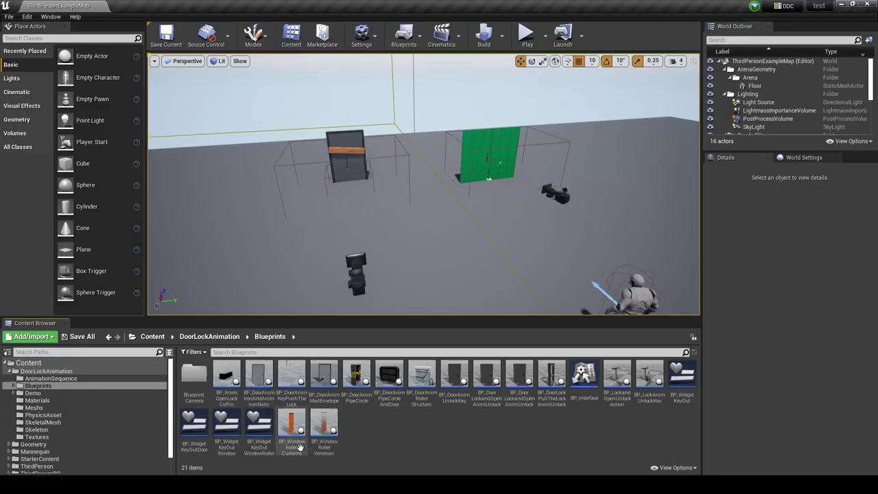
{"action": "right_click", "coordinate": [425, 384]}
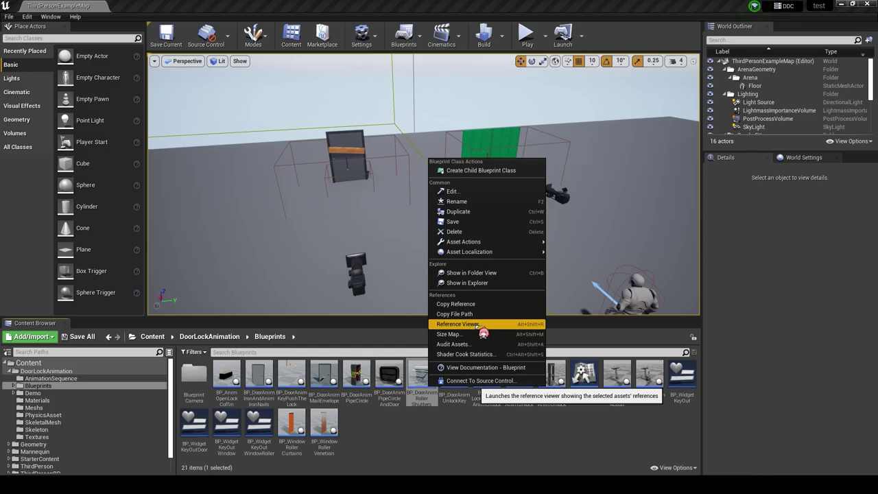
{"action": "left_click", "coordinate": [481, 327]}
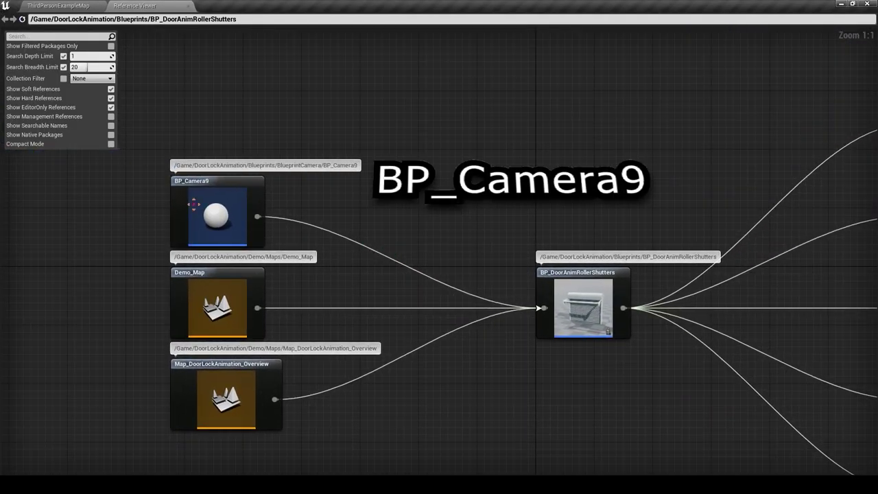
{"action": "left_click", "coordinate": [189, 10]}
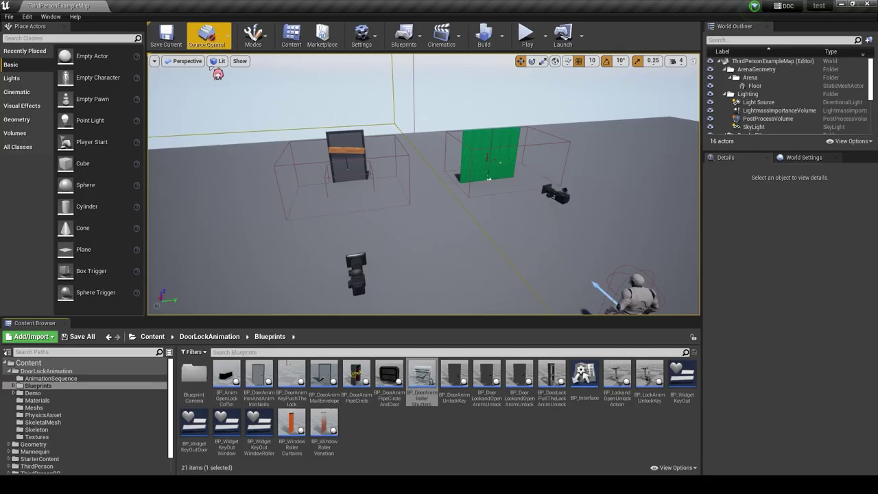
Check Reference Viewer for pipe-circle, pull-the-lock and lock-and-open doors: BP_Camera10, BP_Camera11, BP_Camera4.
{"action": "right_click", "coordinate": [387, 388]}
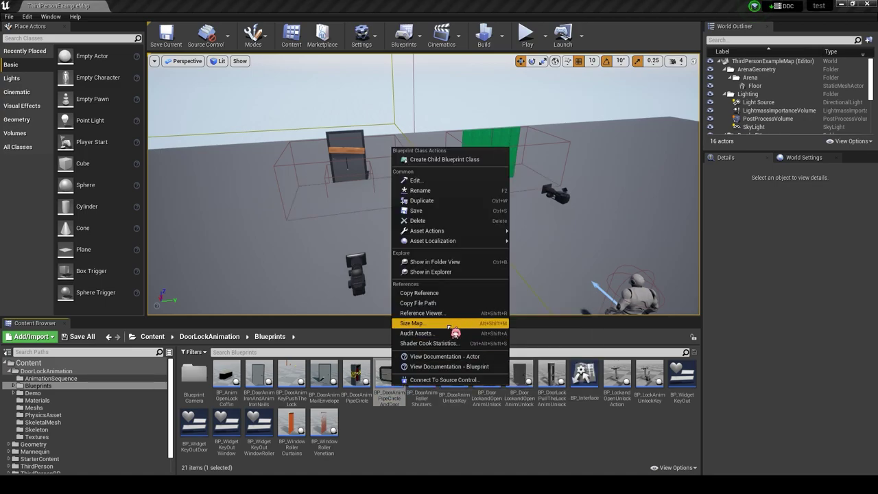
{"action": "left_click", "coordinate": [421, 313]}
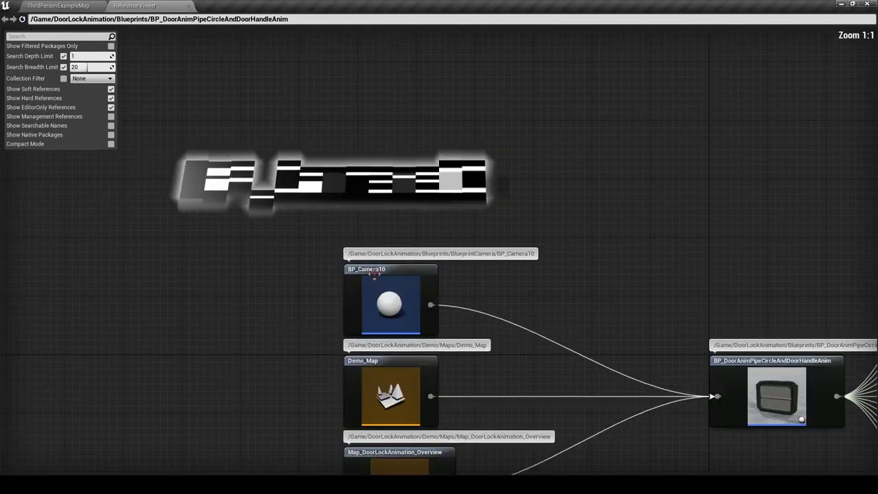
{"action": "left_click", "coordinate": [190, 10]}
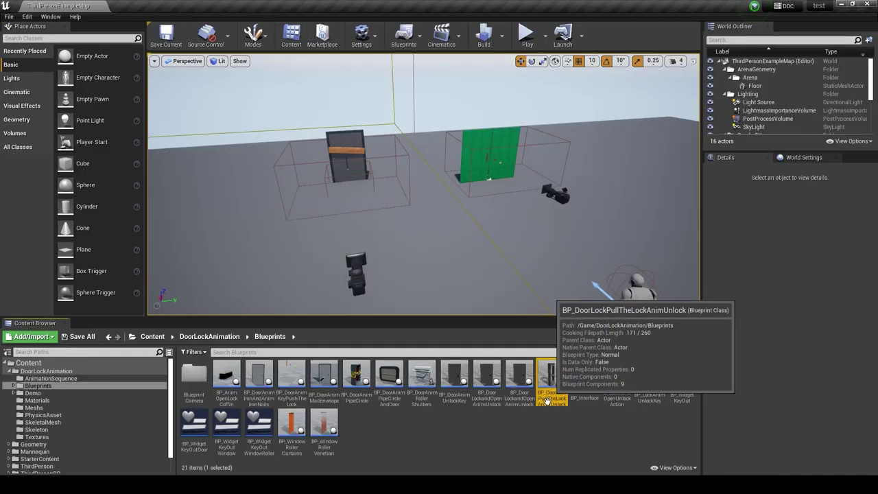
{"action": "right_click", "coordinate": [559, 387]}
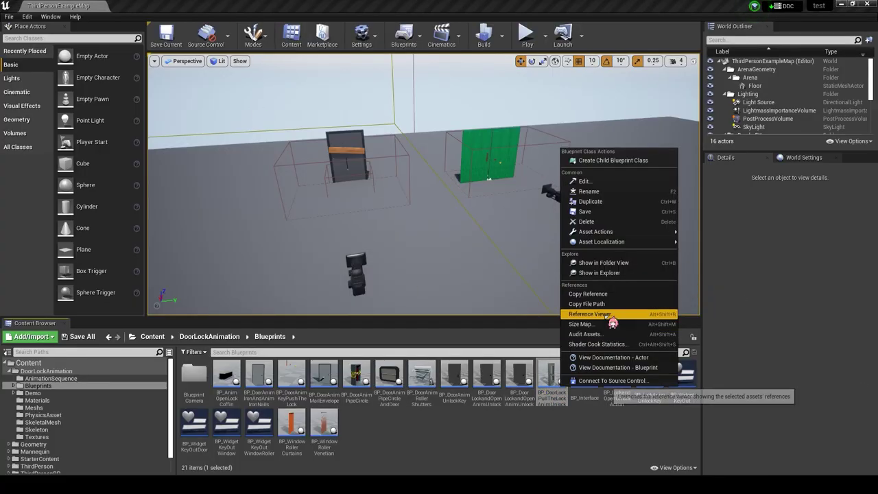
{"action": "left_click", "coordinate": [610, 314]}
{"action": "scroll", "coordinate": [323, 245], "scroll_direction": "up", "scroll_amount": 4}
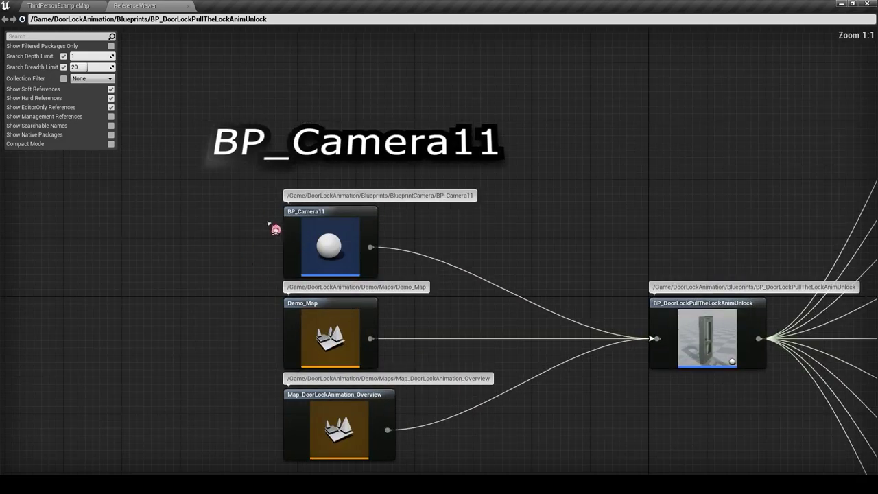
{"action": "left_click", "coordinate": [197, 6]}
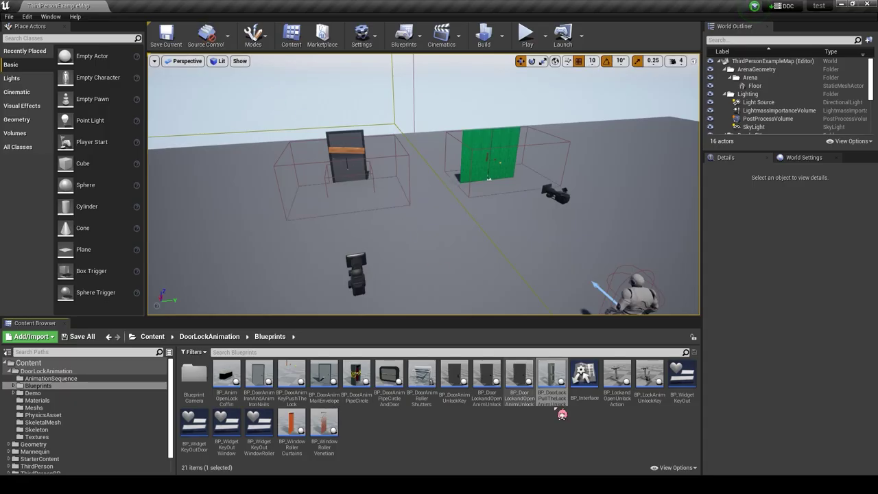
{"action": "left_click", "coordinate": [486, 378]}
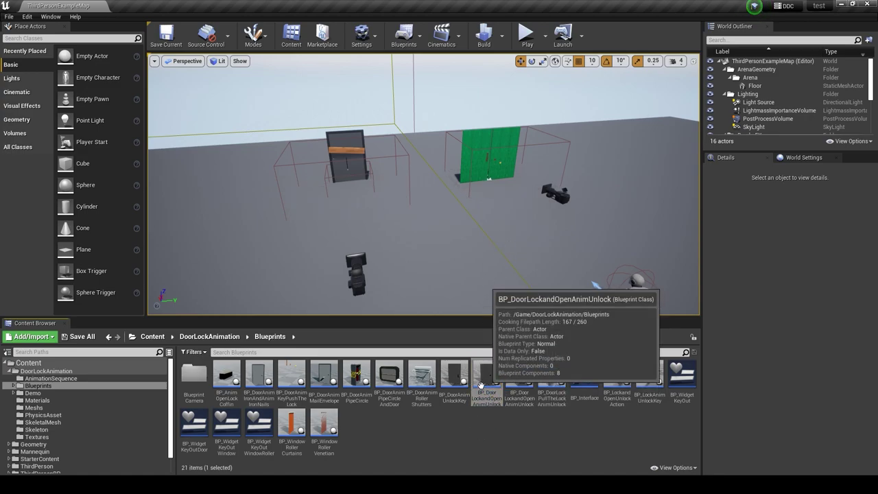
{"action": "right_click", "coordinate": [480, 385]}
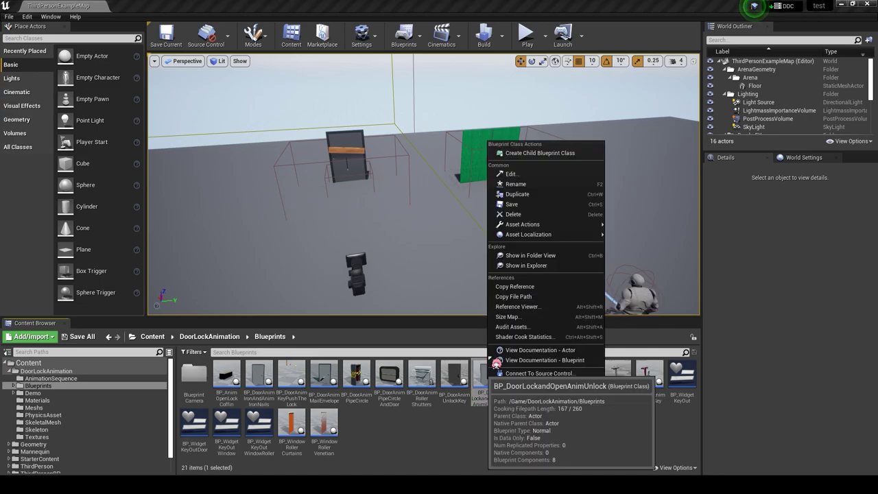
{"action": "left_click", "coordinate": [532, 310]}
{"action": "scroll", "coordinate": [233, 186], "scroll_direction": "up", "scroll_amount": 4}
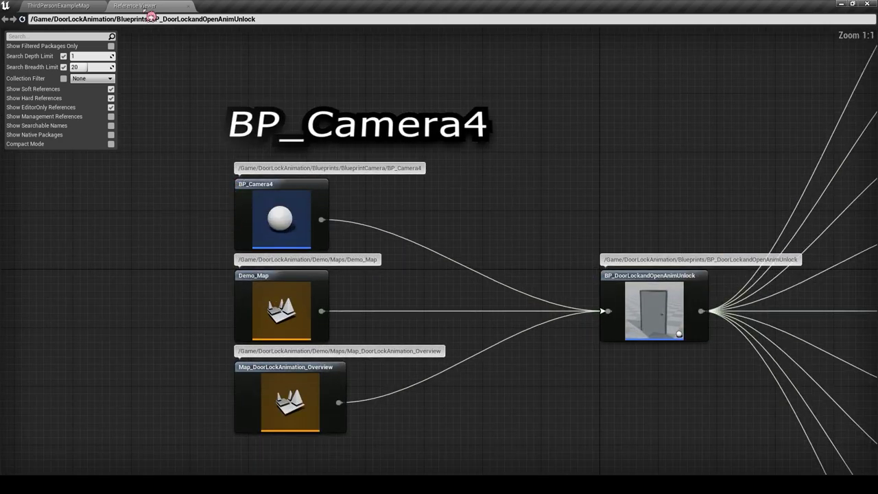
{"action": "left_click", "coordinate": [192, 6]}
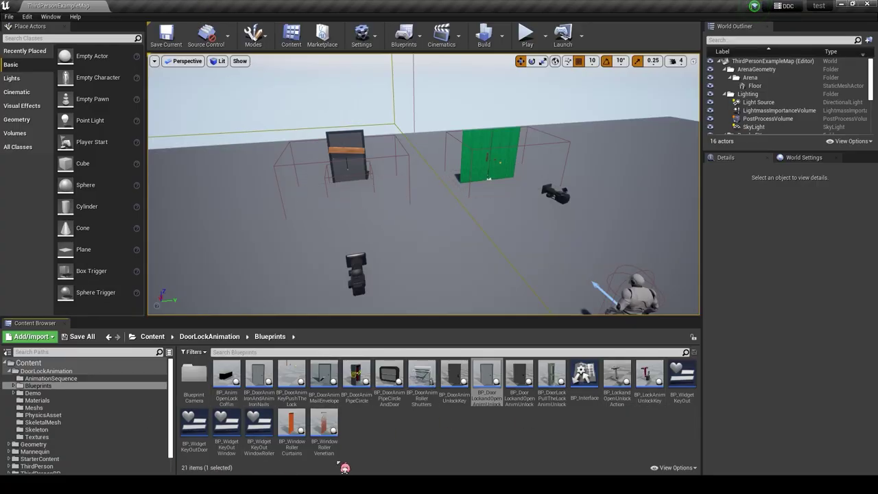